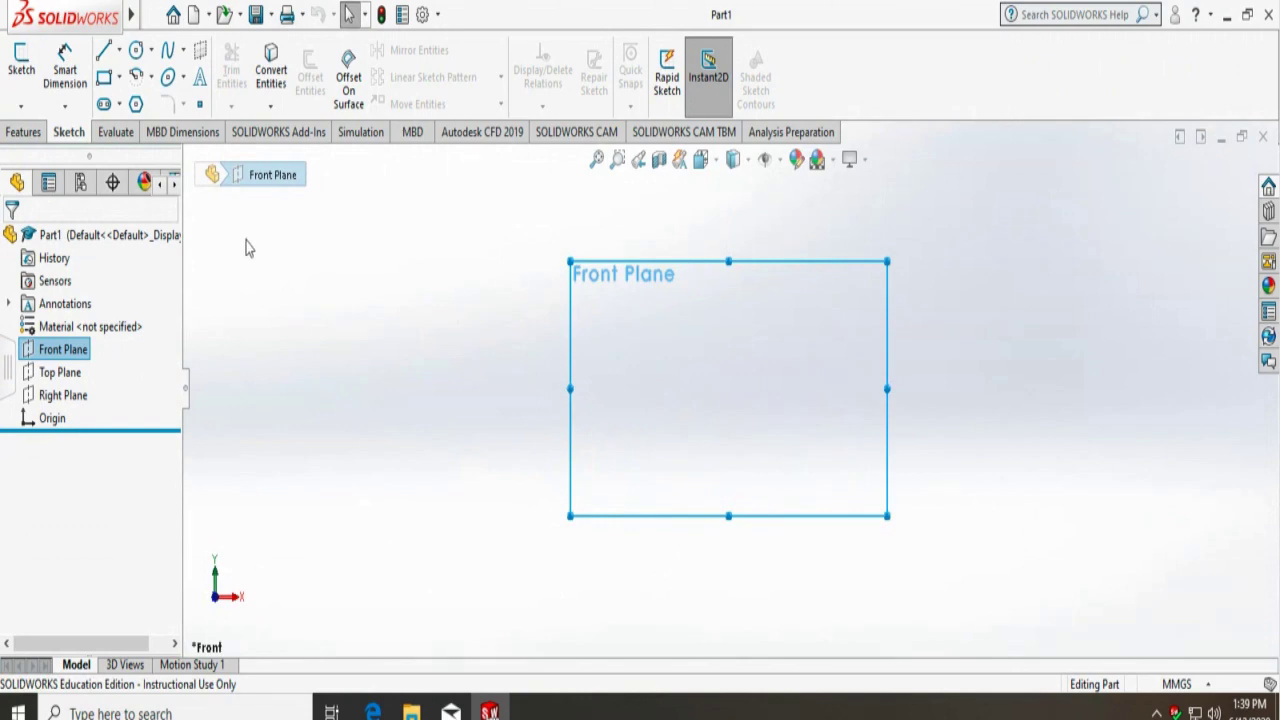
Start a sketch on the Front Plane and draw a horizontal line passing through the origin
{"action": "left_click", "coordinate": [105, 55]}
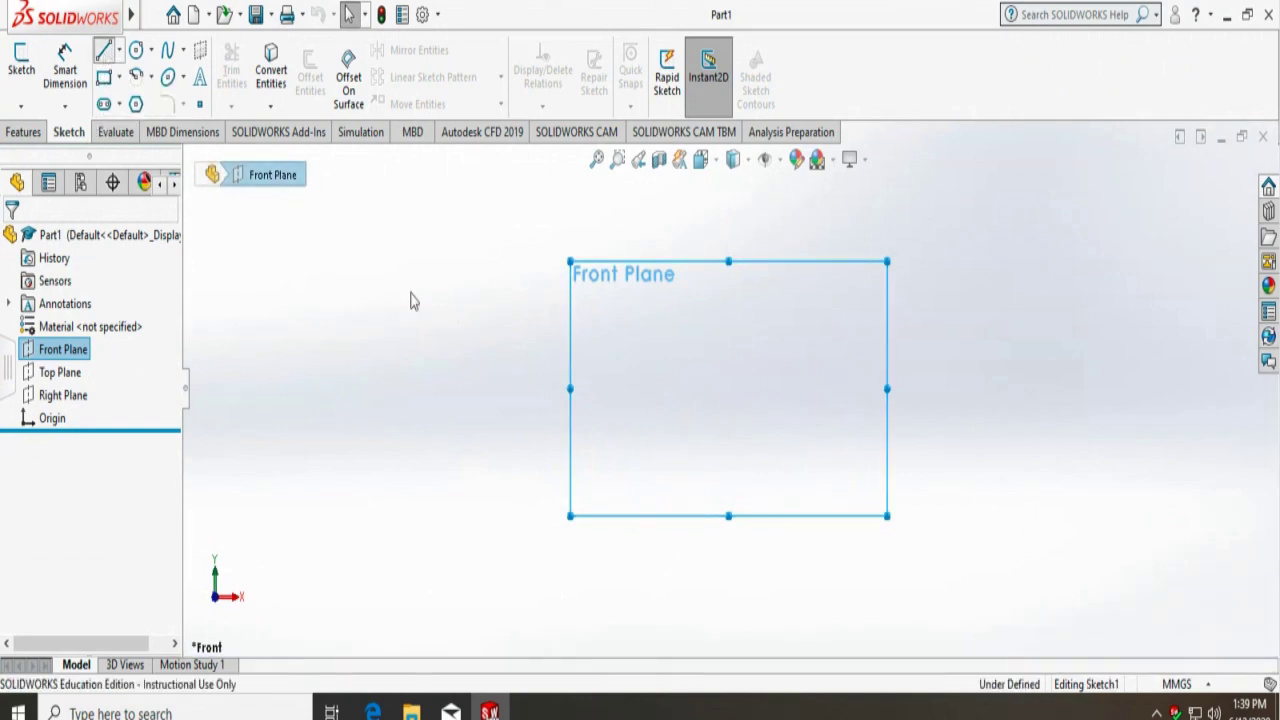
{"action": "left_click", "coordinate": [573, 389]}
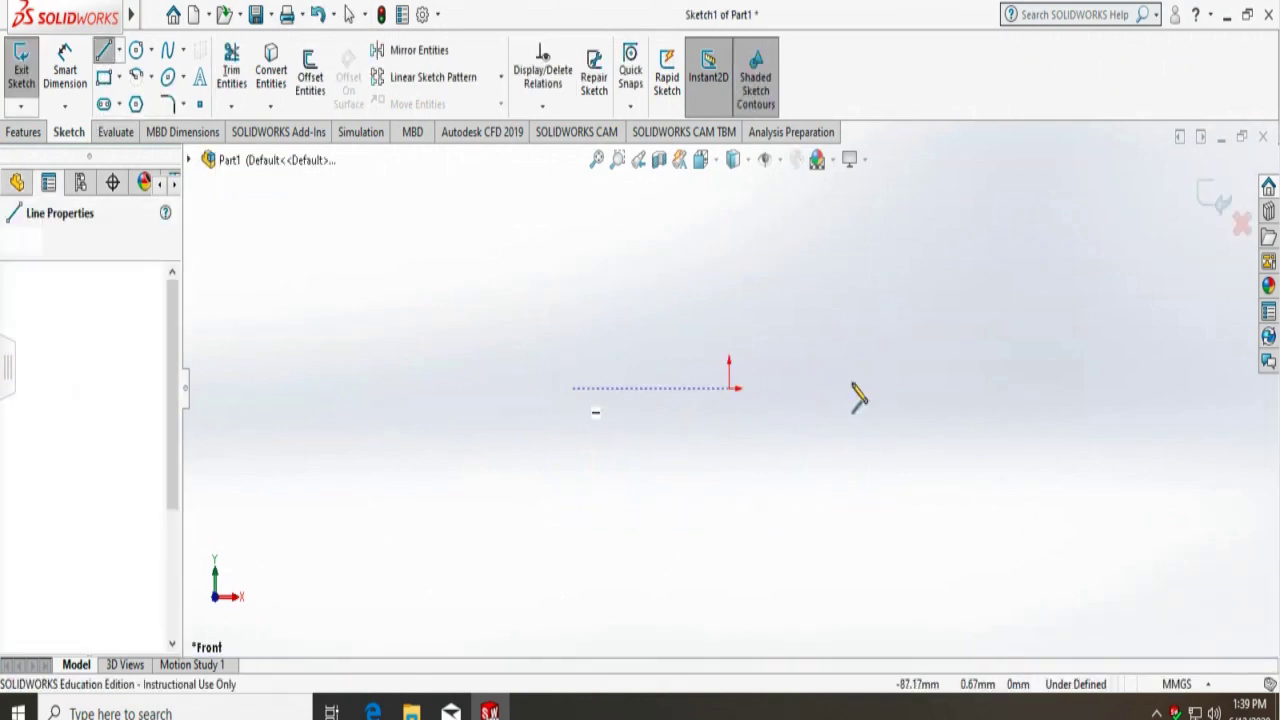
{"action": "left_click", "coordinate": [980, 388]}
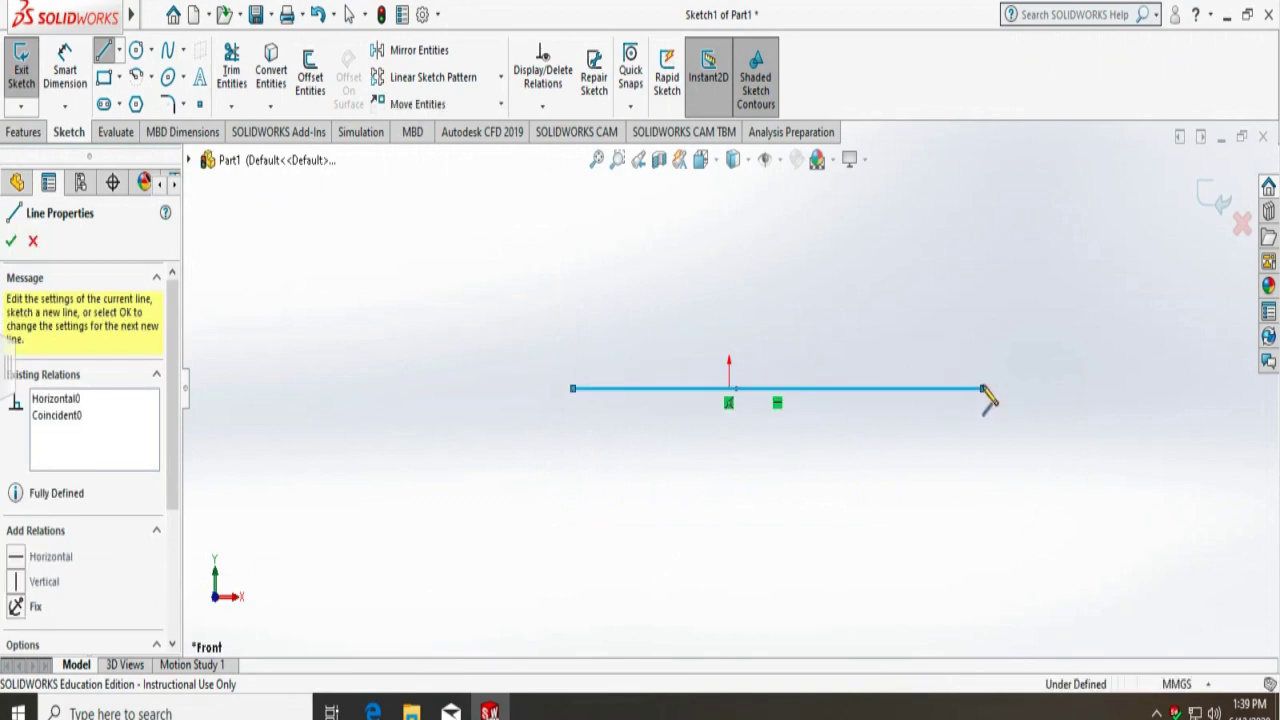
{"action": "key", "text": "Escape"}
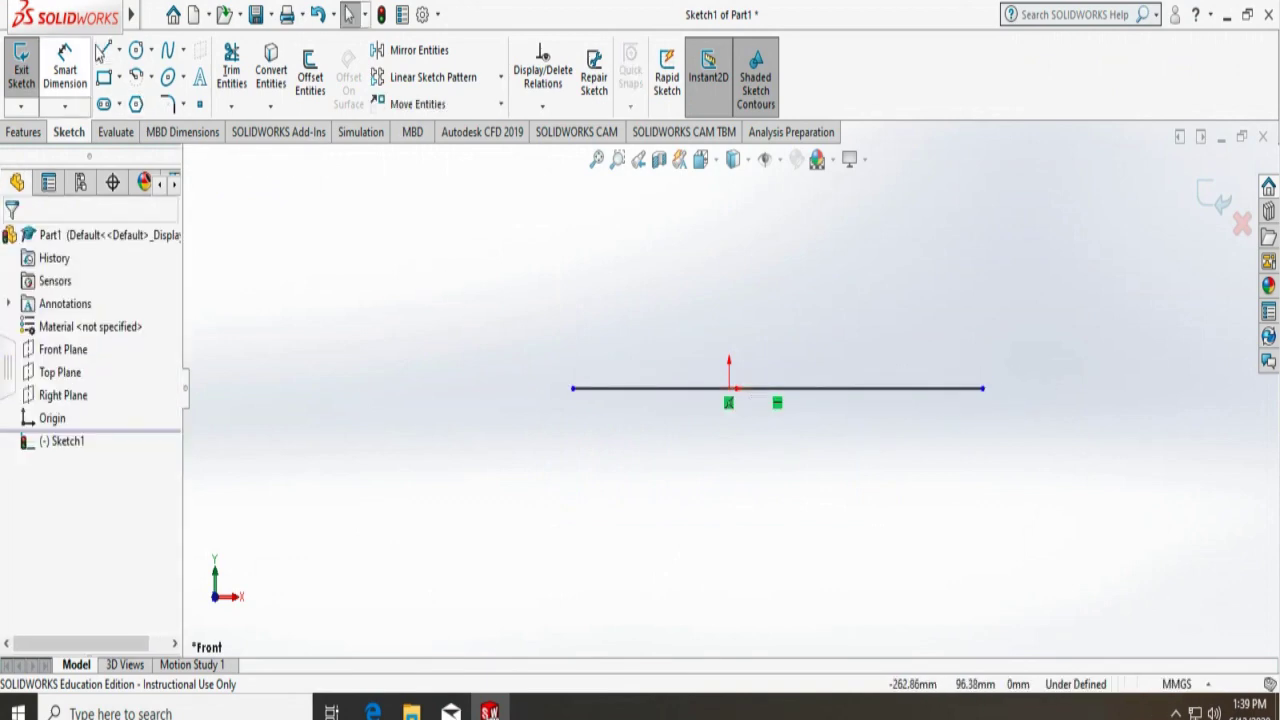
Draw a vertical line through the origin, crossing the horizontal line
{"action": "left_click", "coordinate": [103, 51]}
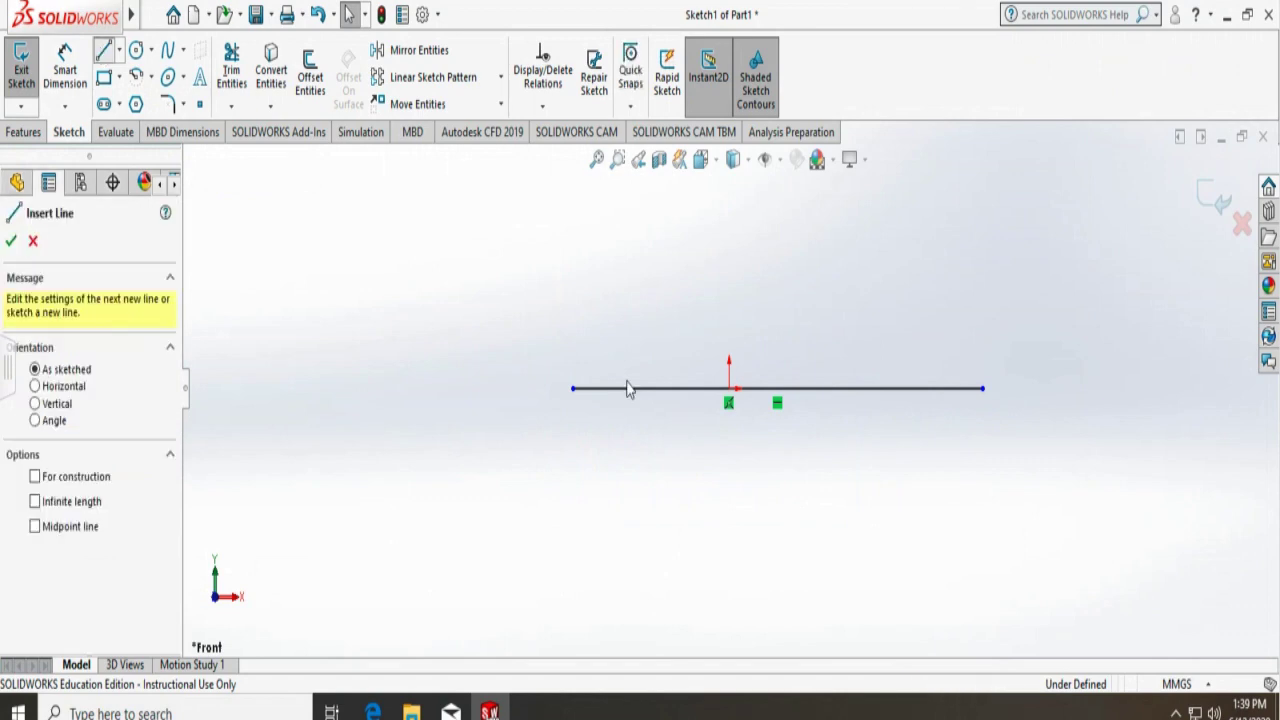
{"action": "left_click", "coordinate": [729, 189]}
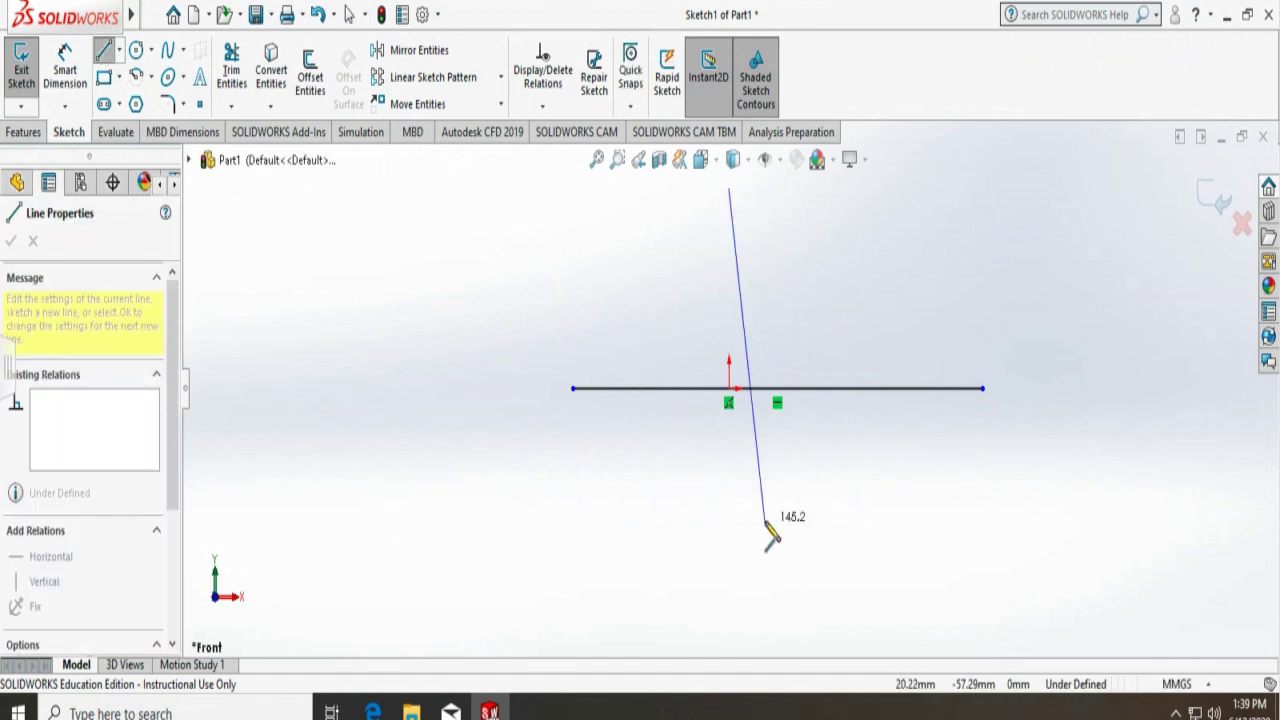
{"action": "left_click", "coordinate": [729, 607]}
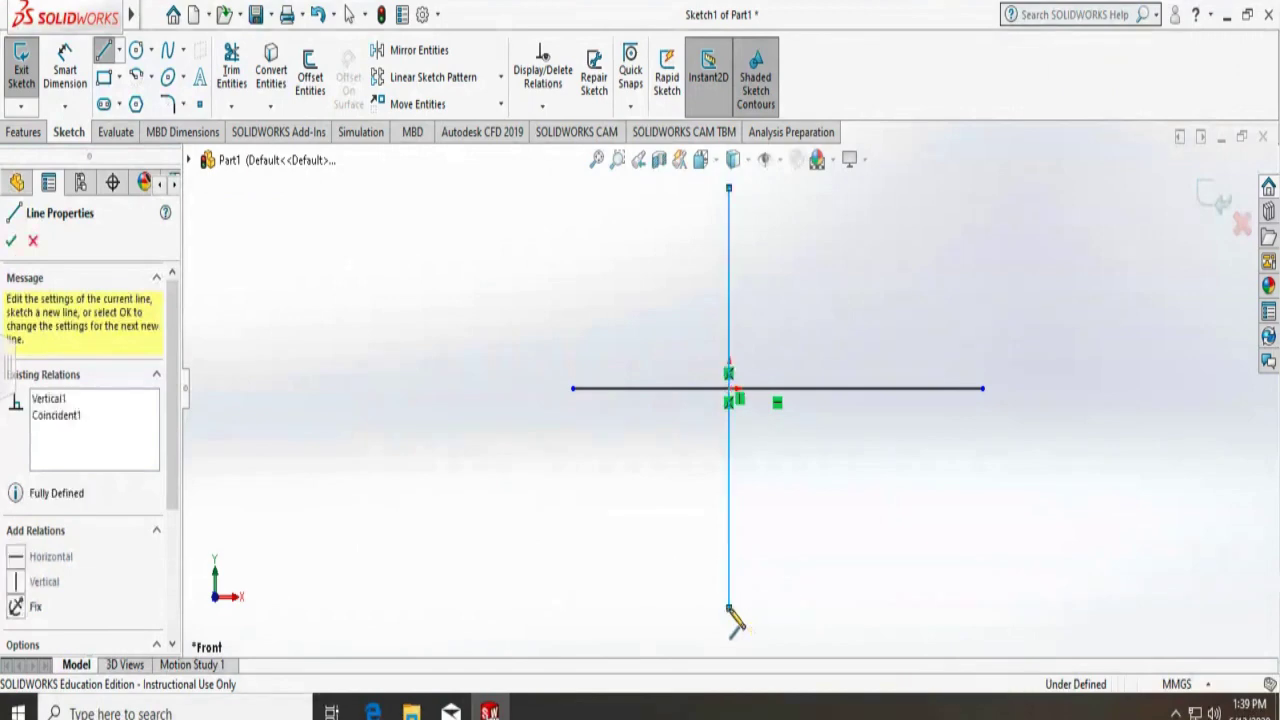
{"action": "key", "text": "Escape"}
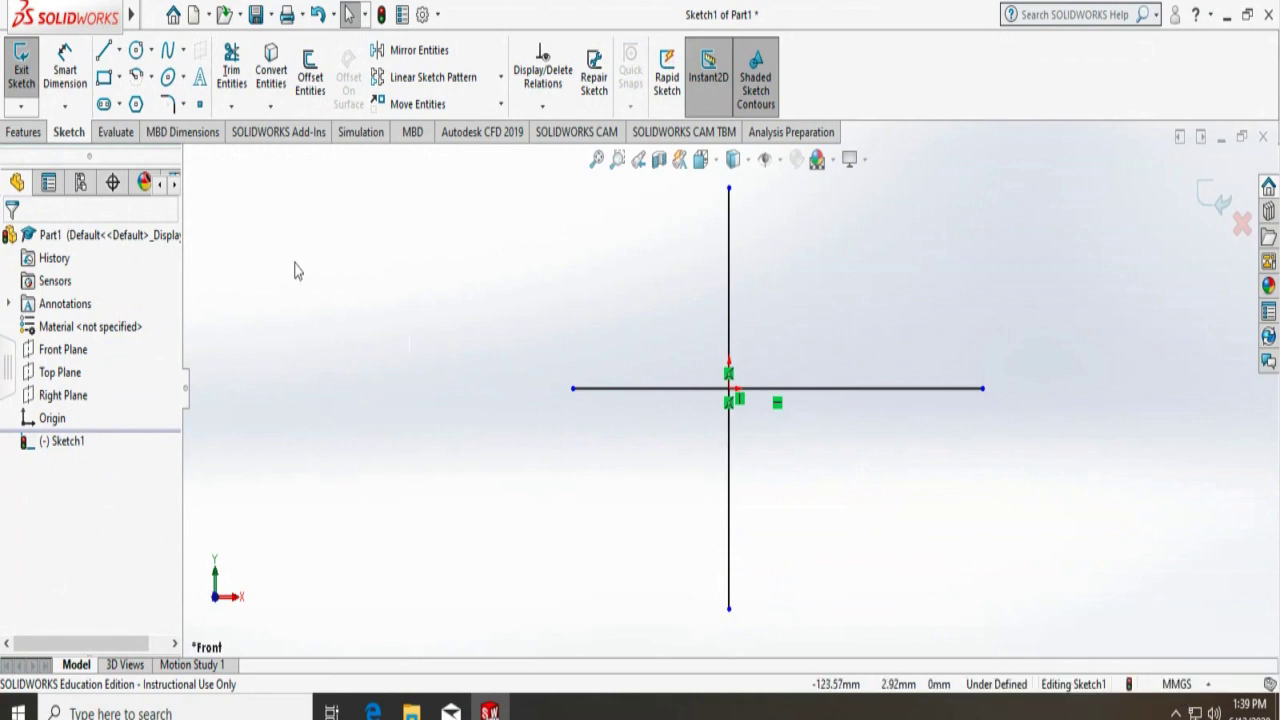
Sketch a circle centred on the origin with a radius of about 67 mm
{"action": "left_click", "coordinate": [136, 52]}
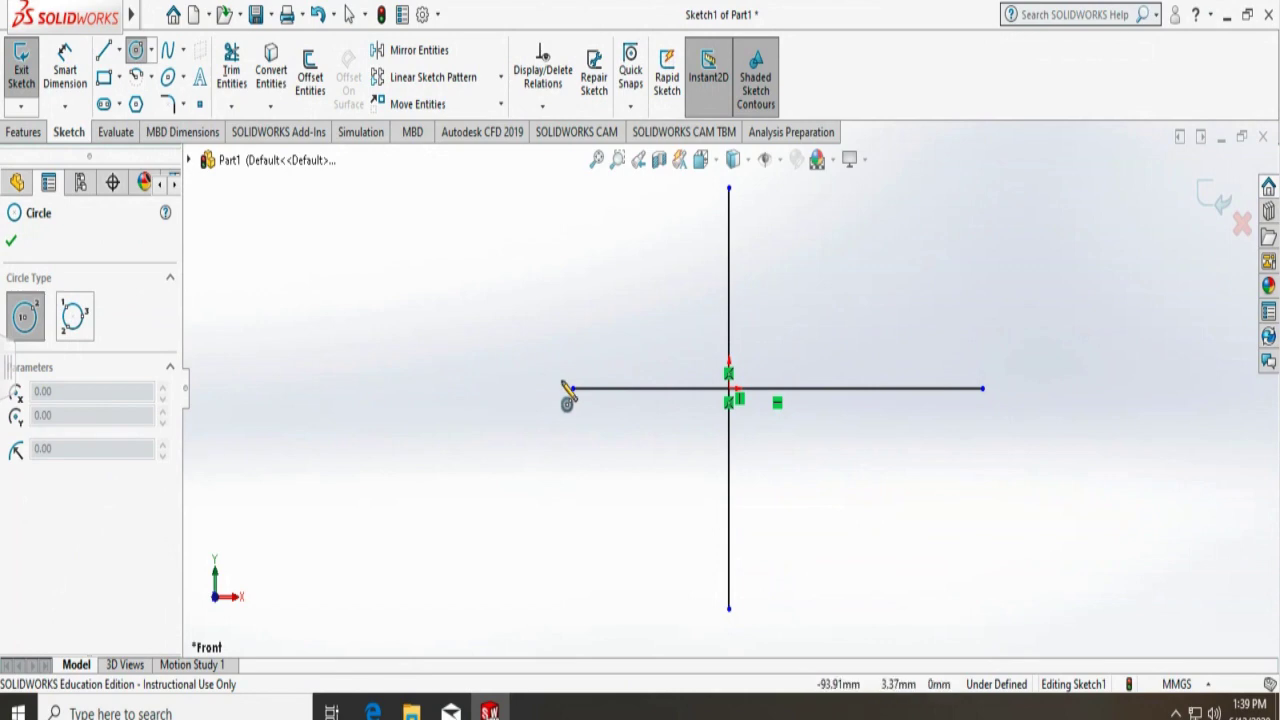
{"action": "left_click", "coordinate": [730, 390]}
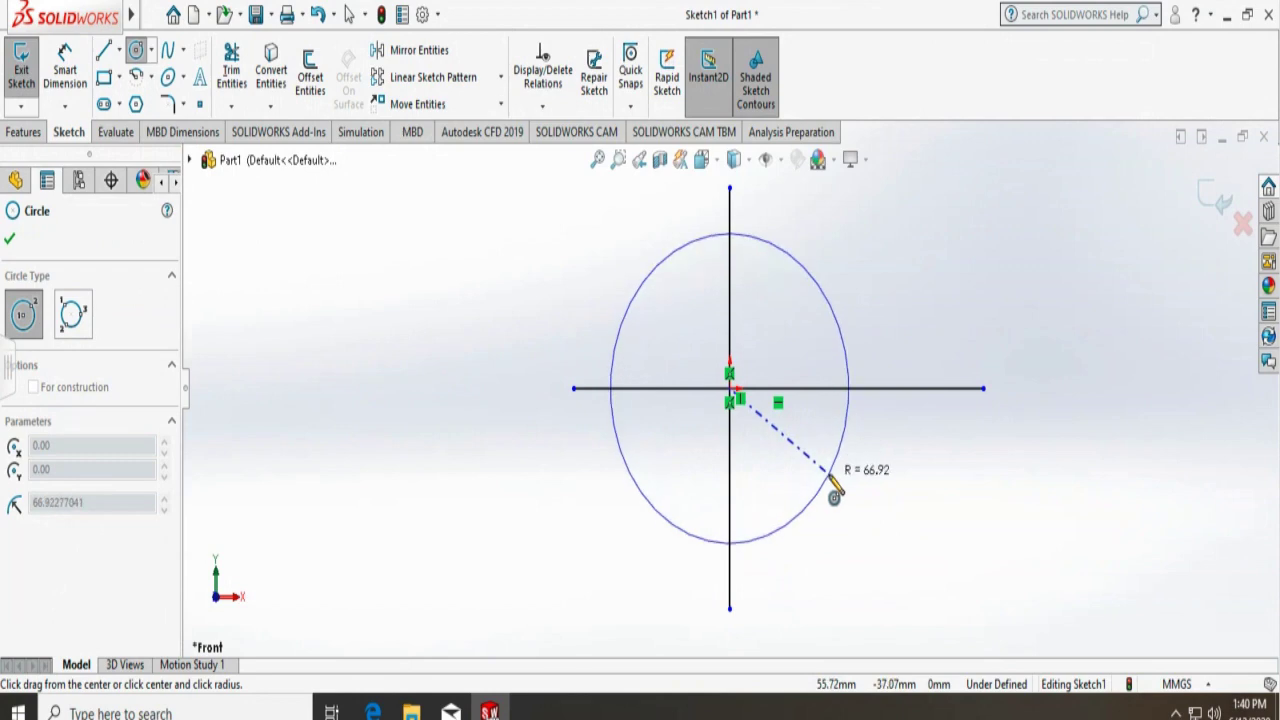
{"action": "left_click", "coordinate": [834, 490]}
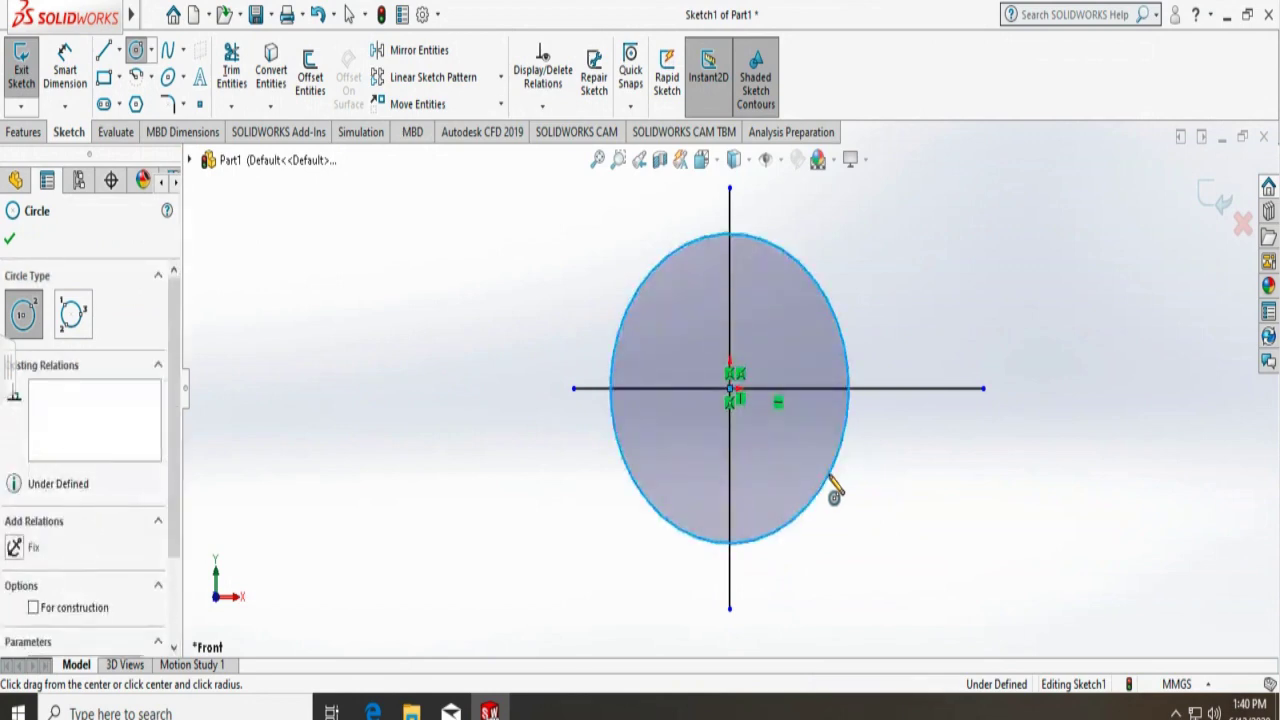
{"action": "key", "text": "Escape"}
Set the radius of the circle at the origin to 115 mm
{"action": "left_click", "coordinate": [810, 478]}
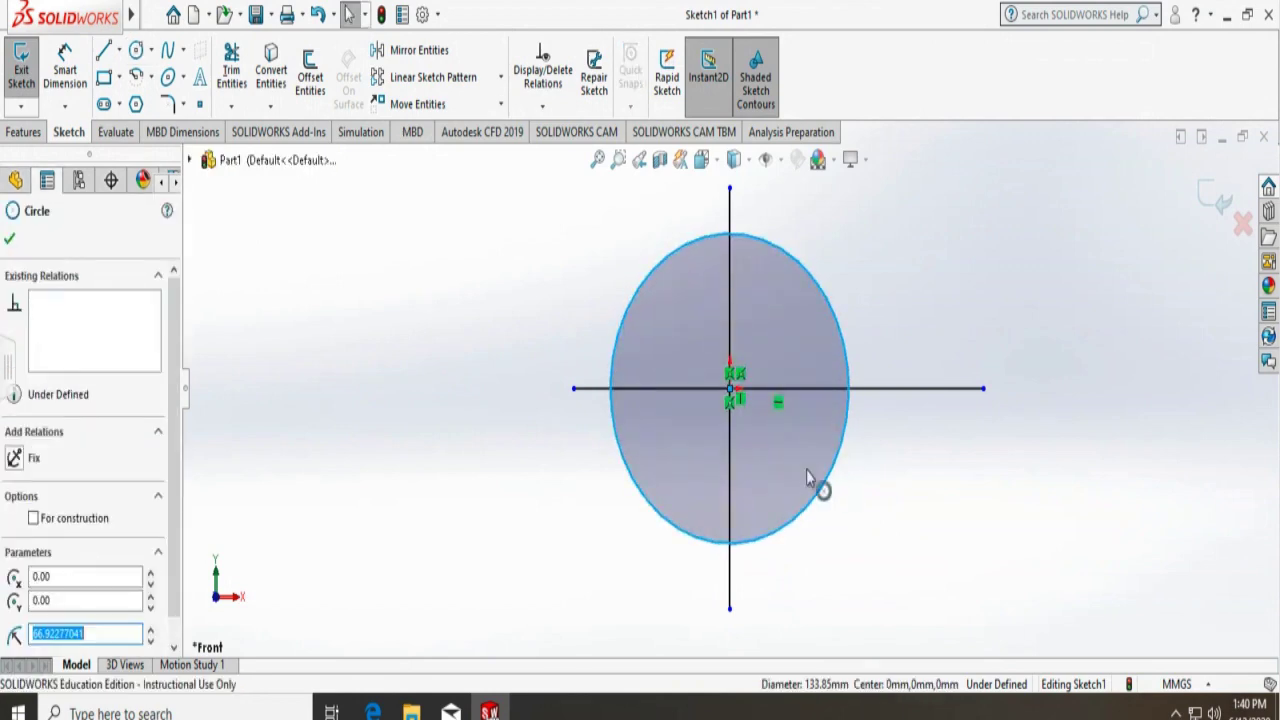
{"action": "left_click_drag", "start_coordinate": [177, 423], "coordinate": [178, 502]}
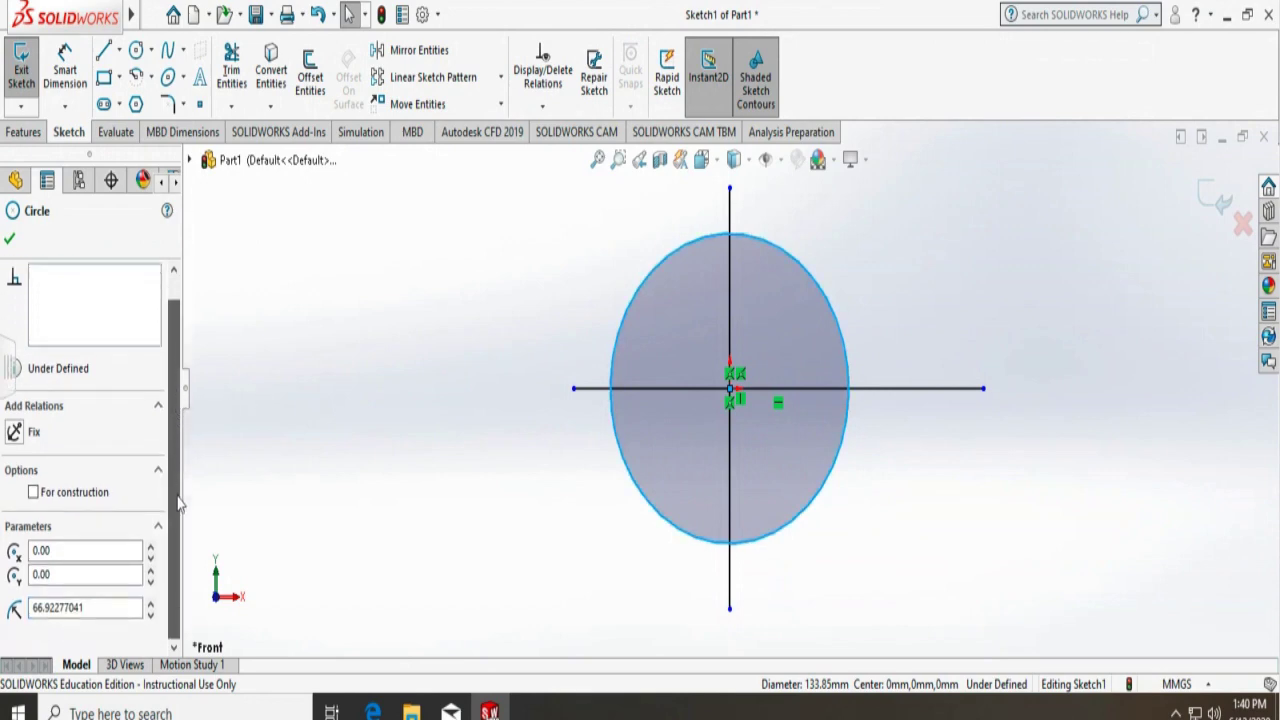
{"action": "left_click", "coordinate": [126, 600]}
{"action": "left_click", "coordinate": [126, 600]}
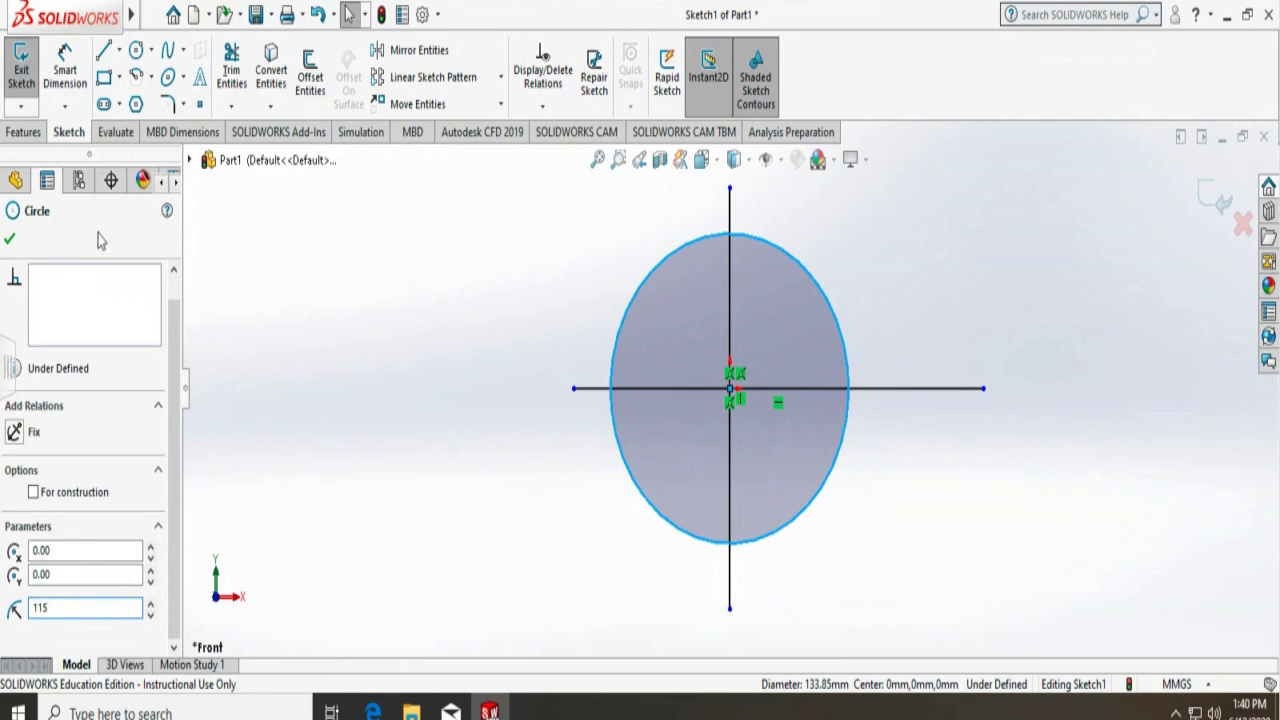
{"action": "key", "text": "Return"}
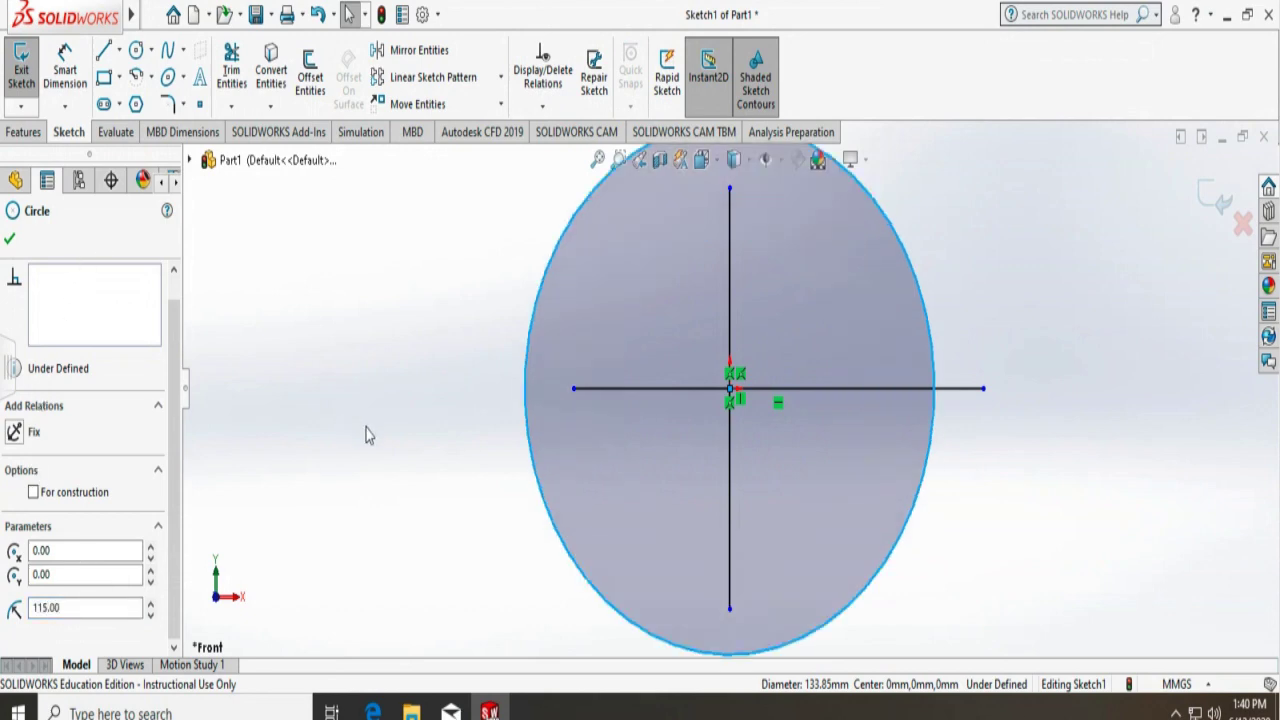
{"action": "left_click", "coordinate": [9, 238]}
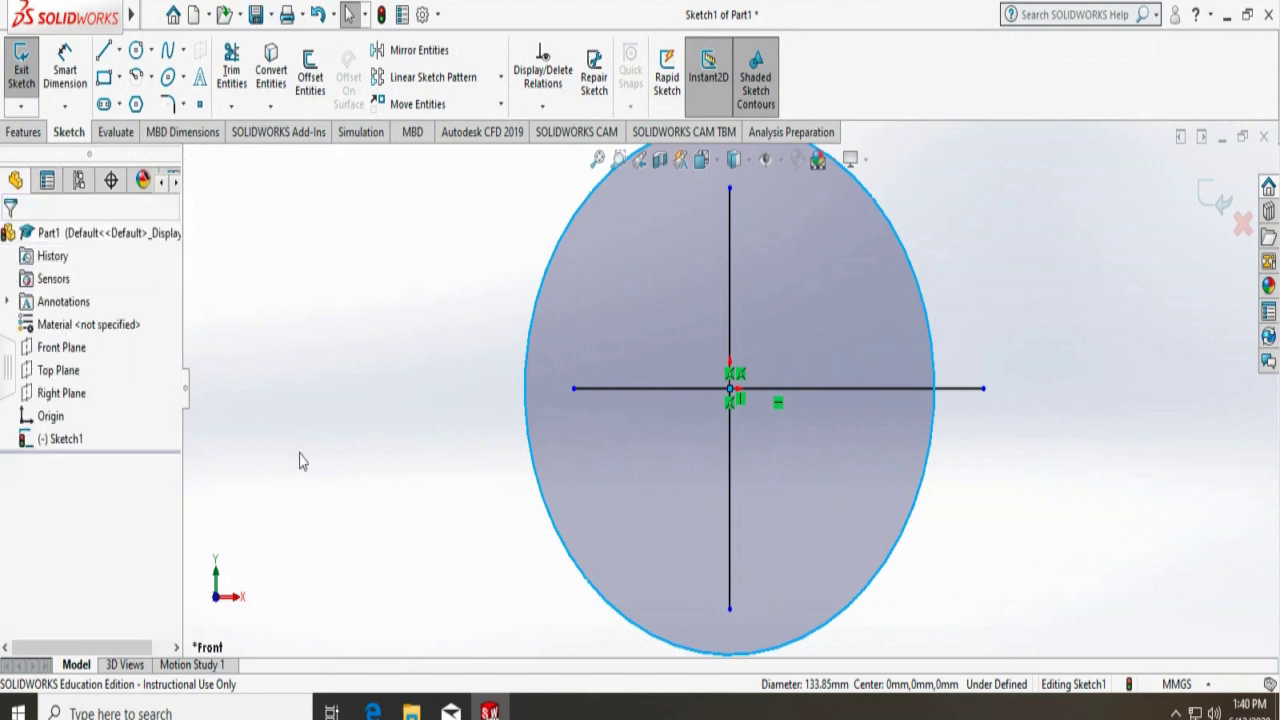
Extend the horizontal and vertical lines past the circle, with the horizontal line's left endpoint at about X -160 mm
{"action": "left_click", "coordinate": [635, 389]}
{"action": "left_click_drag", "start_coordinate": [573, 389], "coordinate": [444, 389]}
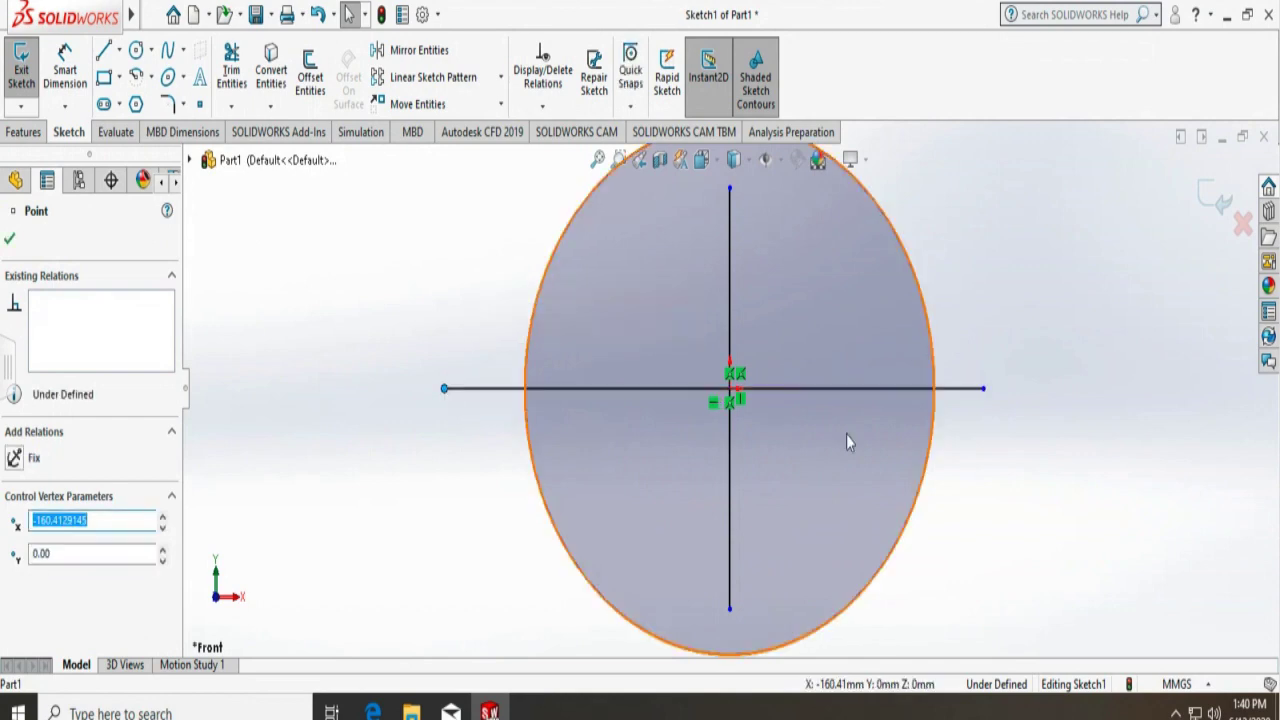
{"action": "left_click", "coordinate": [413, 496]}
{"action": "scroll", "coordinate": [413, 496], "scroll_direction": "up", "scroll_amount": 2}
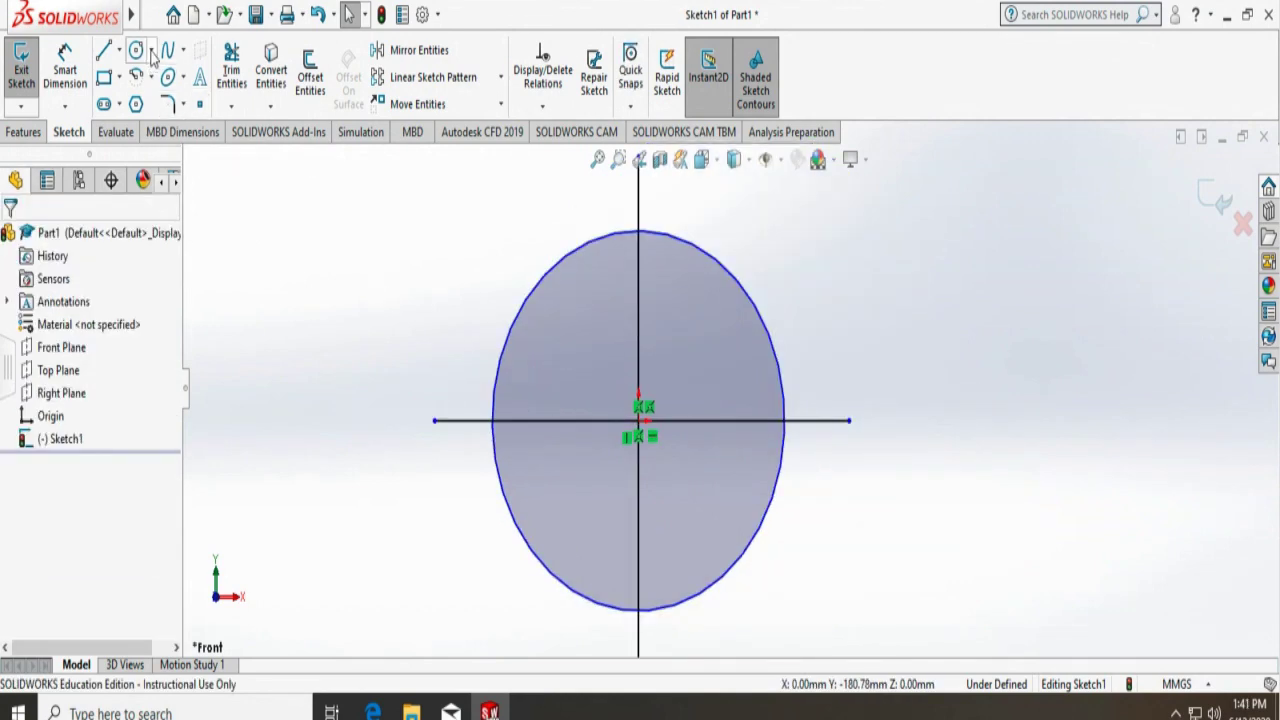
Sketch a second circle centred on the origin, outside the first one, with a radius of about 144 mm
{"action": "left_click", "coordinate": [151, 51]}
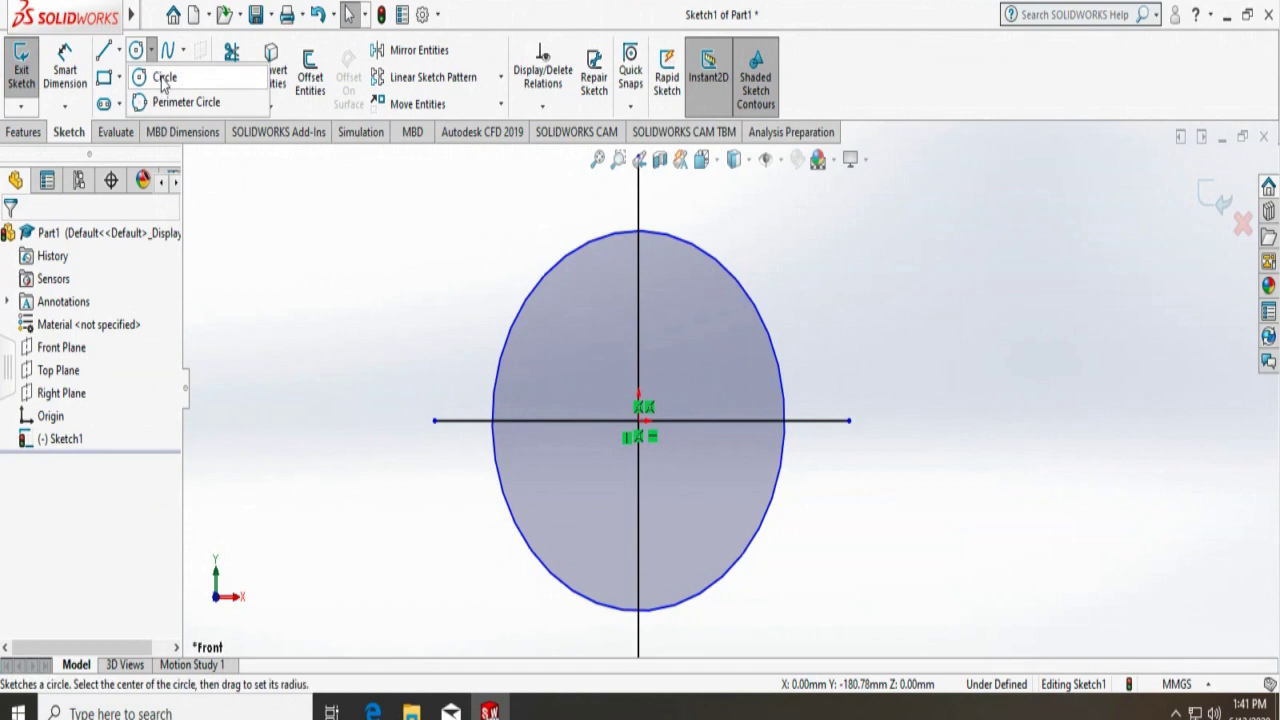
{"action": "left_click", "coordinate": [164, 73]}
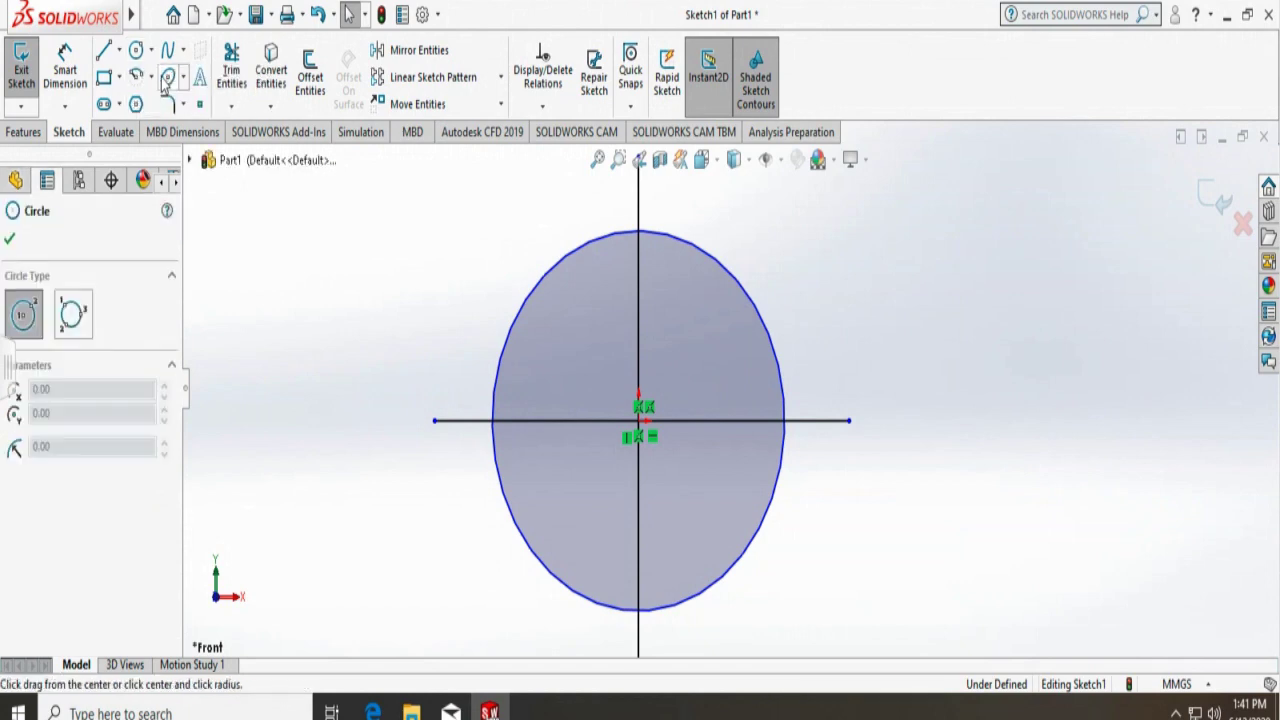
{"action": "left_click", "coordinate": [640, 421]}
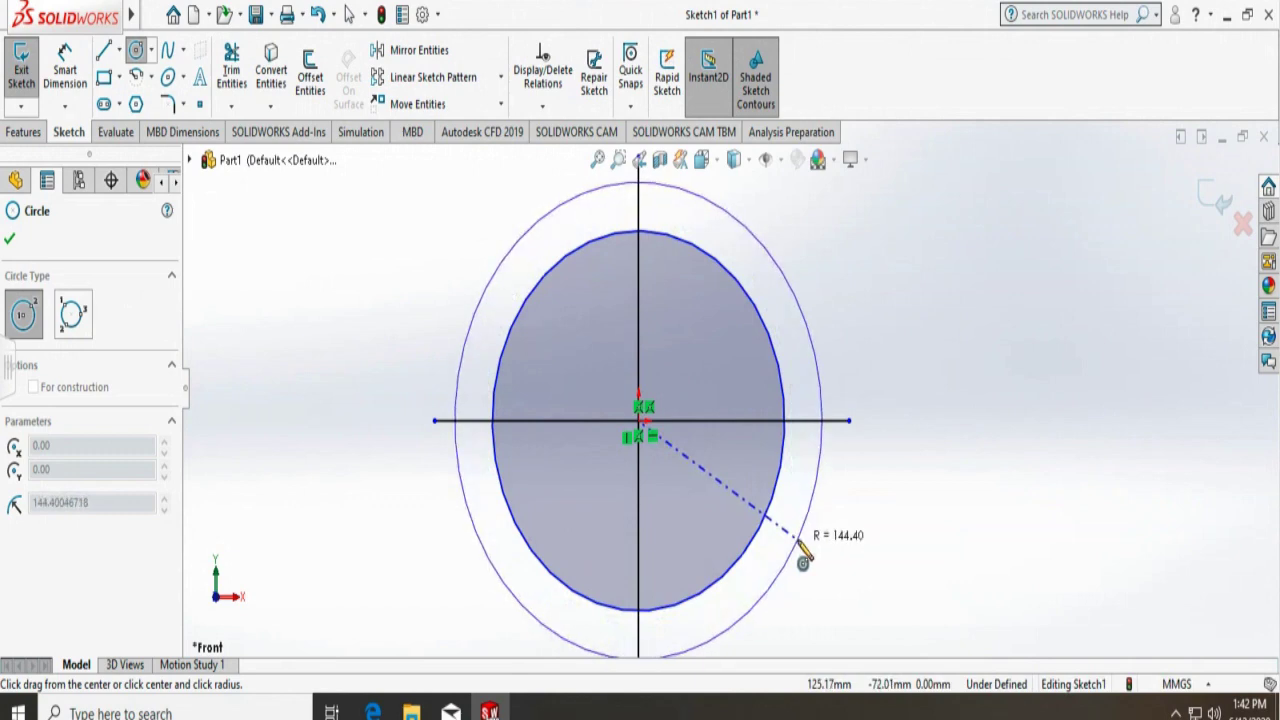
{"action": "left_click", "coordinate": [803, 562]}
{"action": "key", "text": "Escape"}
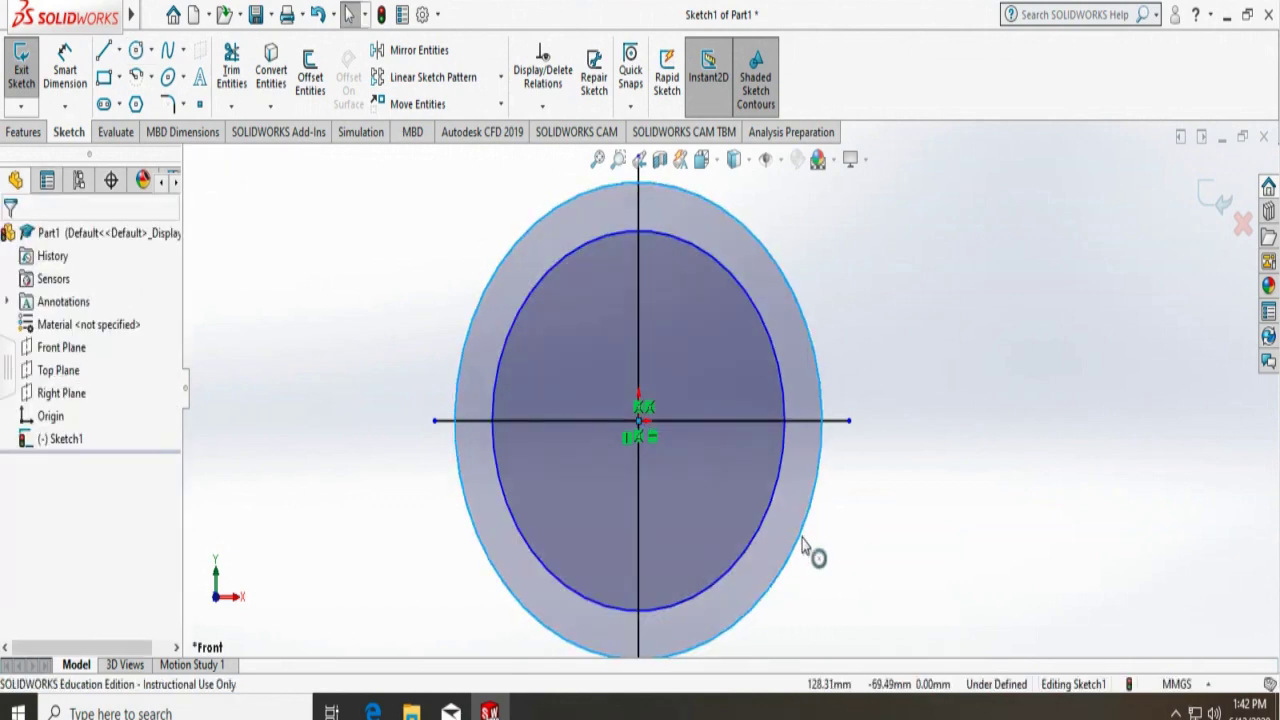
Set the outer circle's radius to 125 mm
{"action": "left_click", "coordinate": [803, 543]}
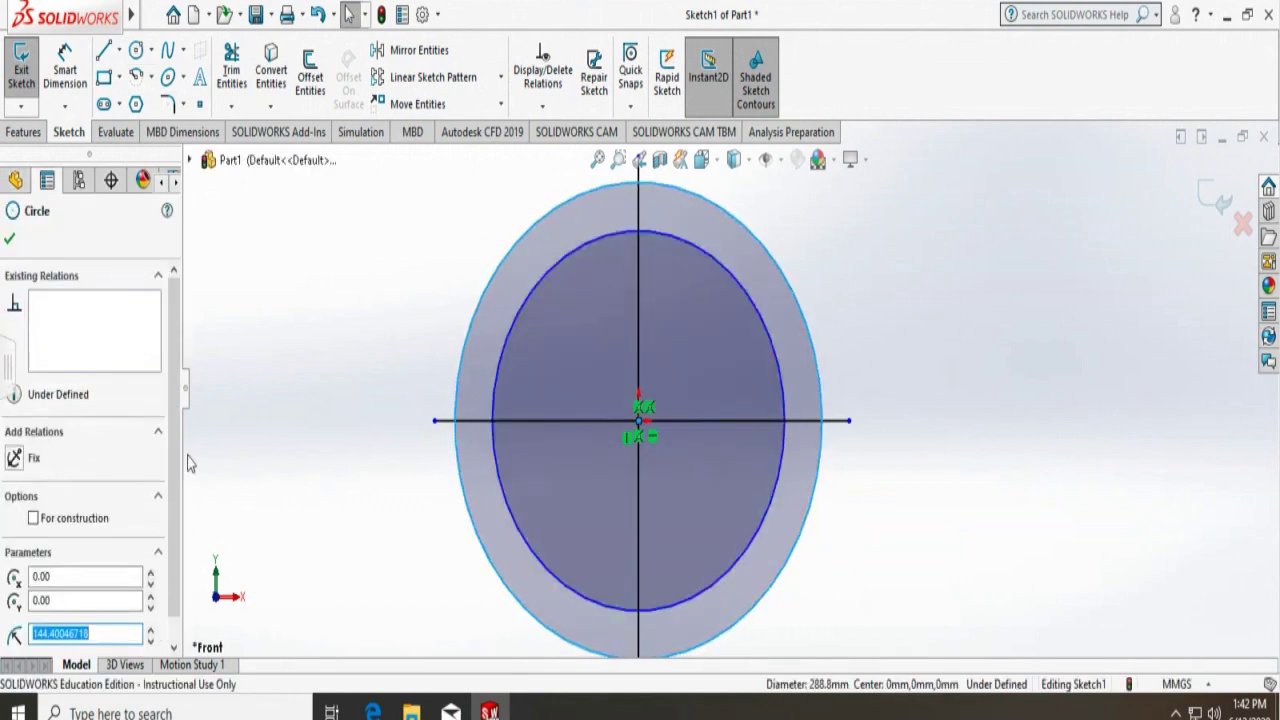
{"action": "scroll", "coordinate": [173, 455], "scroll_direction": "down", "scroll_amount": 1}
{"action": "left_click", "coordinate": [109, 605]}
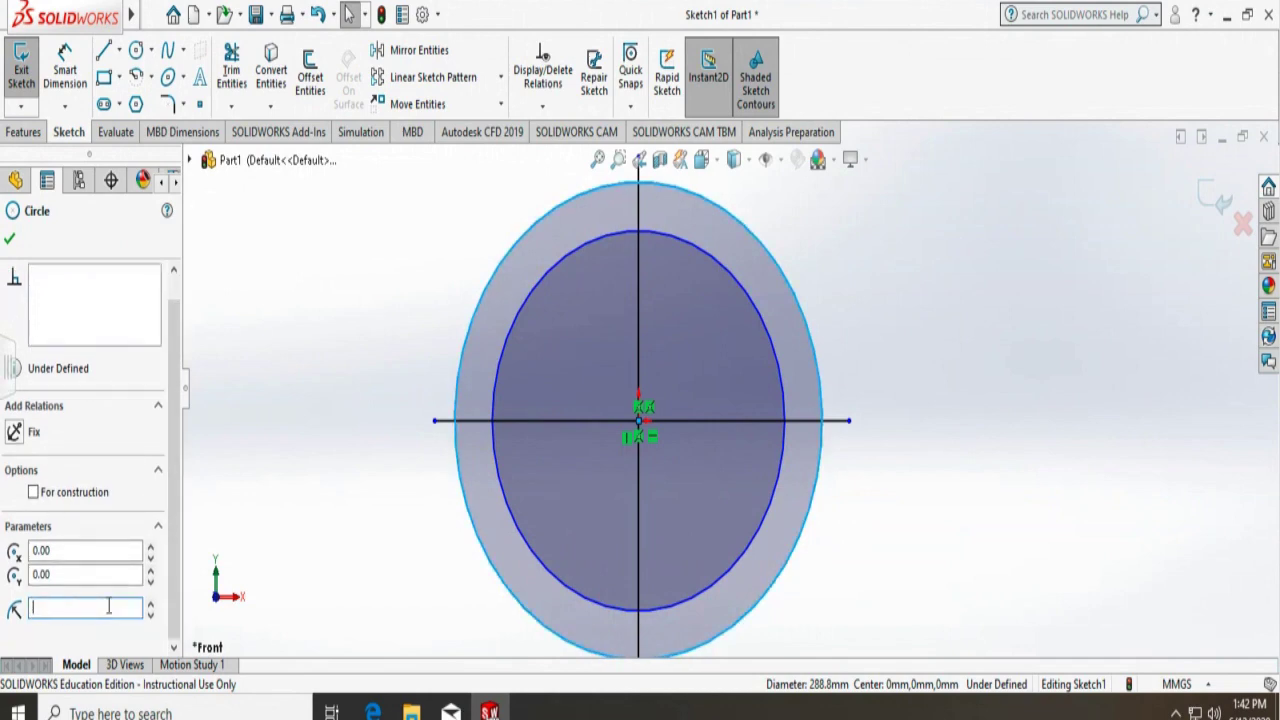
{"action": "type", "text": "125"}
{"action": "key", "text": "Return"}
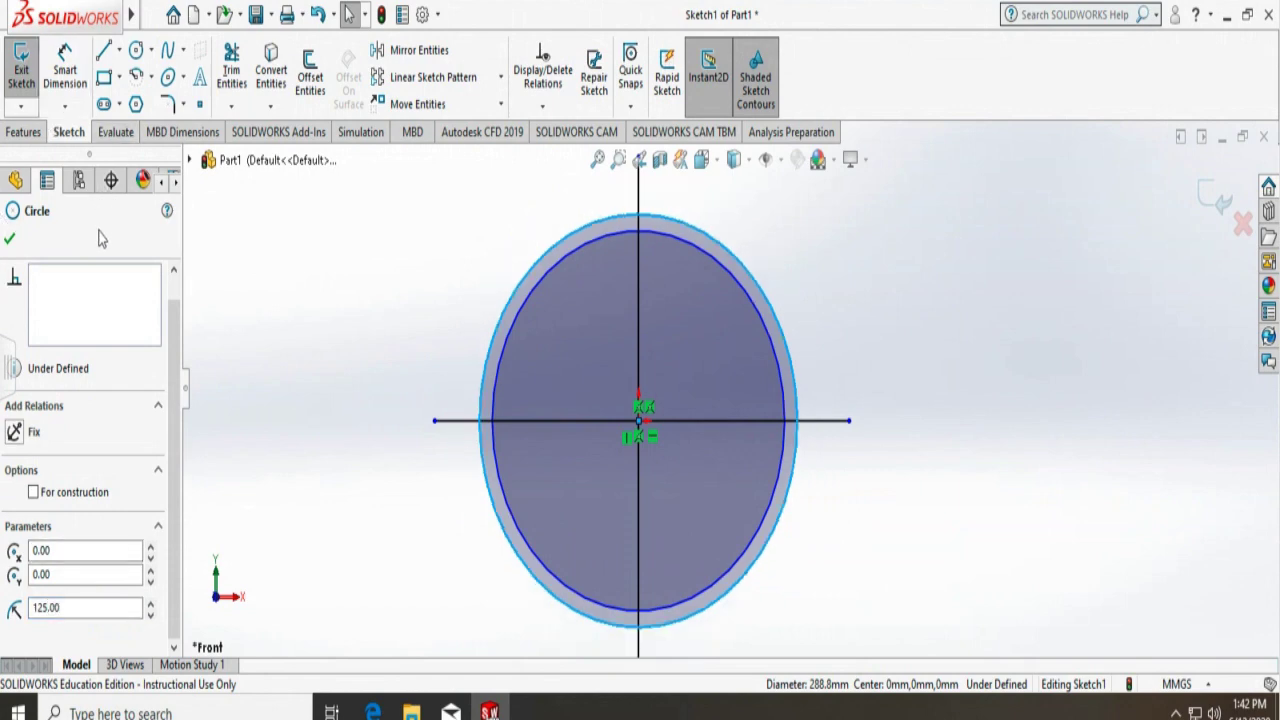
{"action": "left_click", "coordinate": [9, 238]}
{"action": "mouse_move", "coordinate": [70, 16]}
{"action": "left_click", "coordinate": [152, 14]}
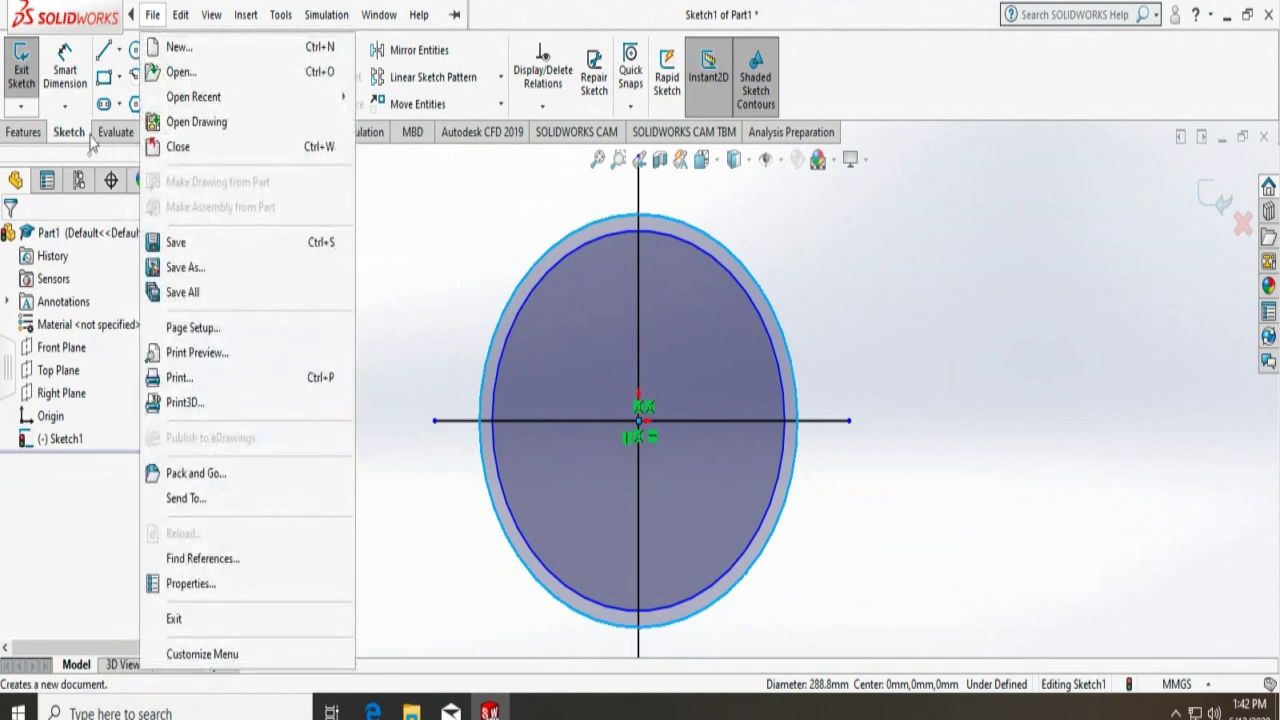
{"action": "mouse_move", "coordinate": [239, 8]}
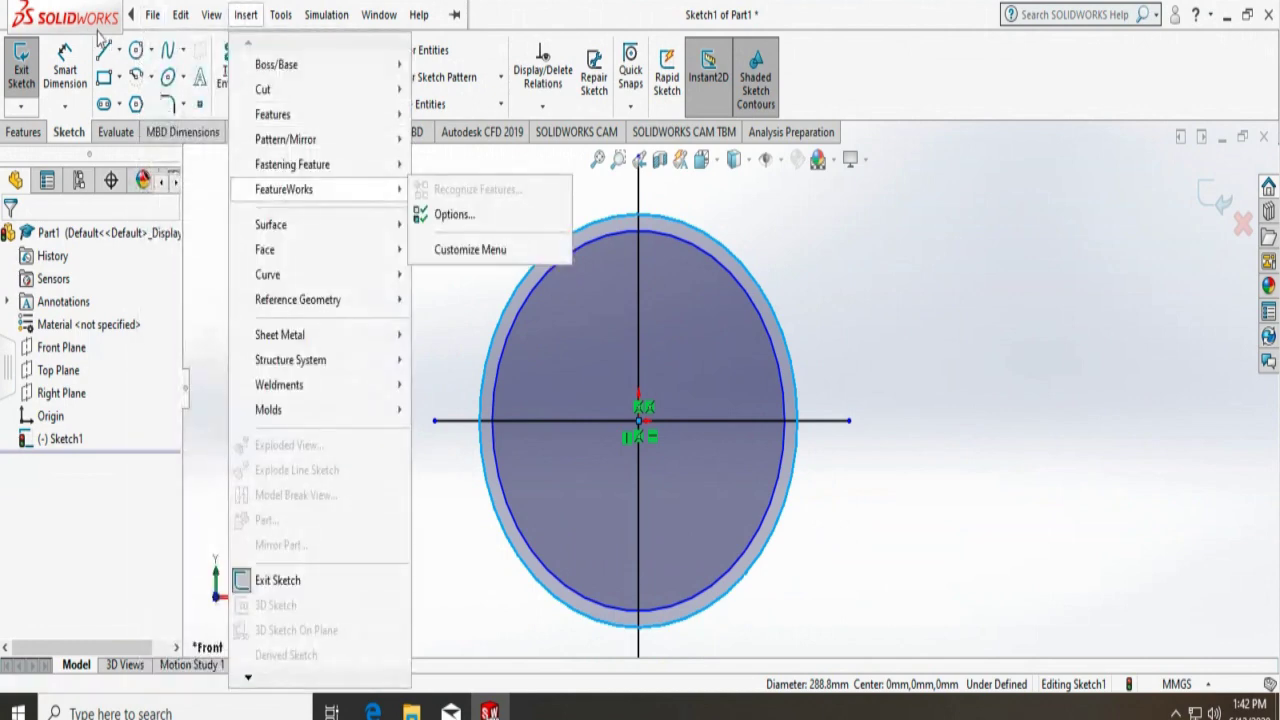
Sketch a third circle centred on the origin, inside the other two, with a radius of about 101 mm
{"action": "left_click", "coordinate": [136, 50]}
{"action": "left_click", "coordinate": [136, 50]}
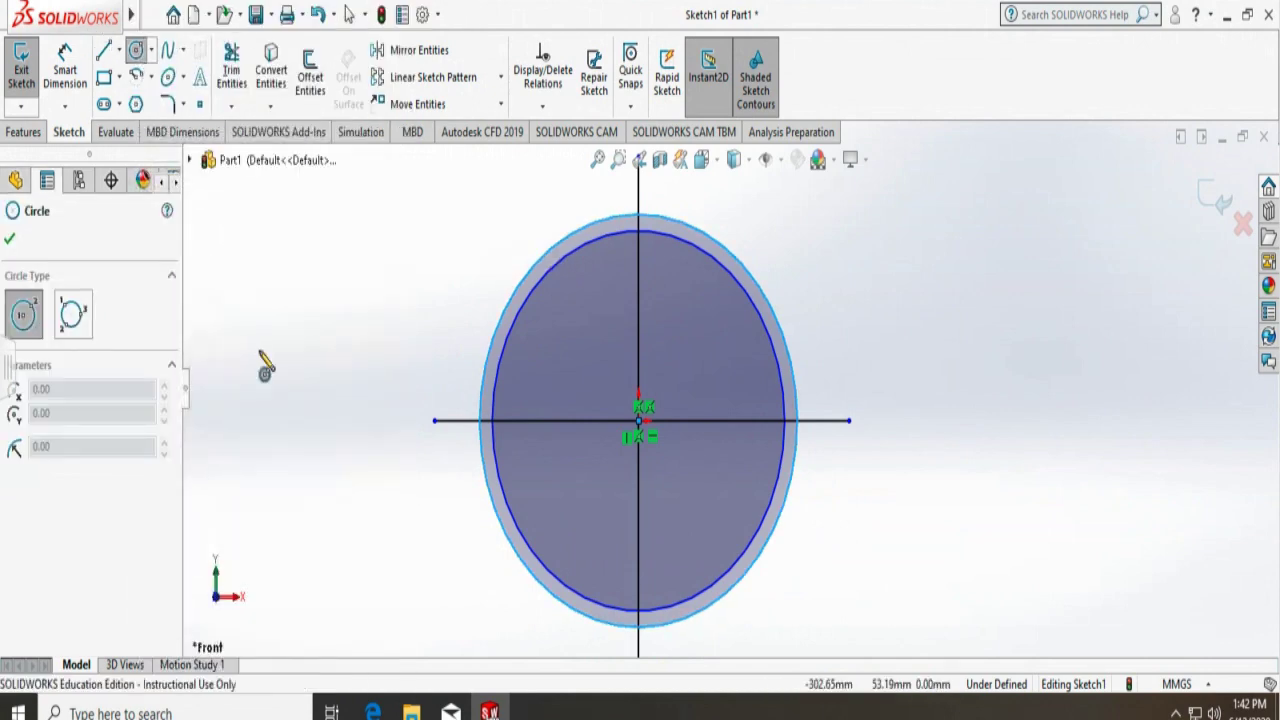
{"action": "left_click", "coordinate": [638, 421]}
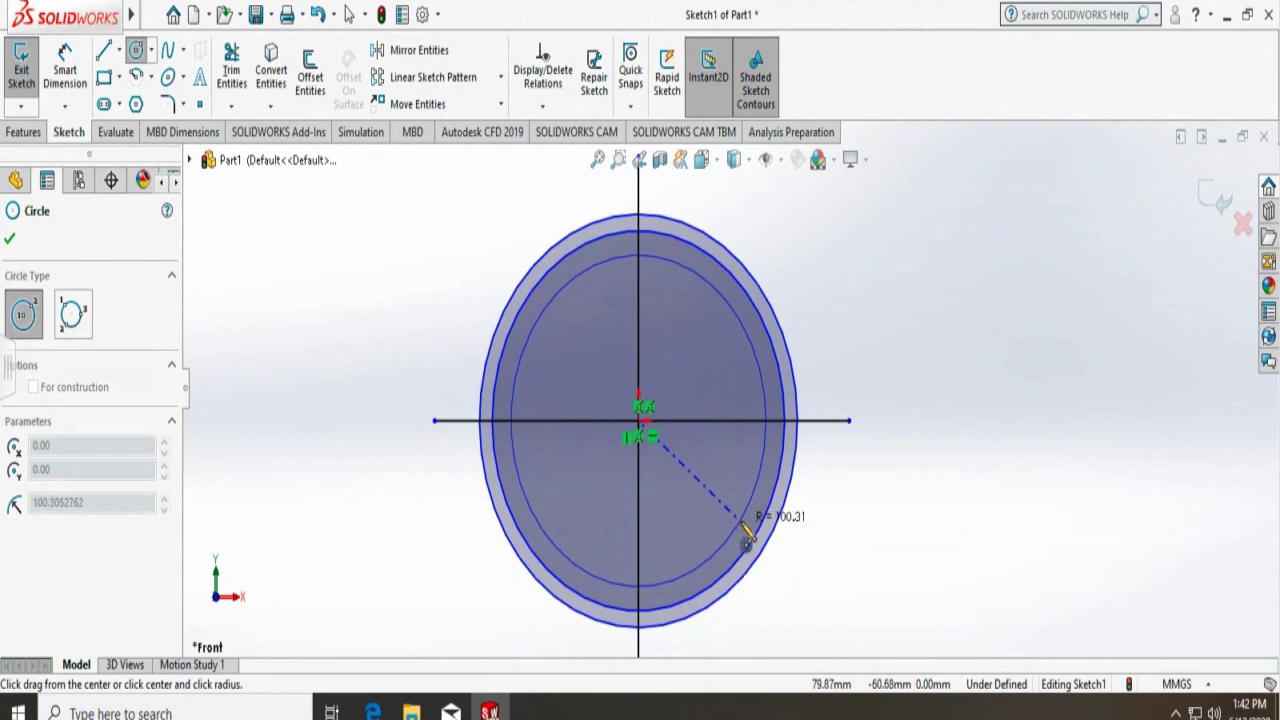
{"action": "left_click", "coordinate": [746, 537]}
{"action": "key", "text": "Escape"}
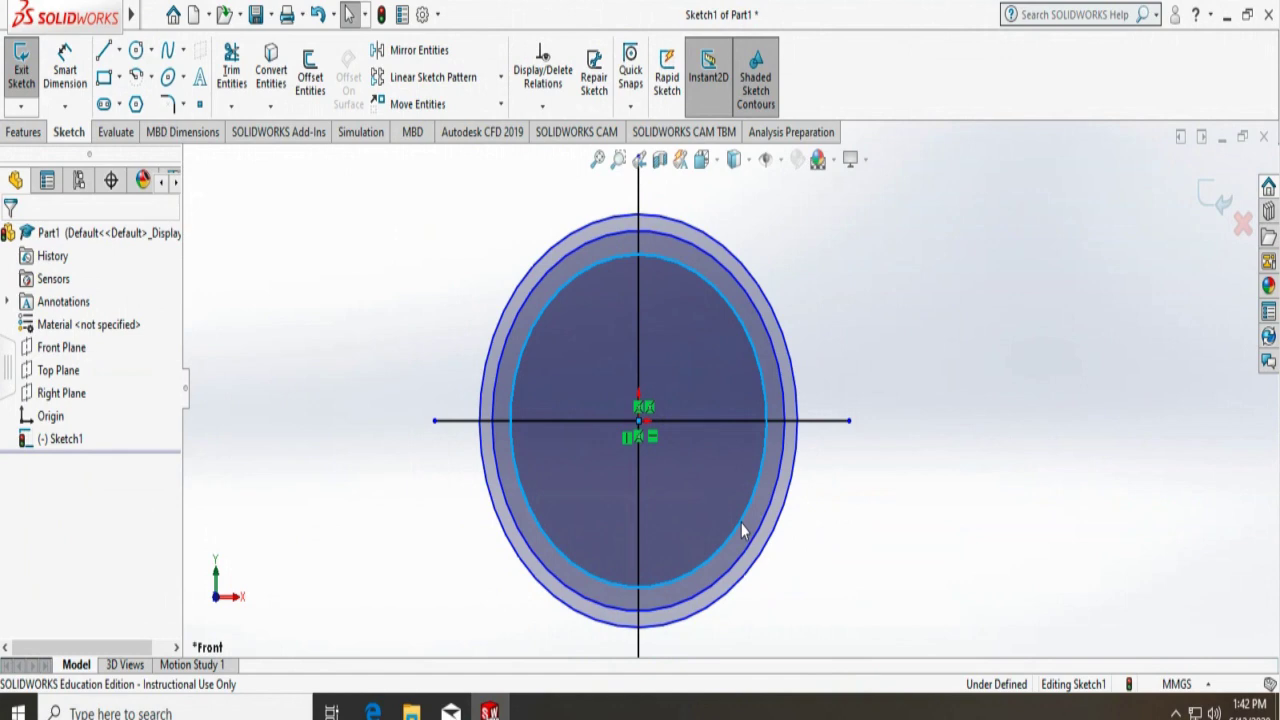
Set the innermost circle's radius to 103.5 mm
{"action": "left_click", "coordinate": [742, 530]}
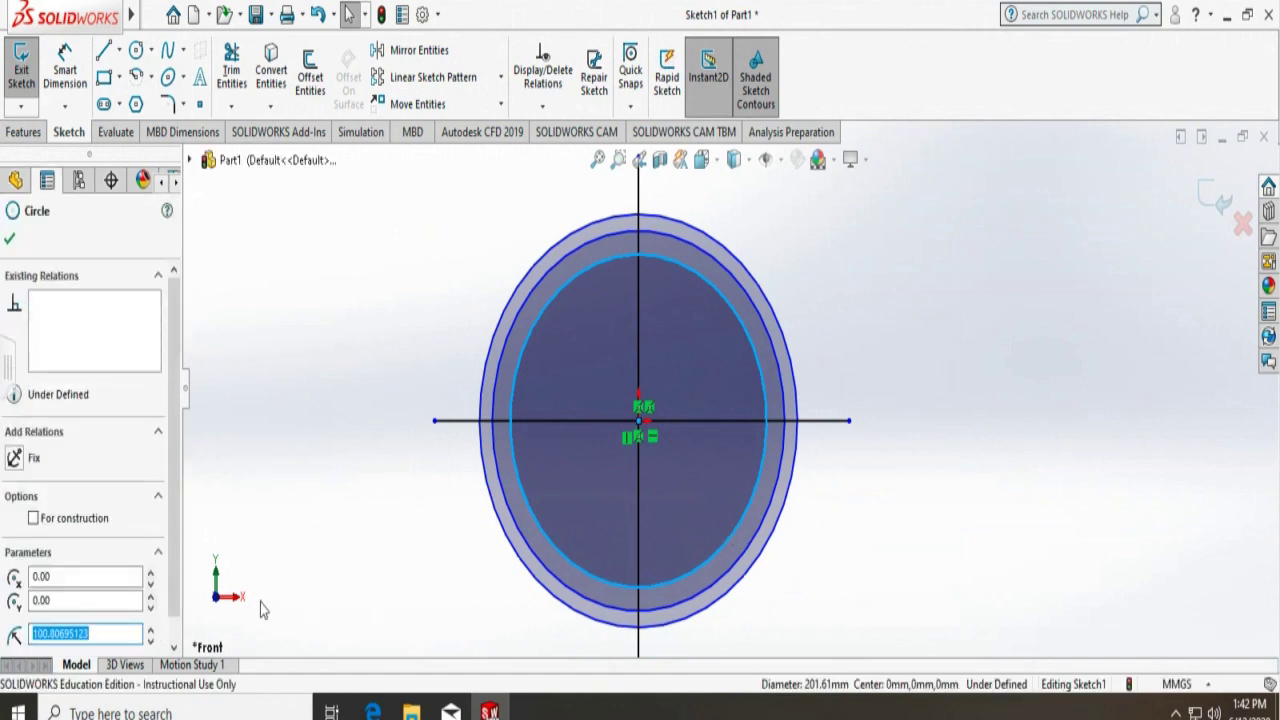
{"action": "type", "text": "103."}
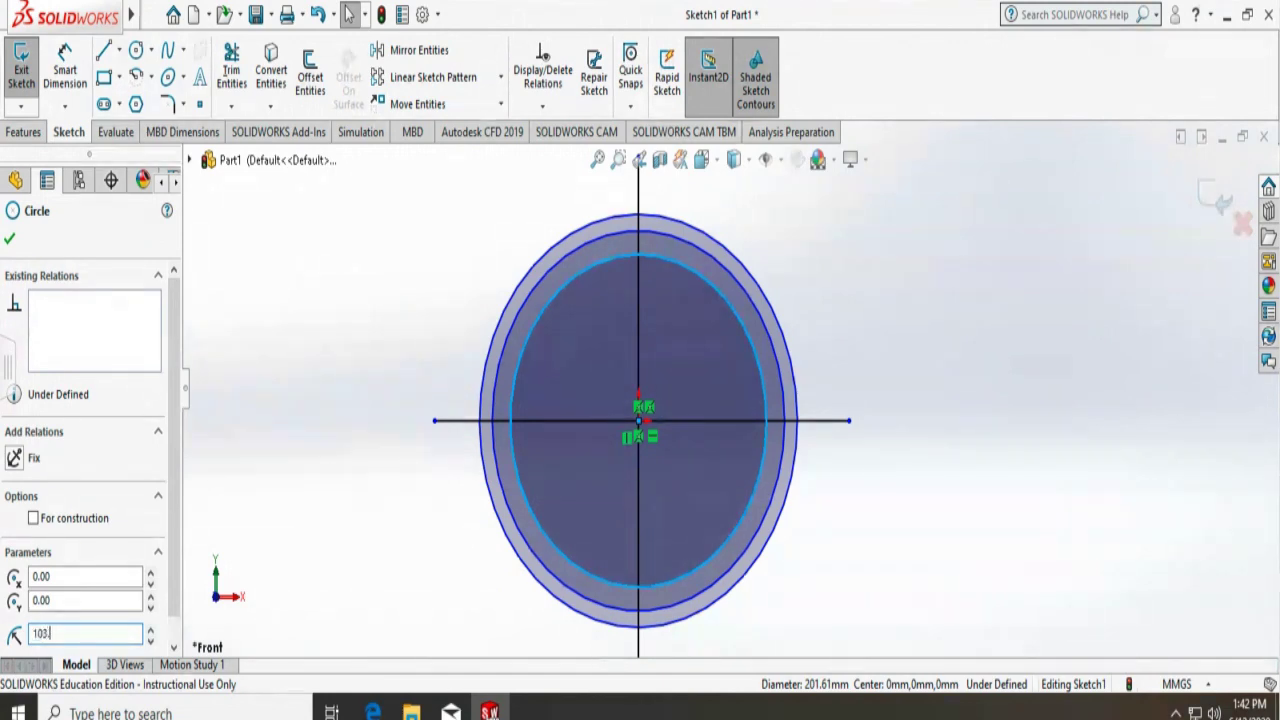
{"action": "type", "text": "5"}
{"action": "key", "text": "Return"}
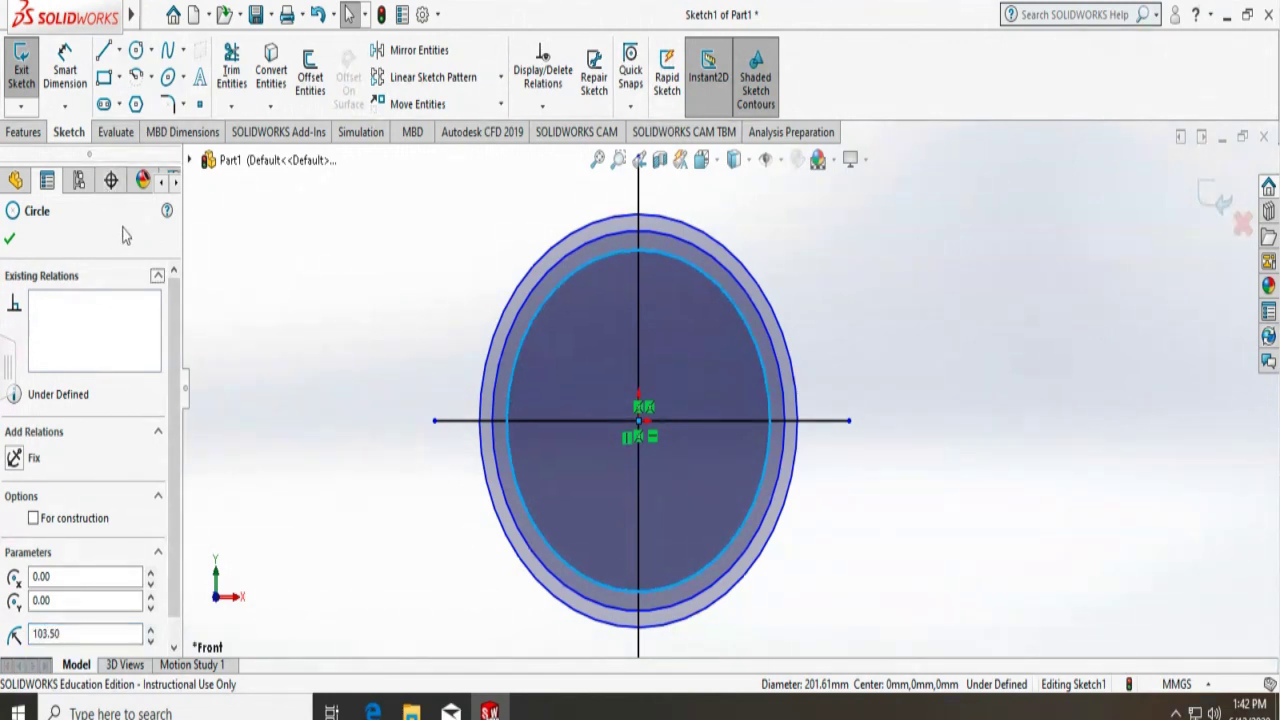
{"action": "left_click", "coordinate": [10, 238]}
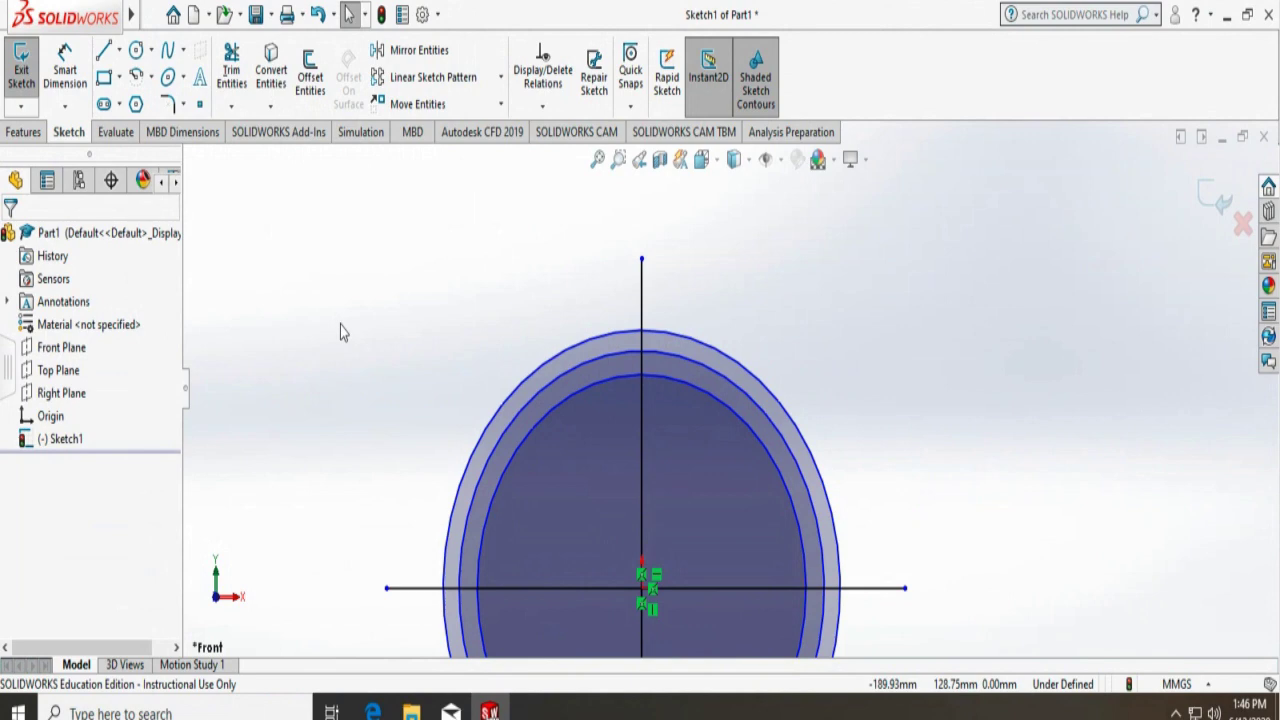
Sketch a horizontal line about 170 mm long to the right from where the vertical line crosses the 115 mm radius circle
{"action": "left_click", "coordinate": [103, 52]}
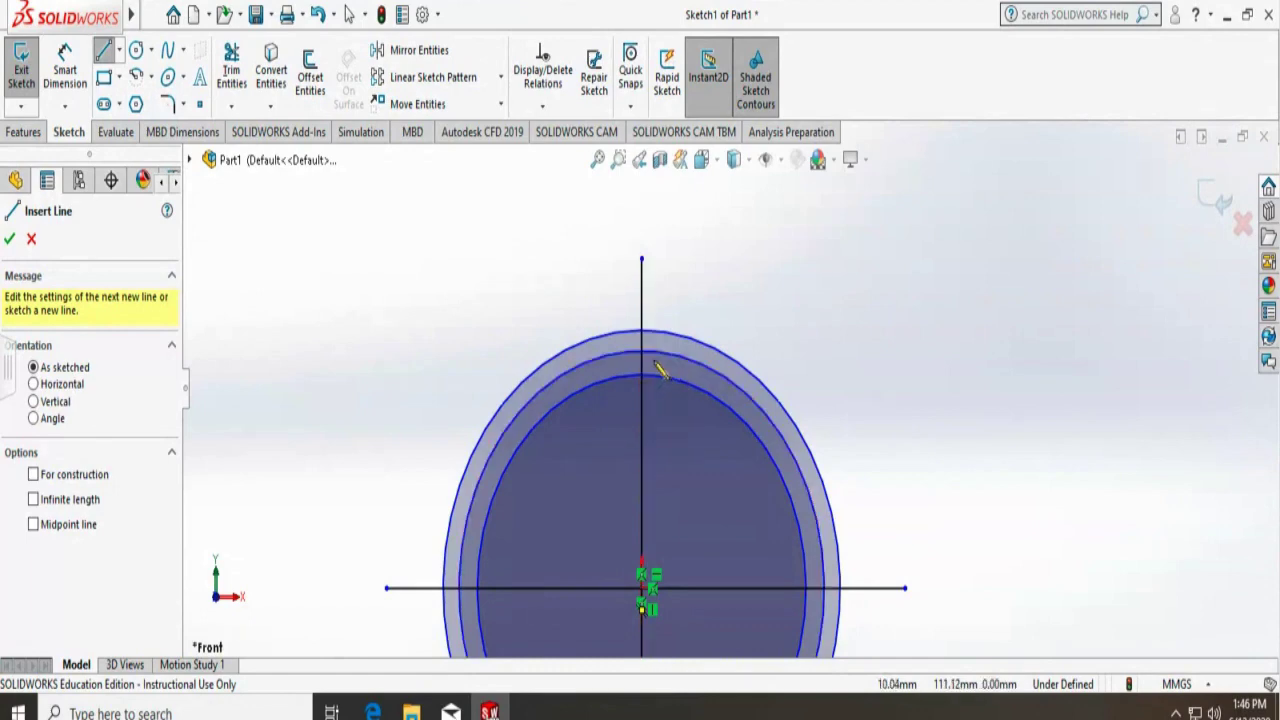
{"action": "scroll", "coordinate": [660, 366], "scroll_direction": "up", "scroll_amount": 2}
{"action": "scroll", "coordinate": [665, 370], "scroll_direction": "down", "scroll_amount": 5}
{"action": "scroll", "coordinate": [672, 378], "scroll_direction": "down", "scroll_amount": 2}
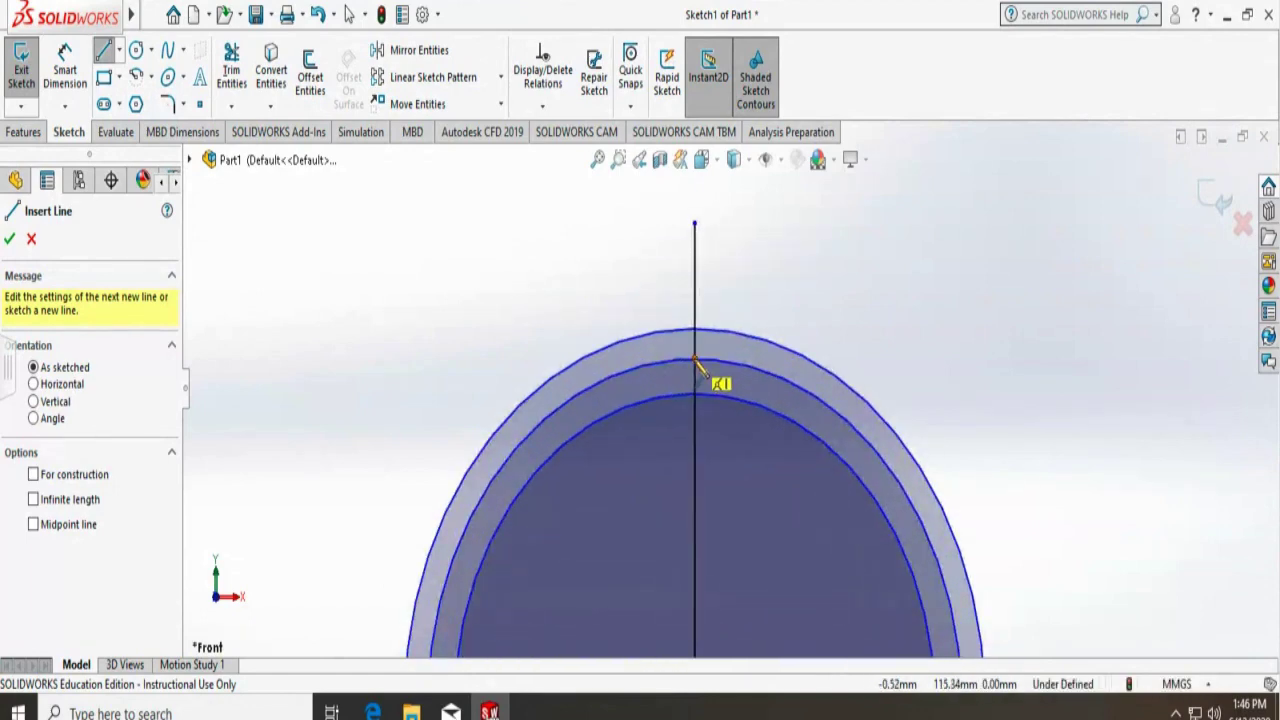
{"action": "left_click", "coordinate": [695, 359]}
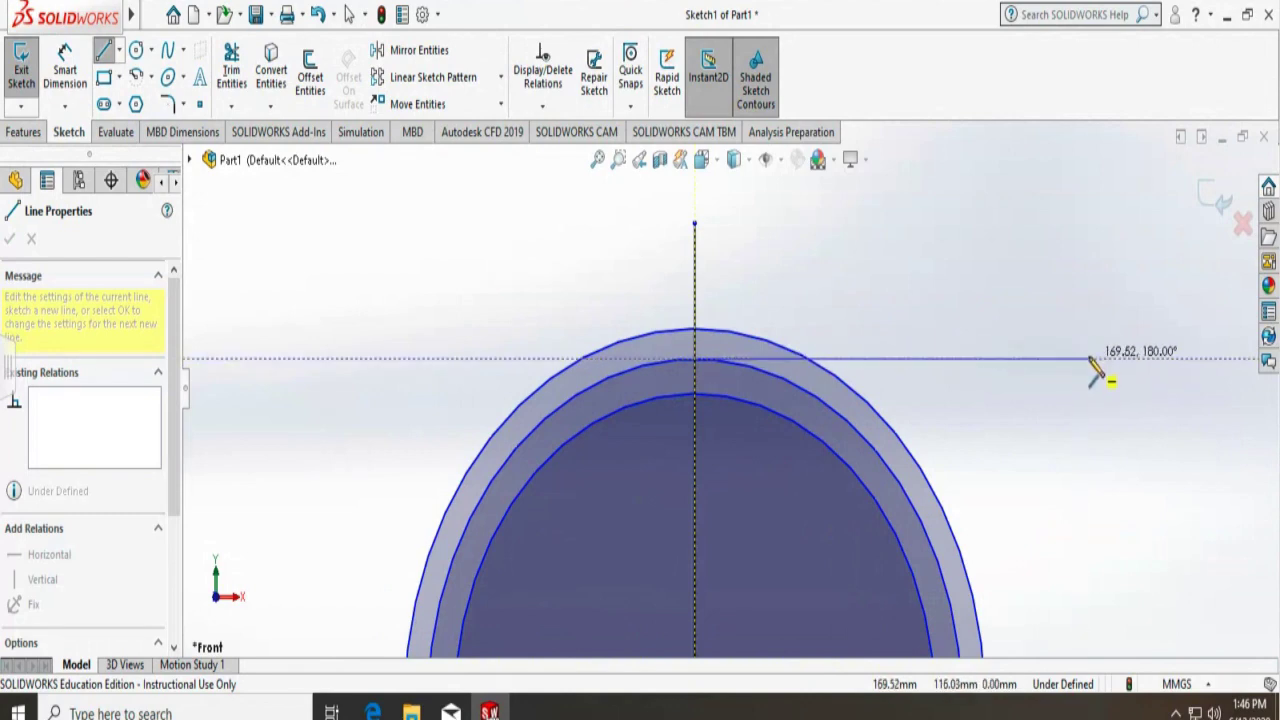
{"action": "left_click", "coordinate": [1089, 359]}
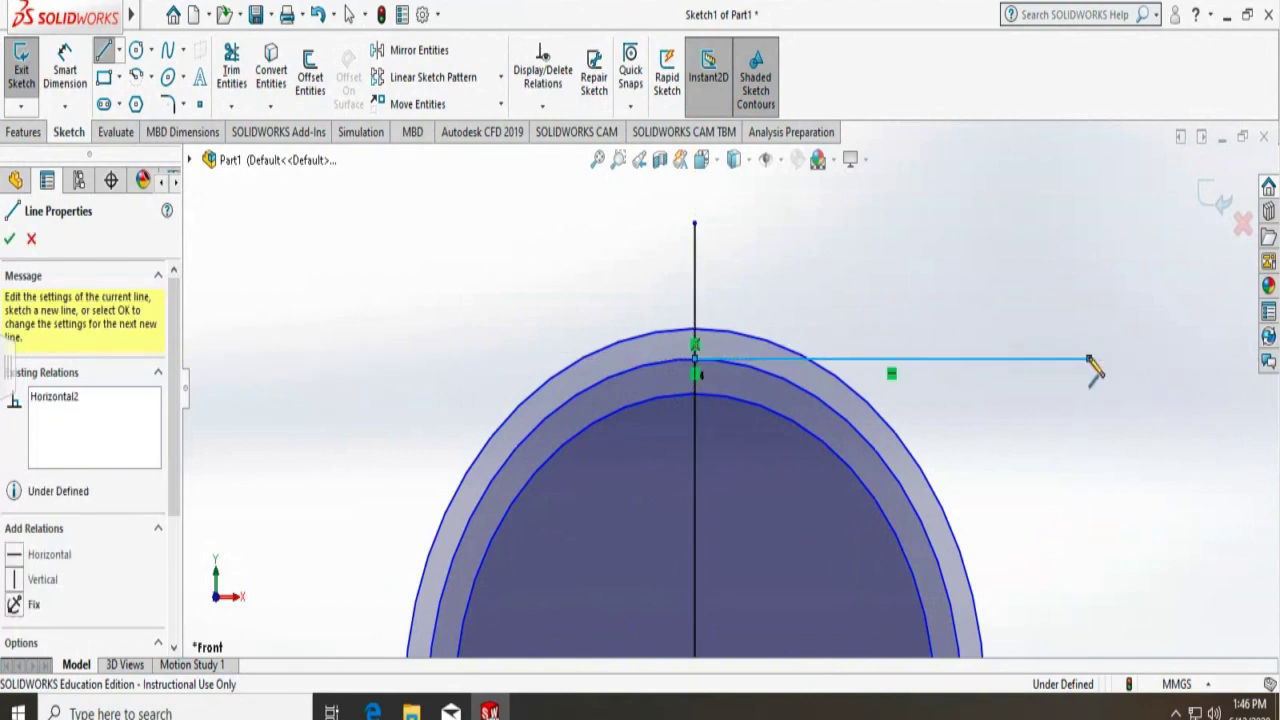
{"action": "key", "text": "Escape"}
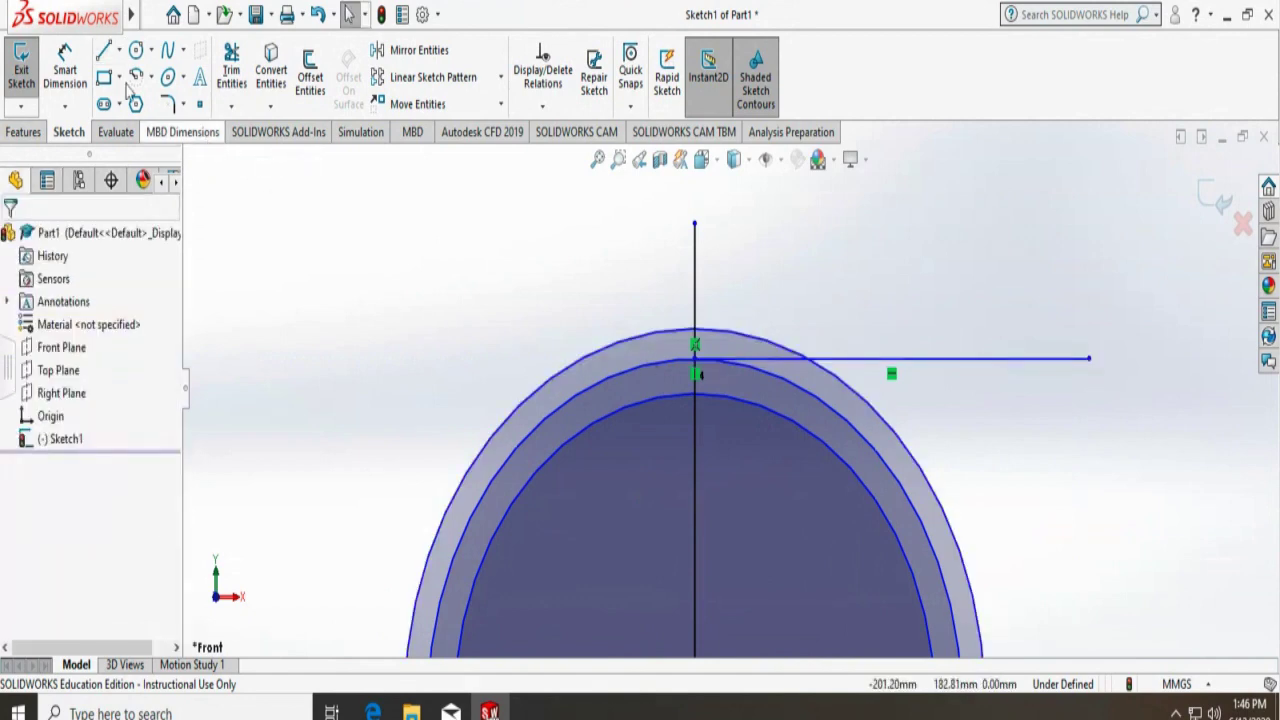
Sketch a slanted line about 75 mm long, up and to the right, from the horizontal line's start on the 115 mm radius circle
{"action": "left_click", "coordinate": [103, 50]}
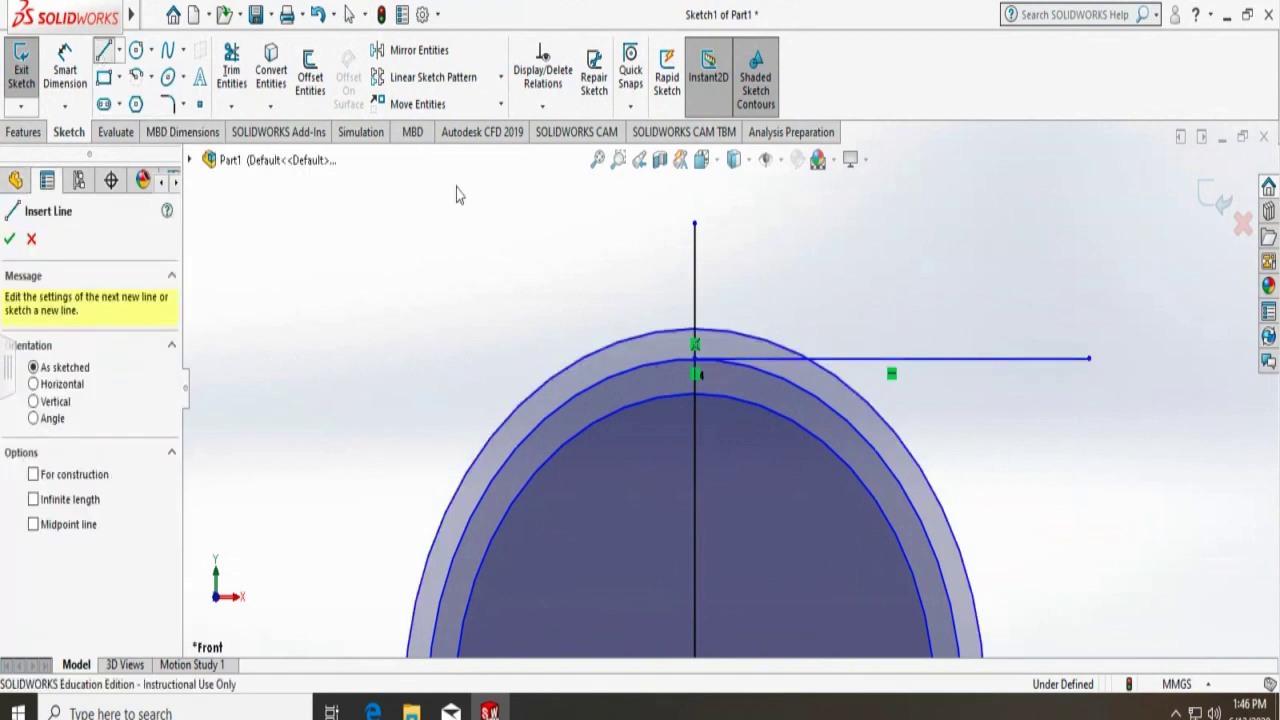
{"action": "left_click", "coordinate": [697, 358]}
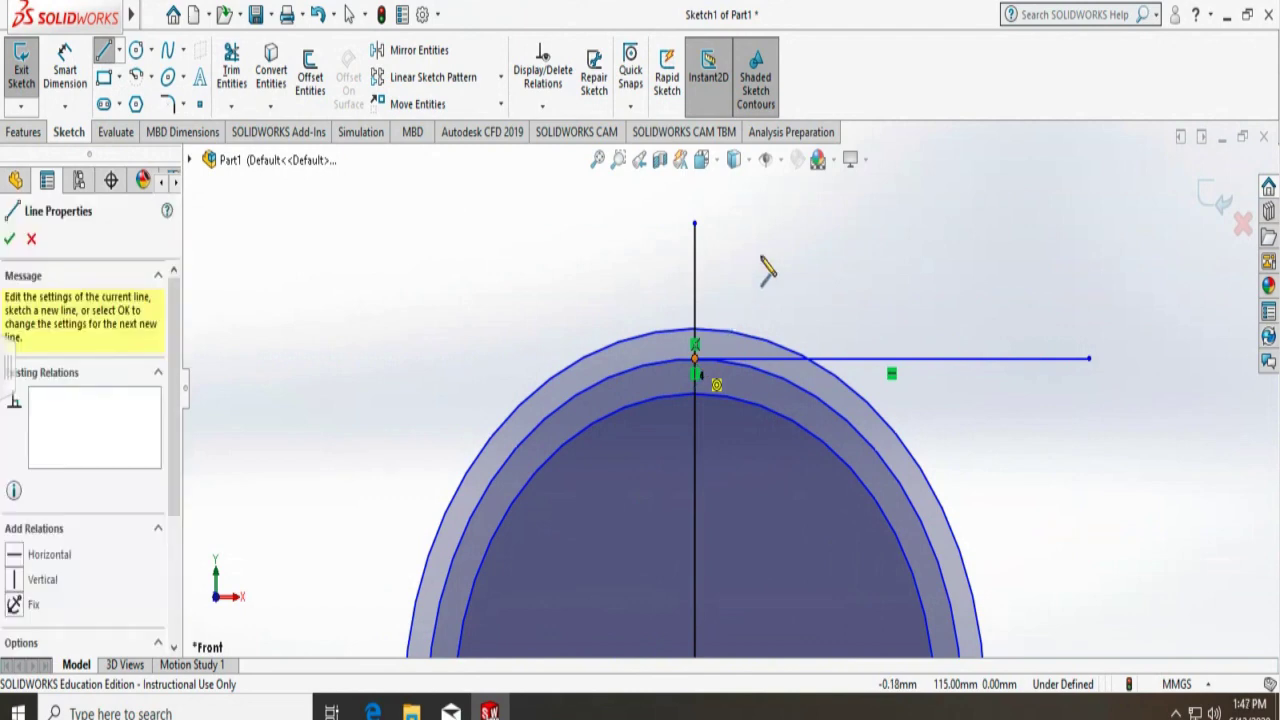
{"action": "left_click", "coordinate": [834, 225]}
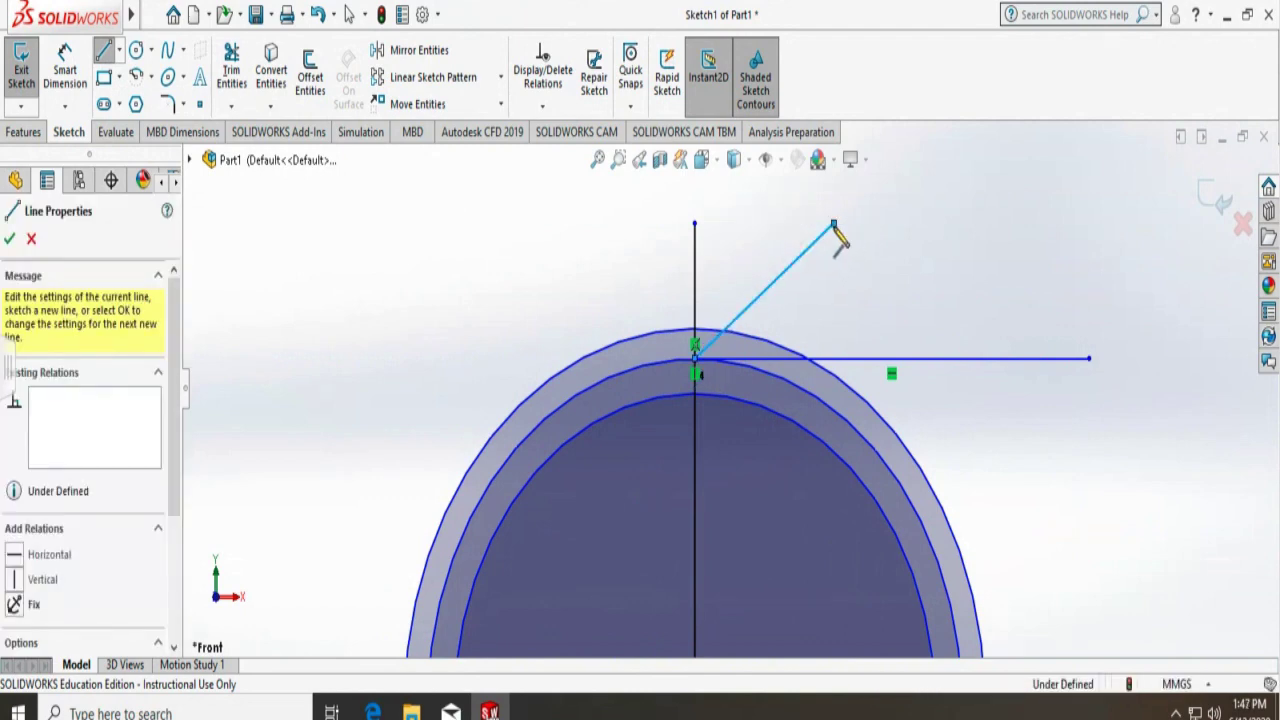
{"action": "key", "text": "Escape"}
Set the short slanted line's angle to 20° above the horizontal line
{"action": "left_click", "coordinate": [797, 275]}
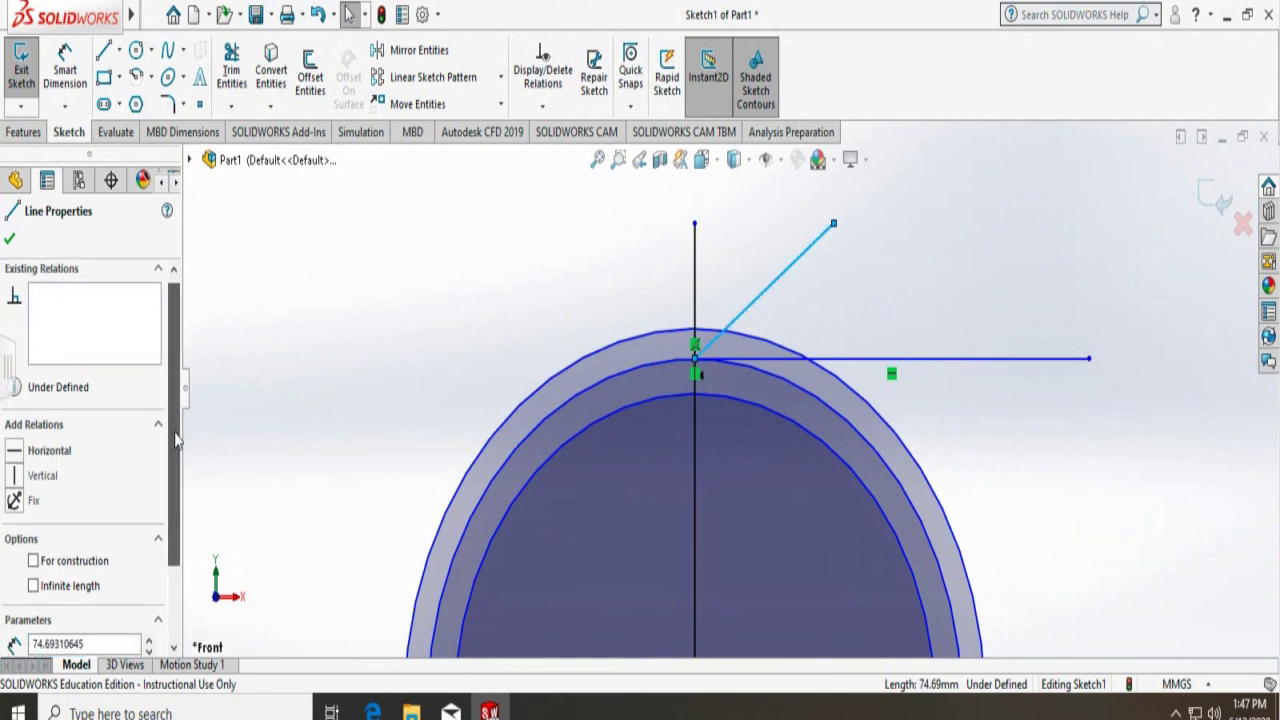
{"action": "scroll", "coordinate": [90, 480], "scroll_direction": "down", "scroll_amount": 2}
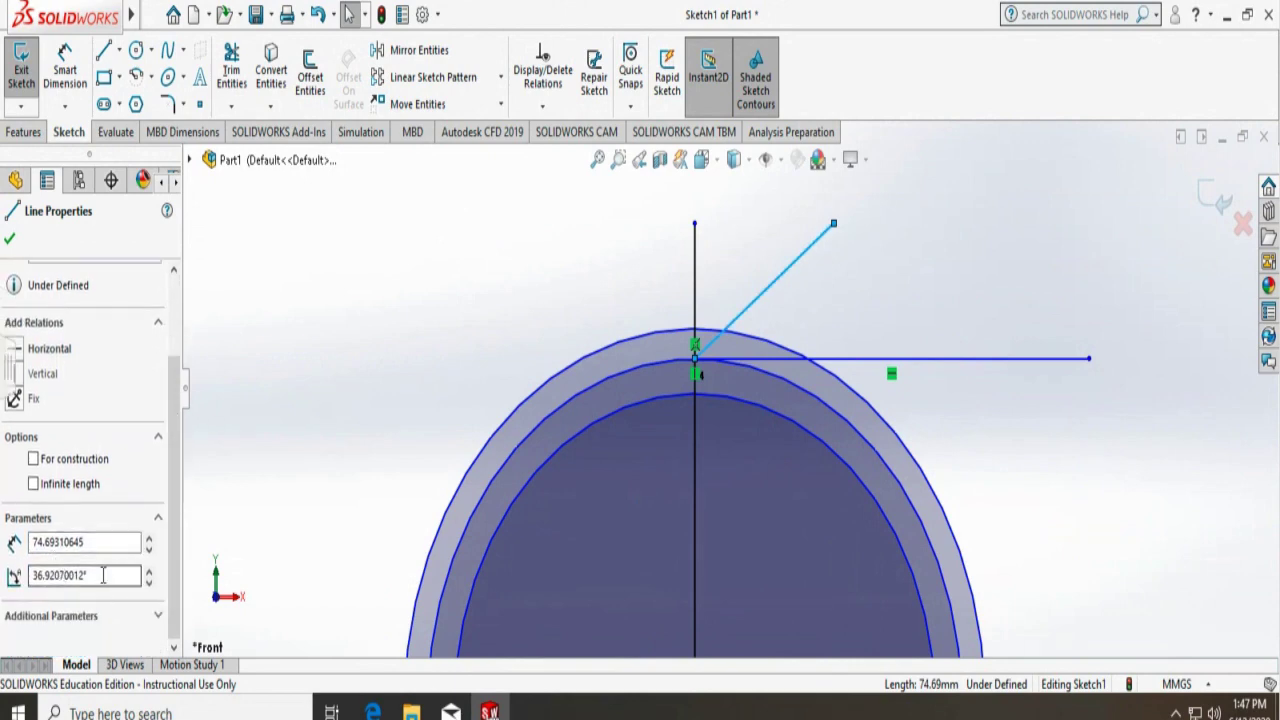
{"action": "left_click_drag", "start_coordinate": [98, 576], "coordinate": [15, 570]}
{"action": "type", "text": "20"}
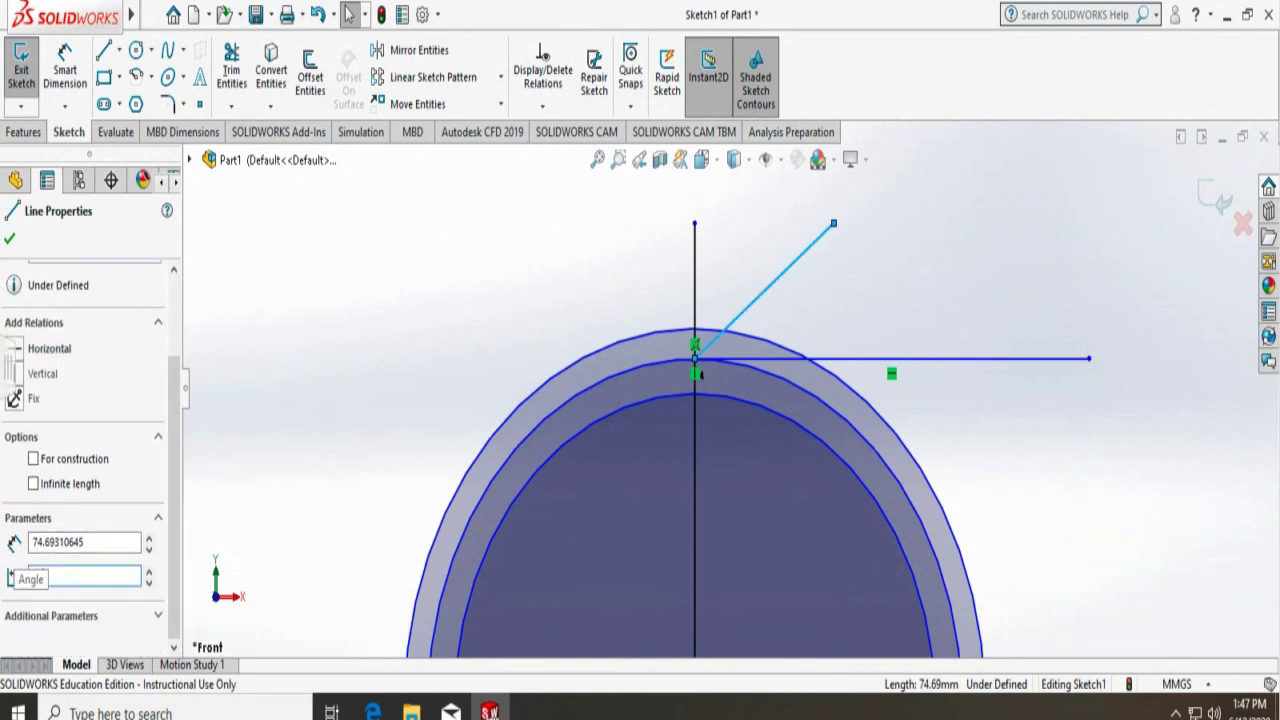
{"action": "key", "text": "Return"}
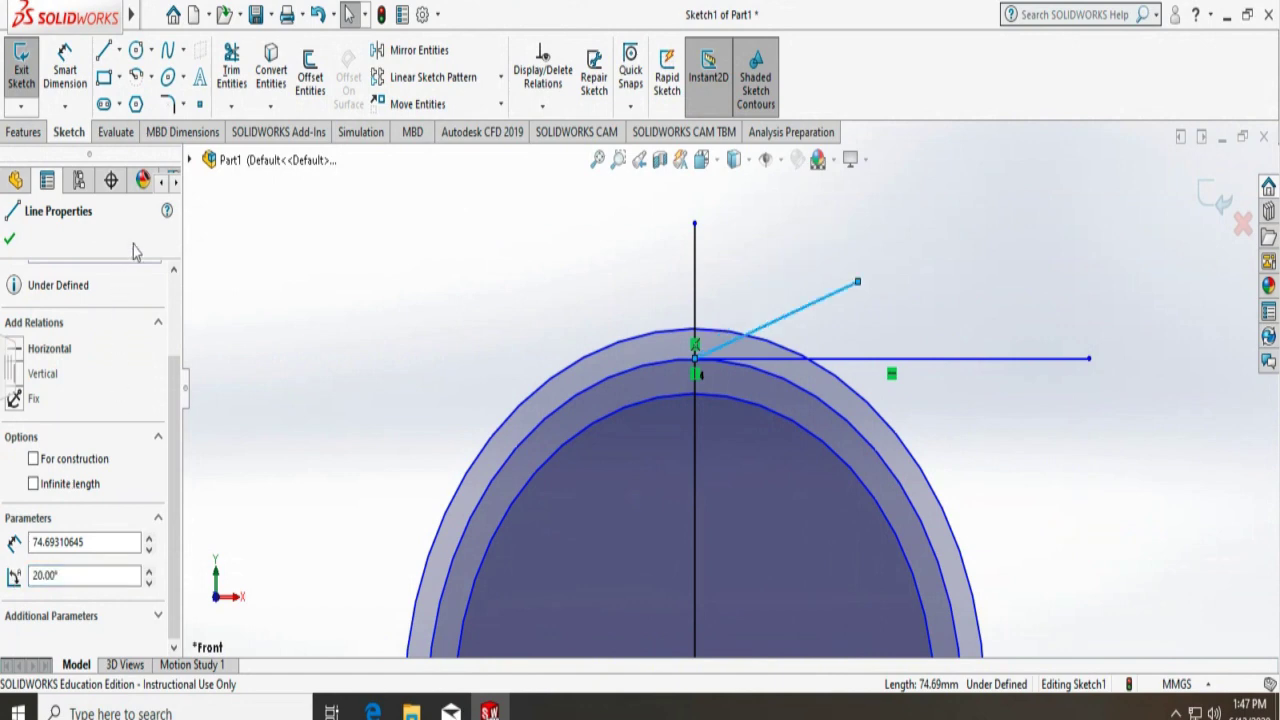
{"action": "left_click", "coordinate": [9, 240]}
{"action": "left_click", "coordinate": [476, 330]}
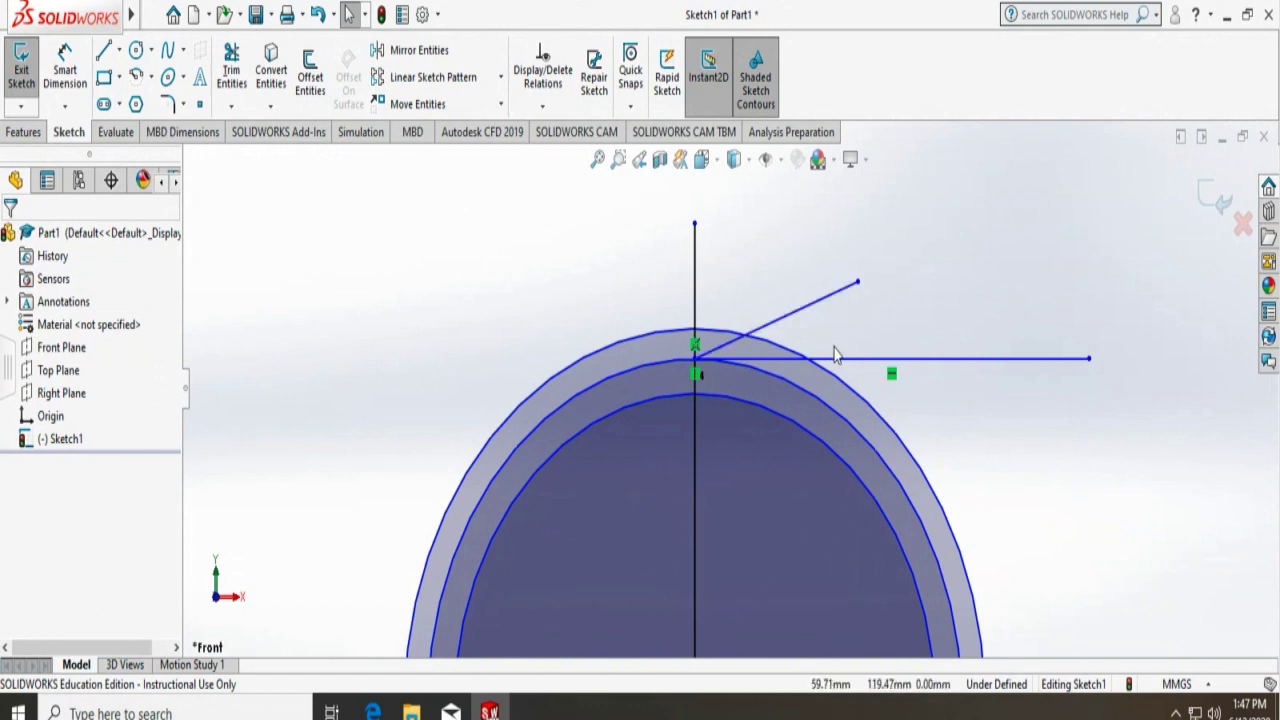
Sketch a line about 158 mm long from the origin, up and to the left, crossing all three circles
{"action": "key", "text": "f"}
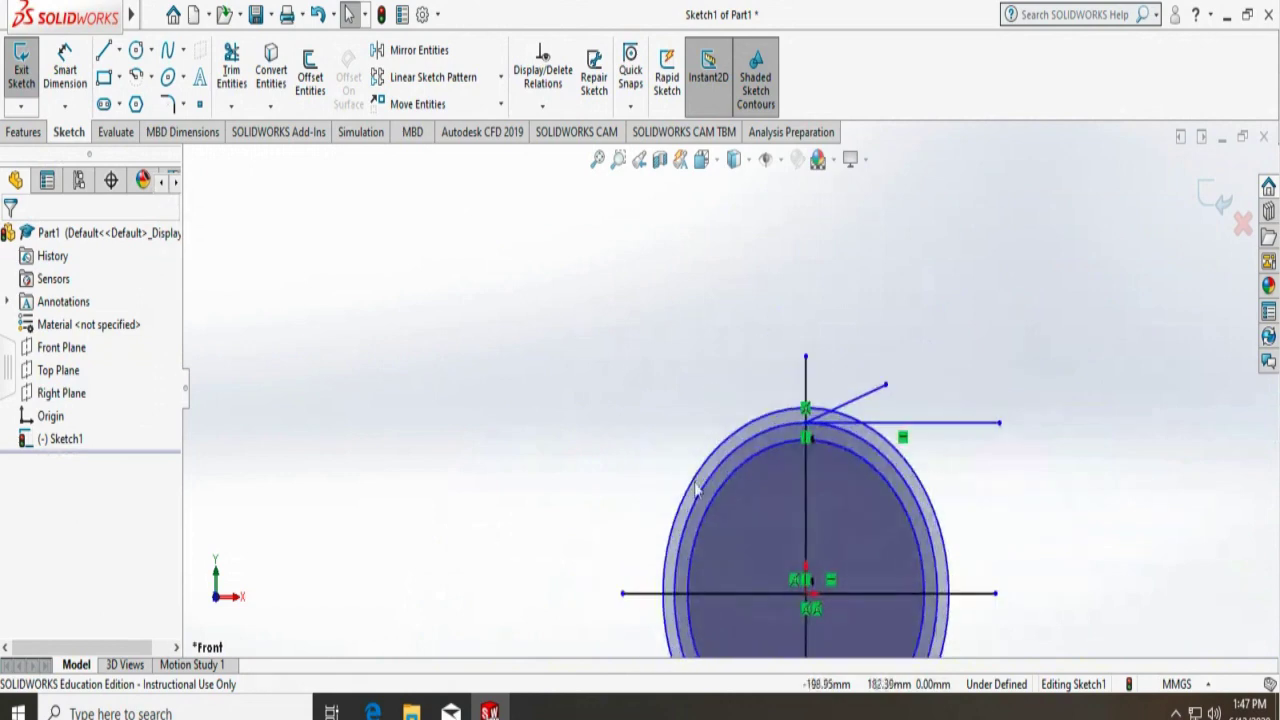
{"action": "scroll", "coordinate": [856, 630], "scroll_direction": "down", "scroll_amount": 3}
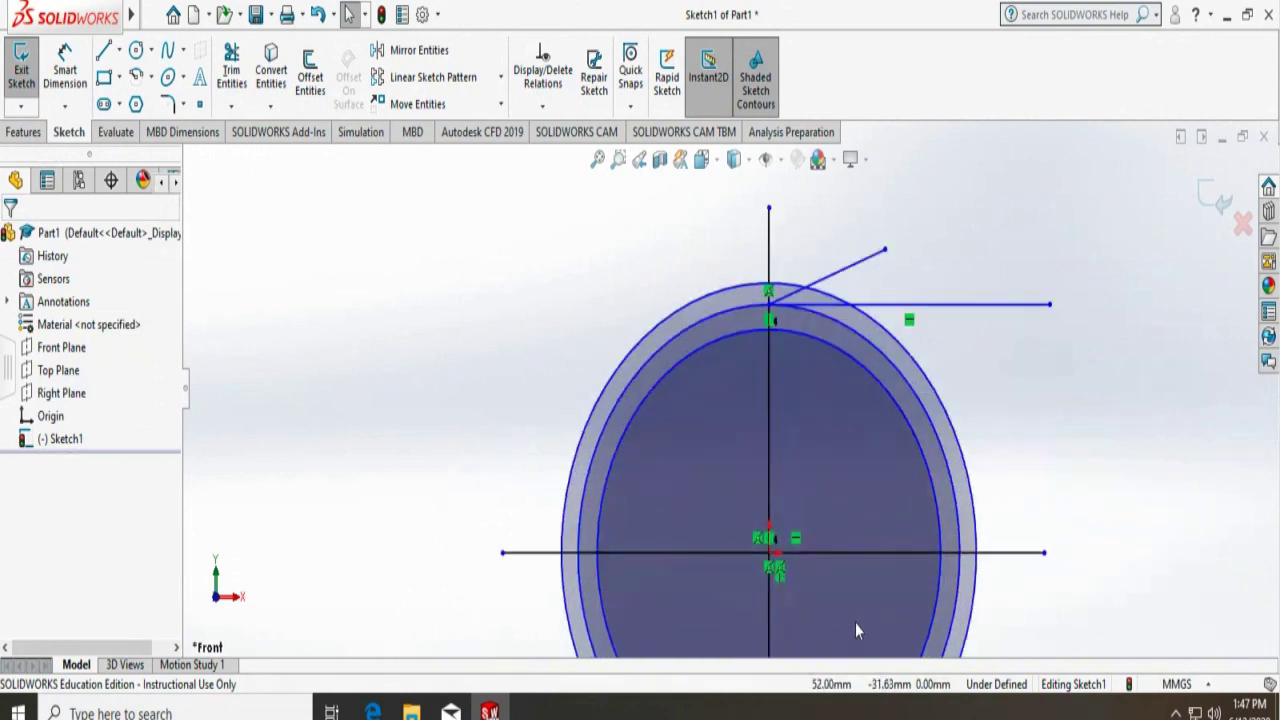
{"action": "left_click", "coordinate": [106, 50]}
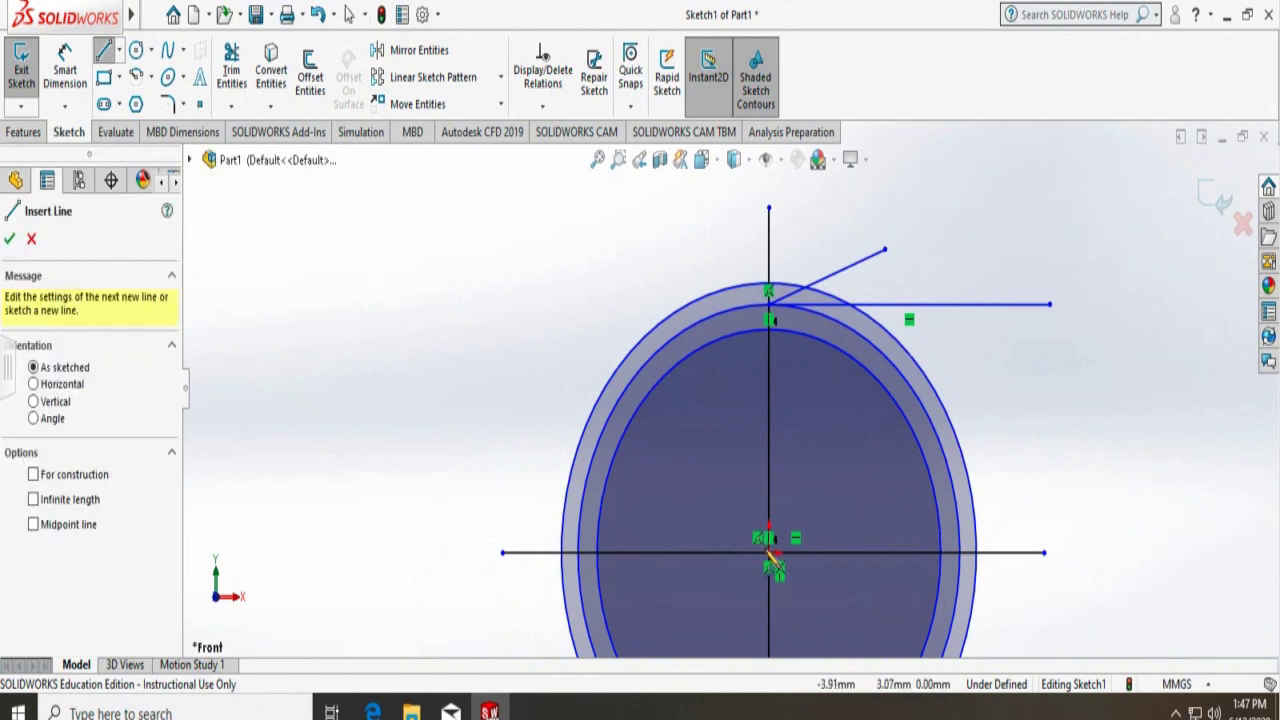
{"action": "left_click", "coordinate": [770, 556]}
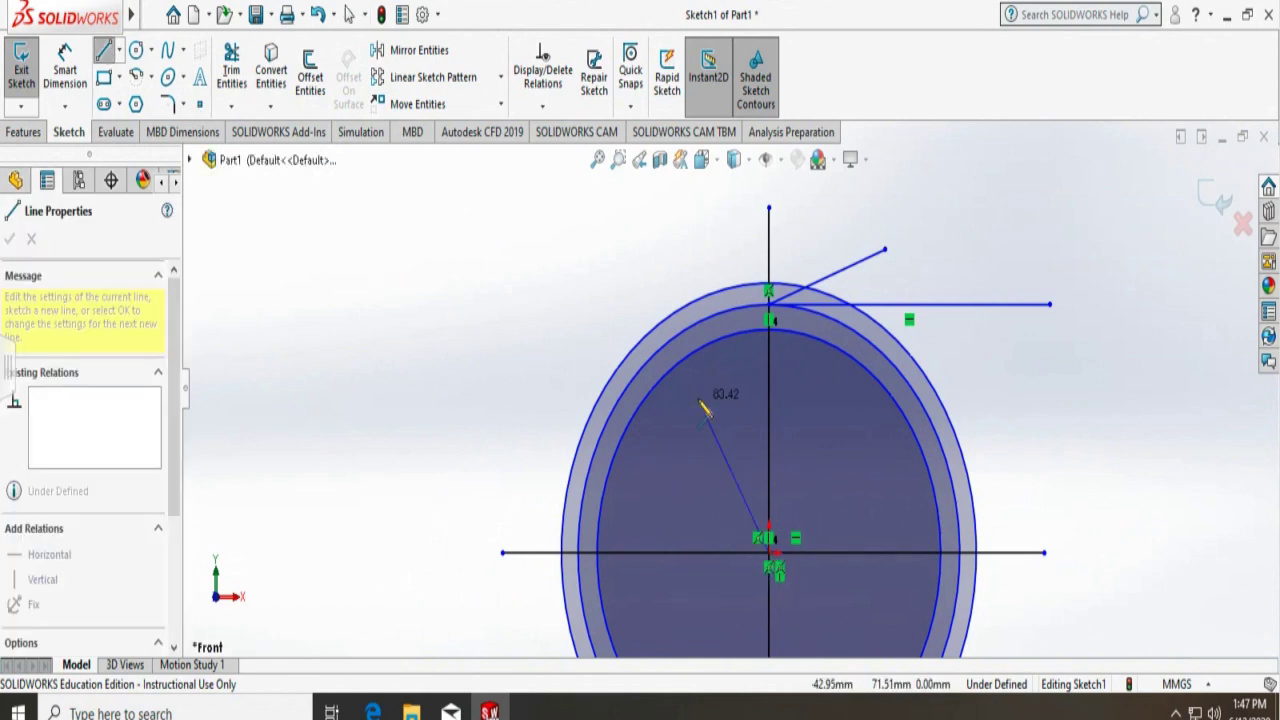
{"action": "left_click", "coordinate": [642, 257]}
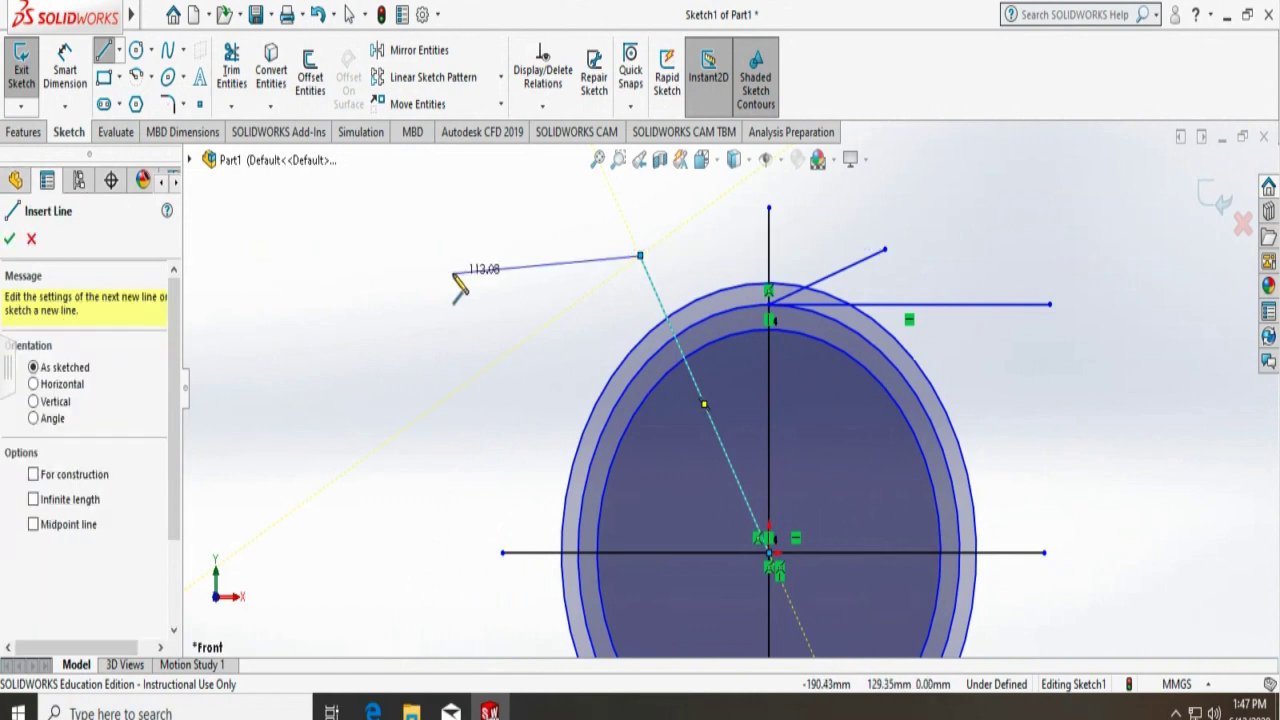
{"action": "key", "text": "Escape"}
{"action": "key", "text": "Escape"}
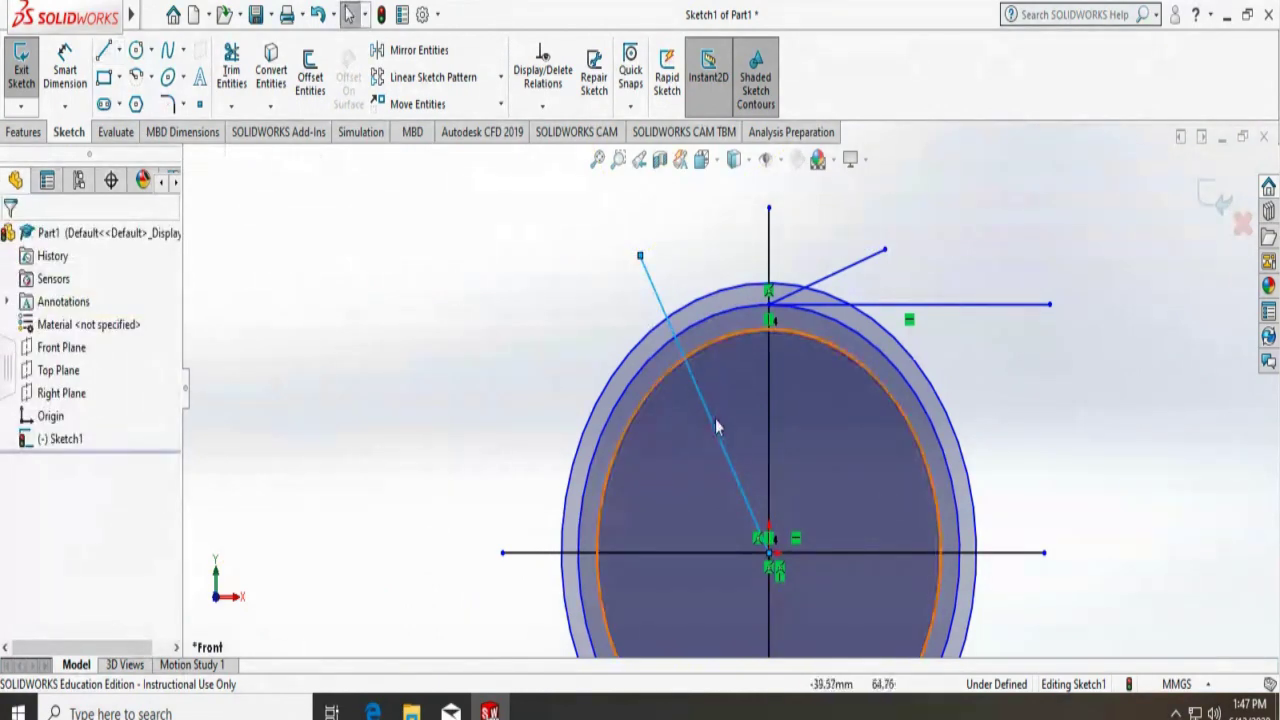
{"action": "left_click", "coordinate": [500, 376]}
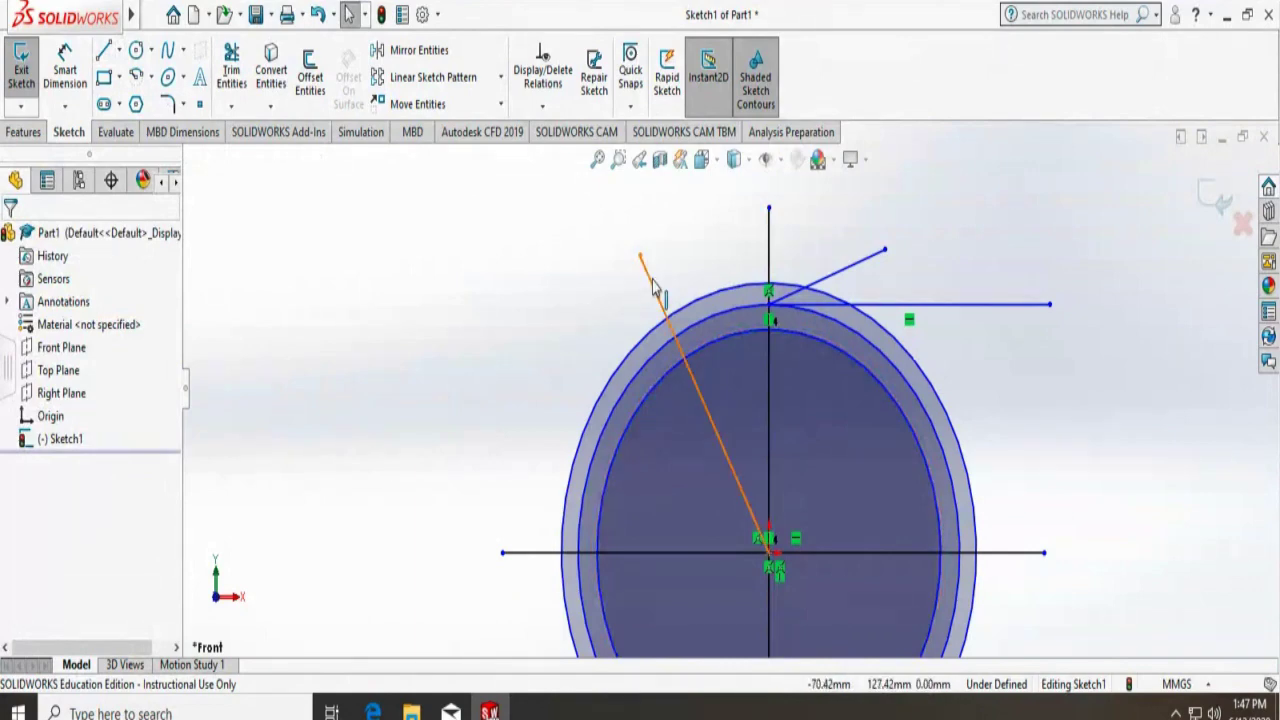
Set the angle of the slanted line from the origin to 110°
{"action": "left_click", "coordinate": [652, 290]}
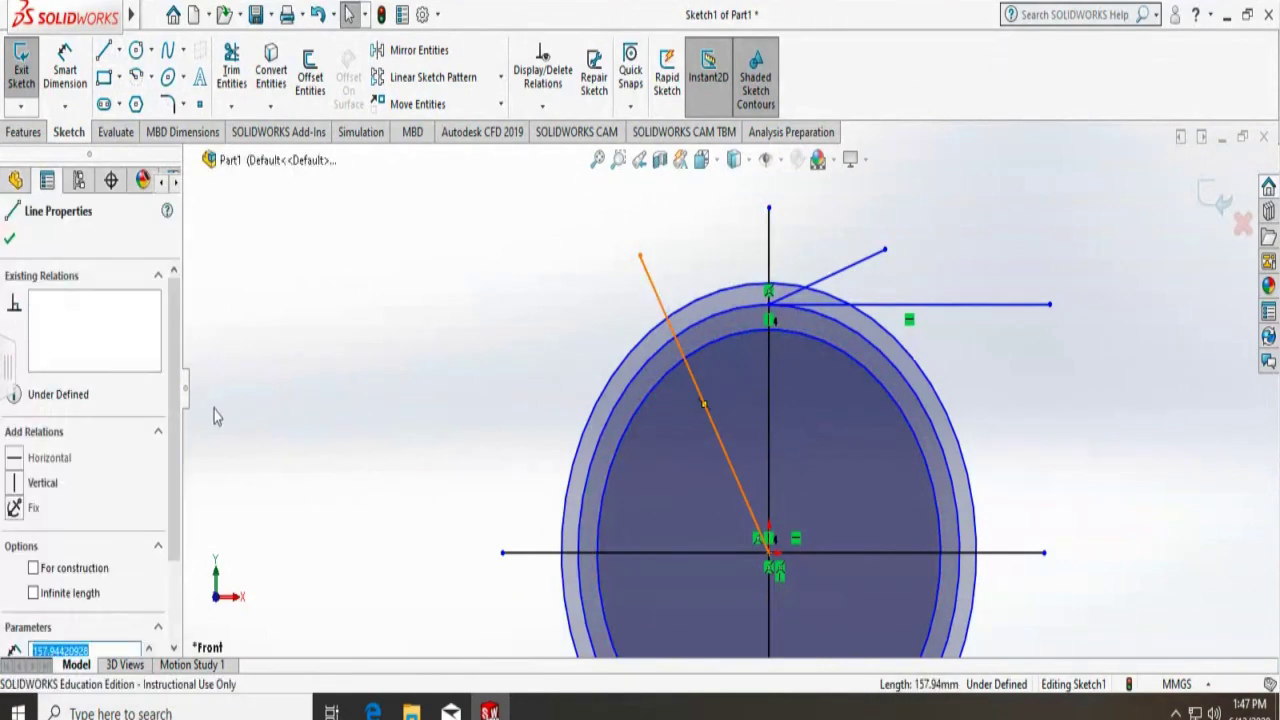
{"action": "scroll", "coordinate": [95, 500], "scroll_direction": "down", "scroll_amount": 3}
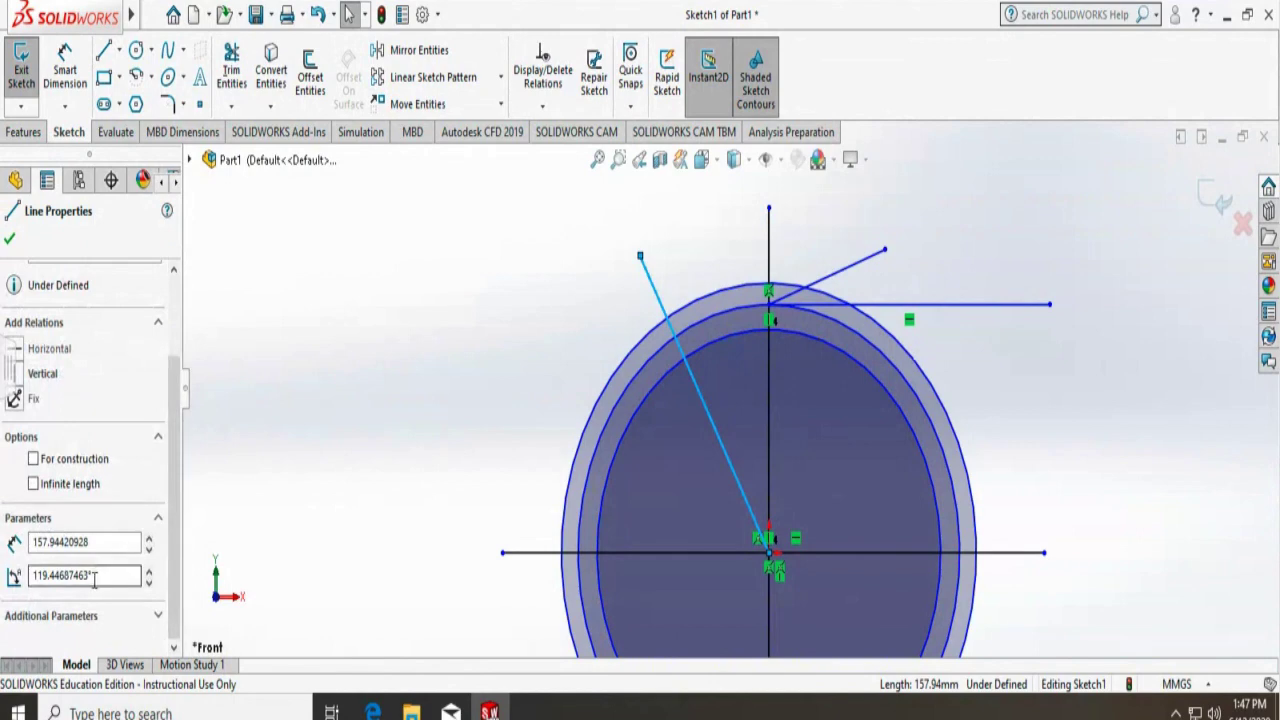
{"action": "left_click_drag", "start_coordinate": [87, 577], "coordinate": [32, 579]}
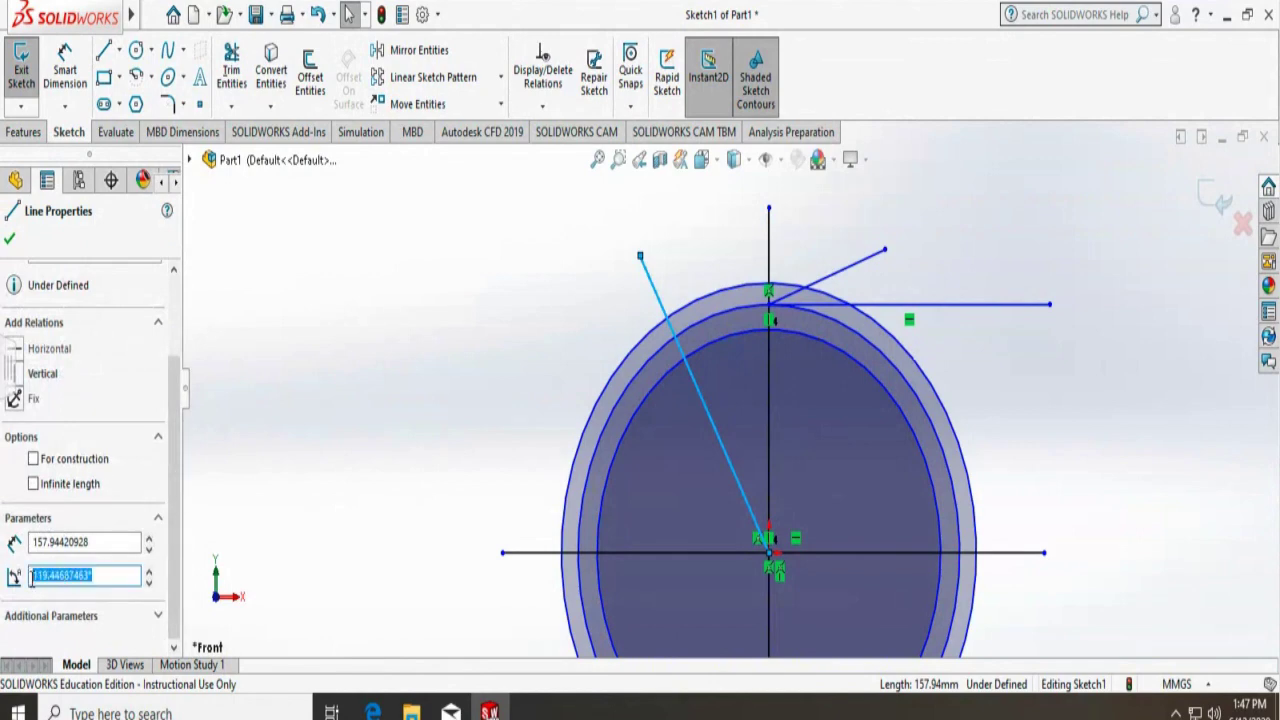
{"action": "type", "text": "110.00"}
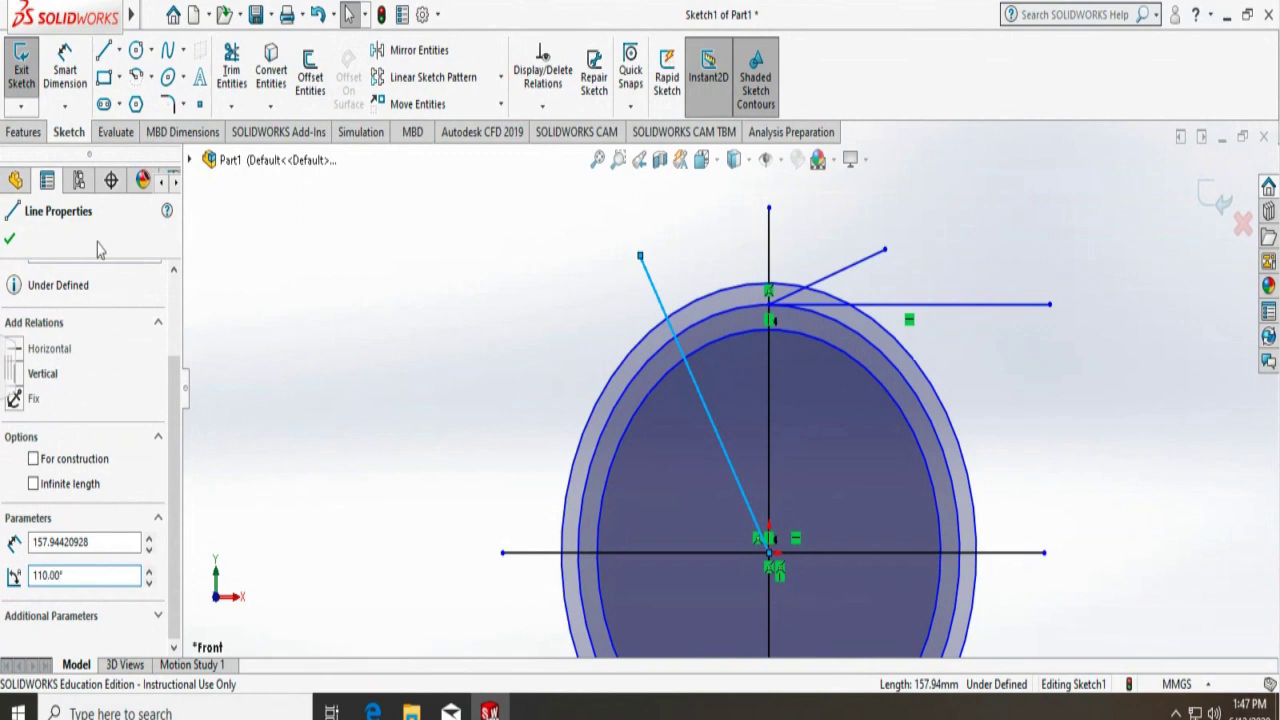
{"action": "key", "text": "Return"}
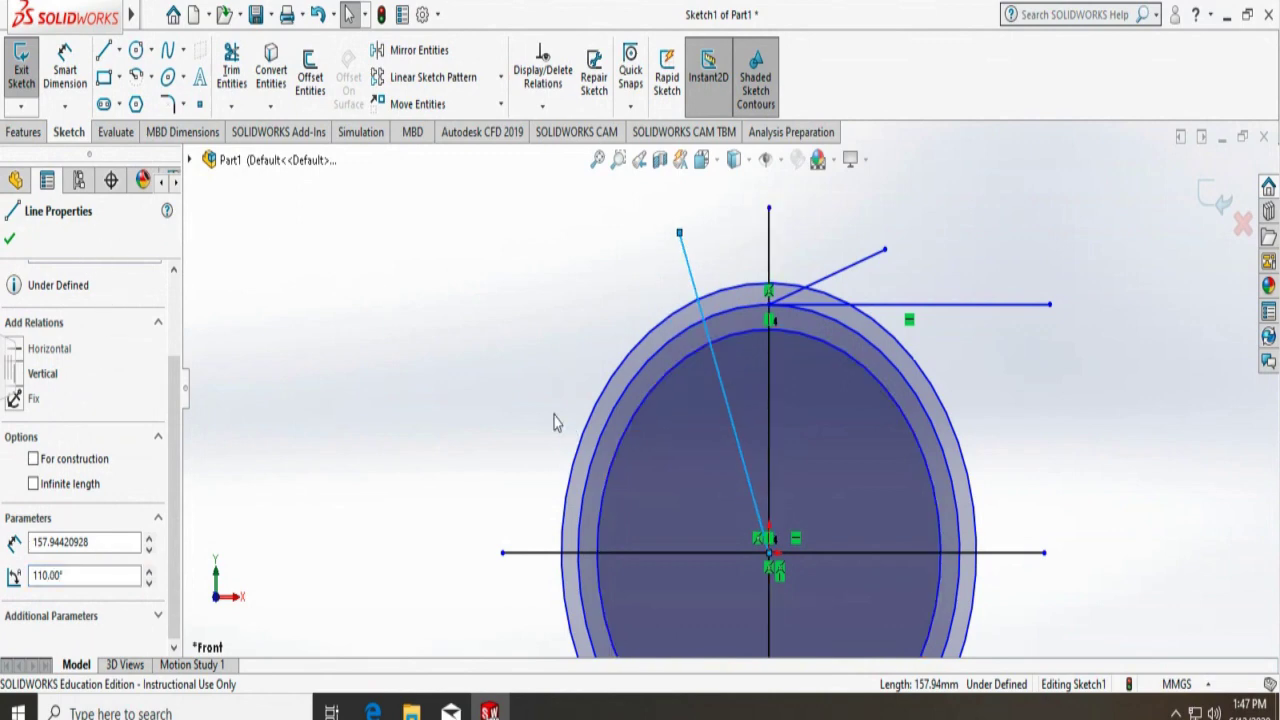
{"action": "left_click", "coordinate": [10, 240]}
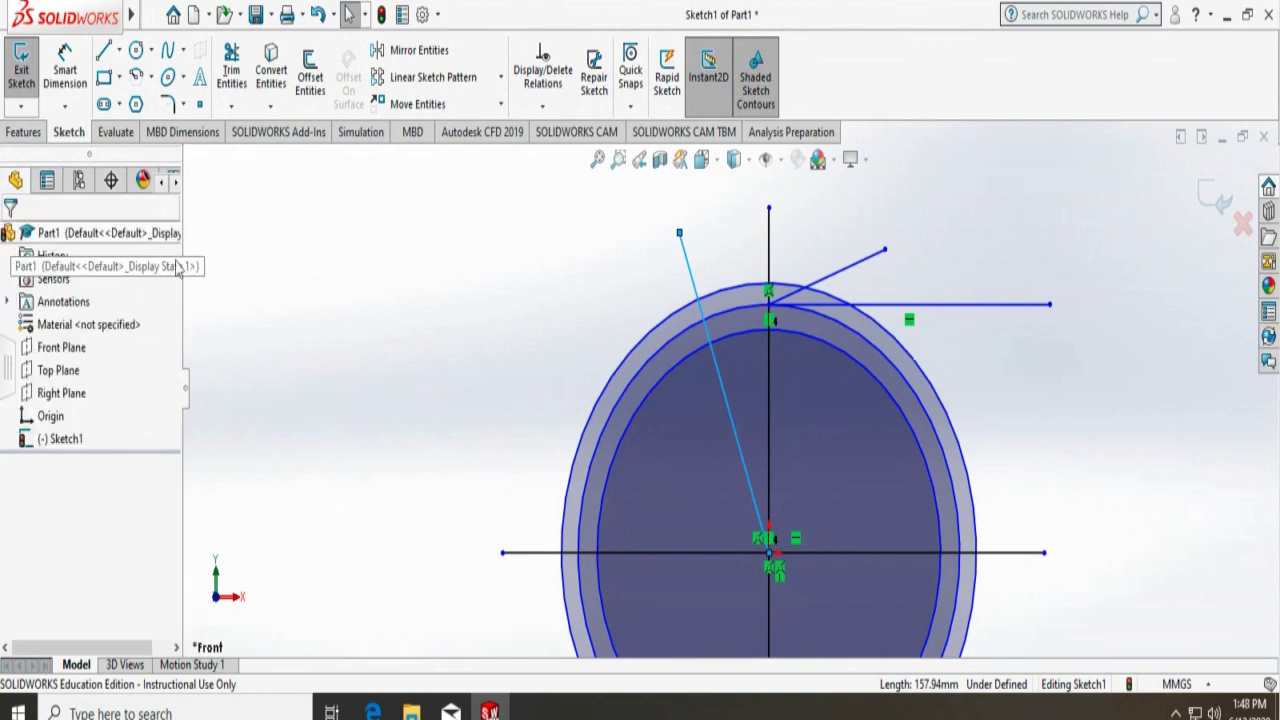
Extend the 20° line down and to the left until it meets the 110° line from the origin
{"action": "left_click", "coordinate": [857, 270]}
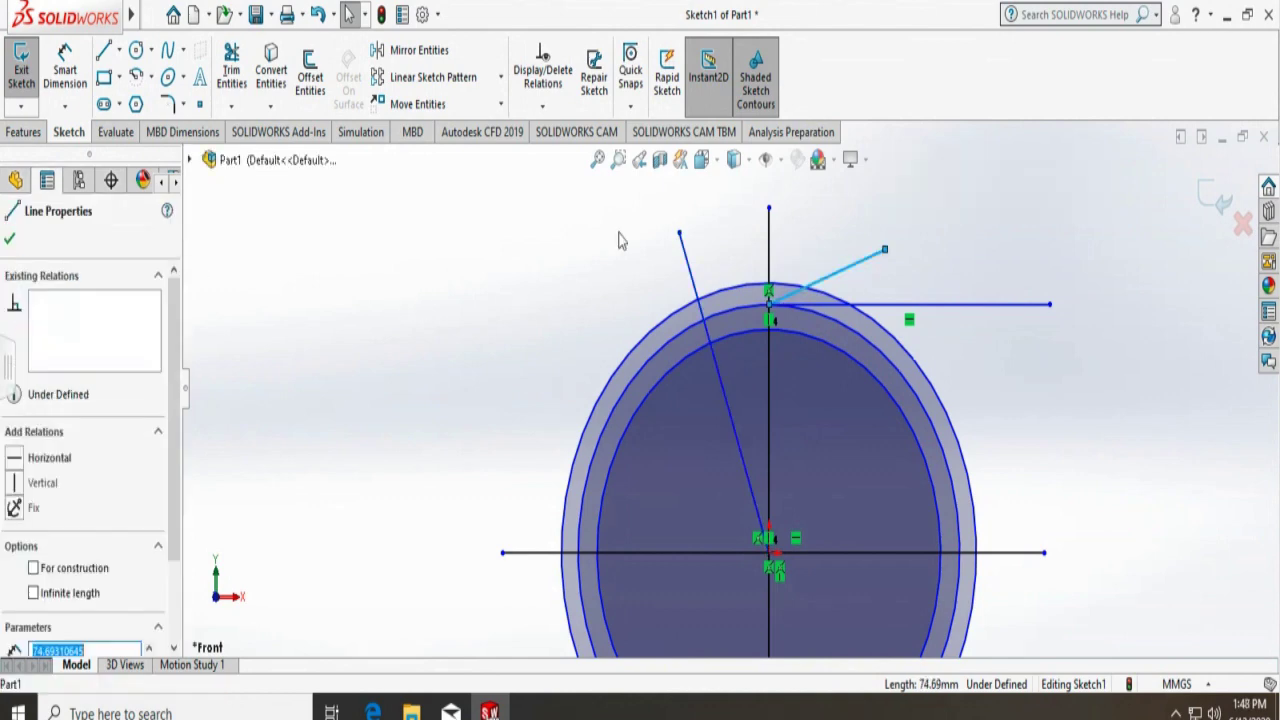
{"action": "left_click", "coordinate": [232, 107]}
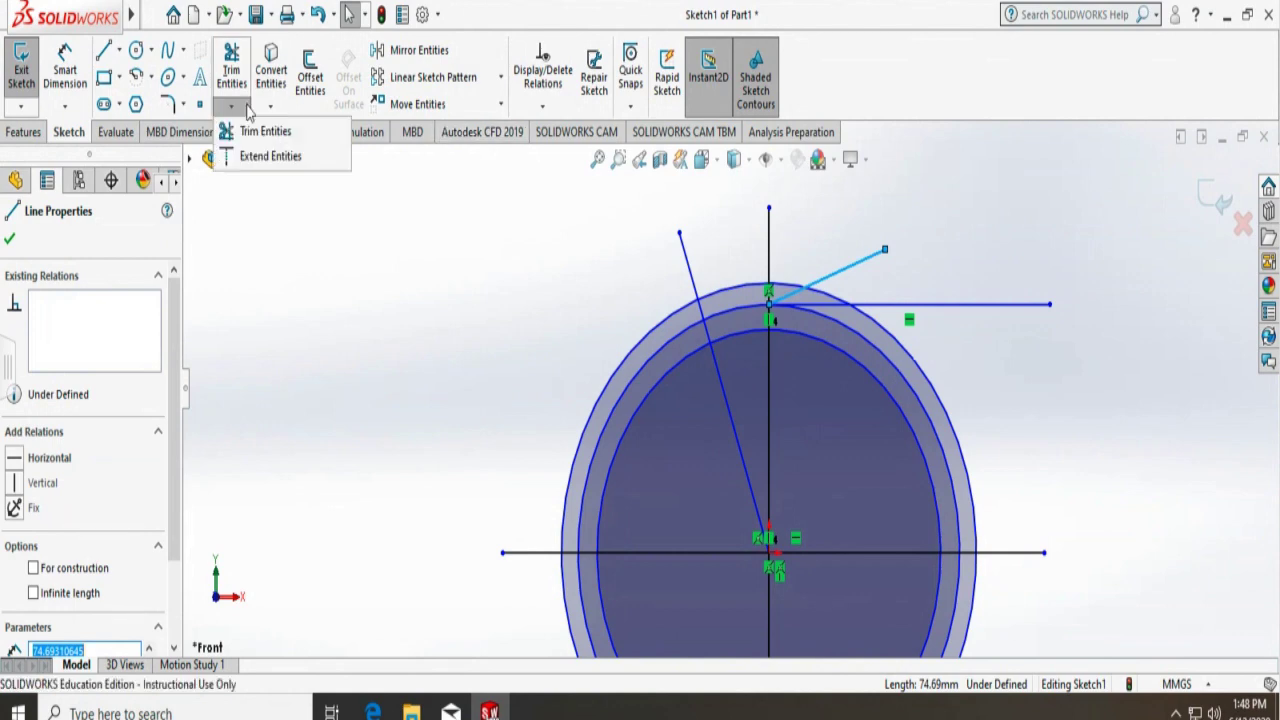
{"action": "left_click", "coordinate": [262, 157]}
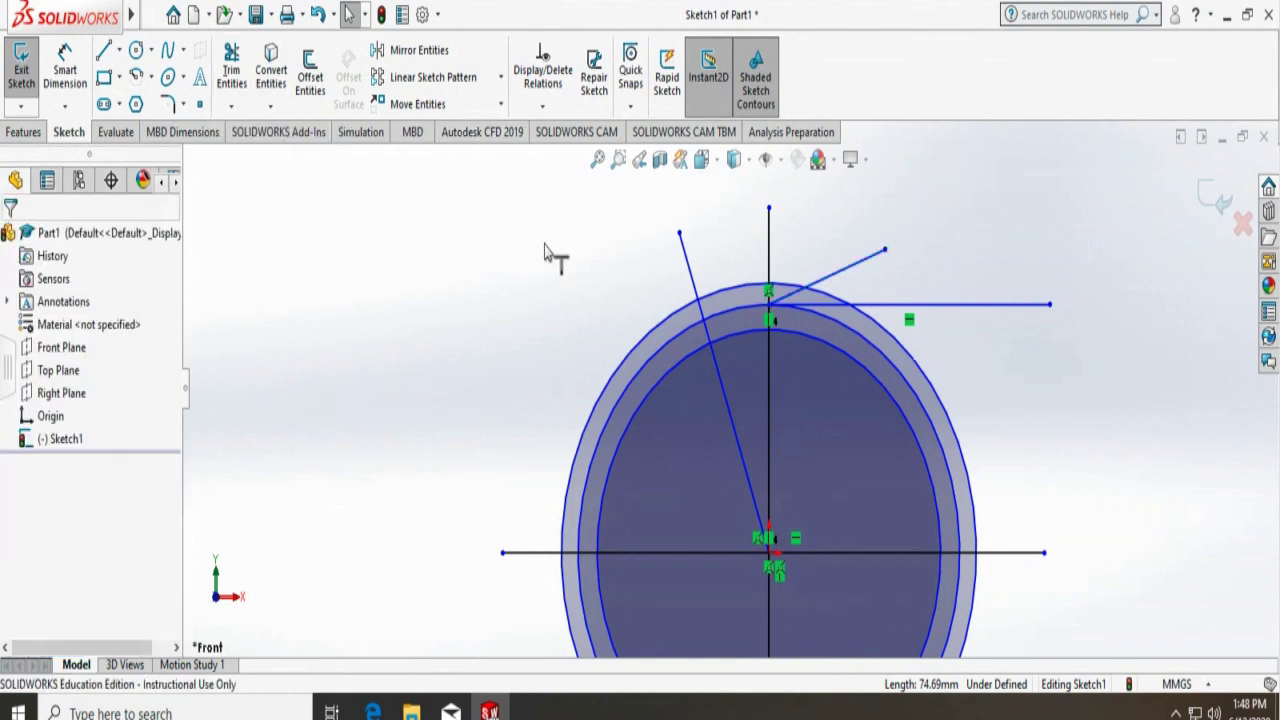
{"action": "left_click", "coordinate": [783, 306]}
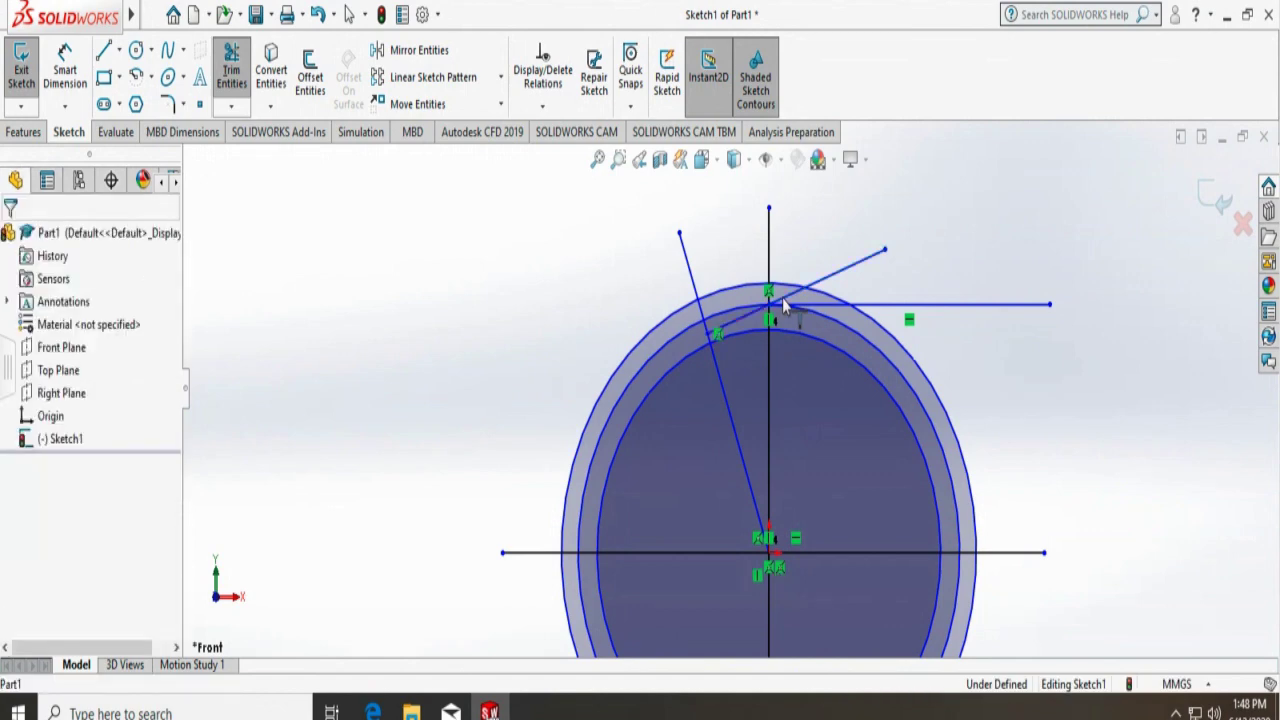
{"action": "key", "text": "Escape"}
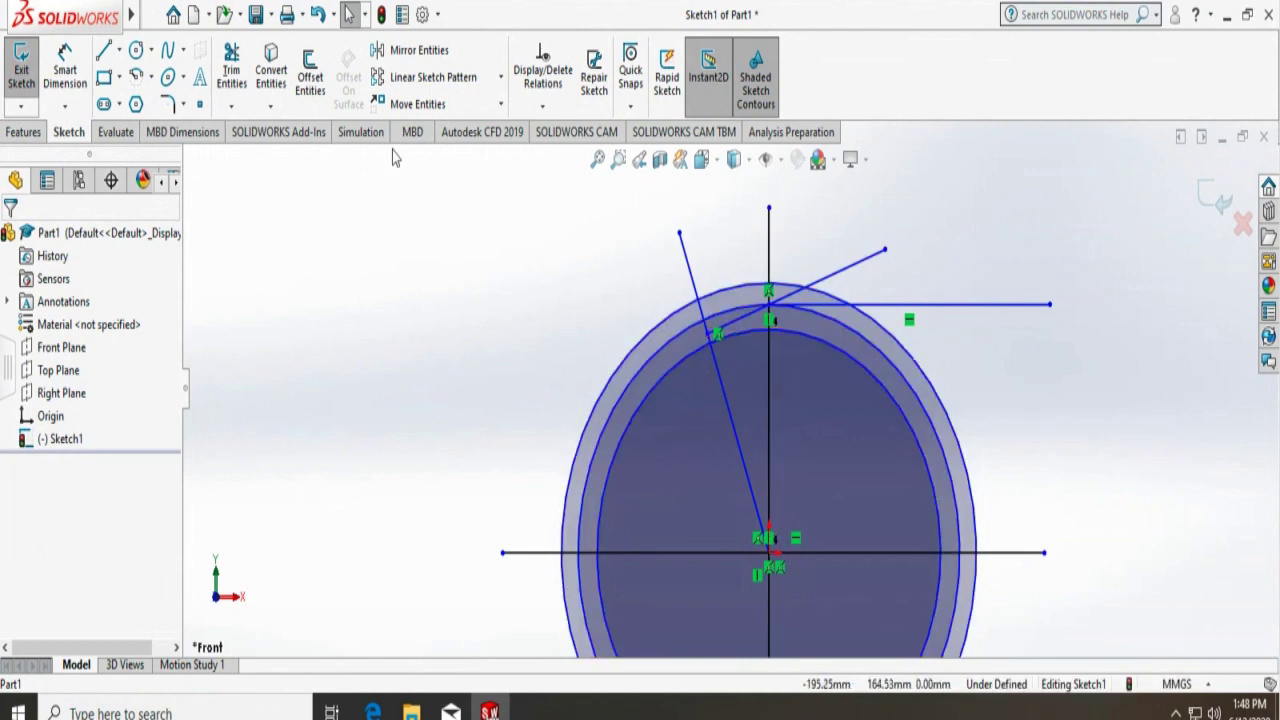
Sketch a circle centred on the origin, passing through the intersection of the 20° and 110° lines
{"action": "left_click", "coordinate": [137, 54]}
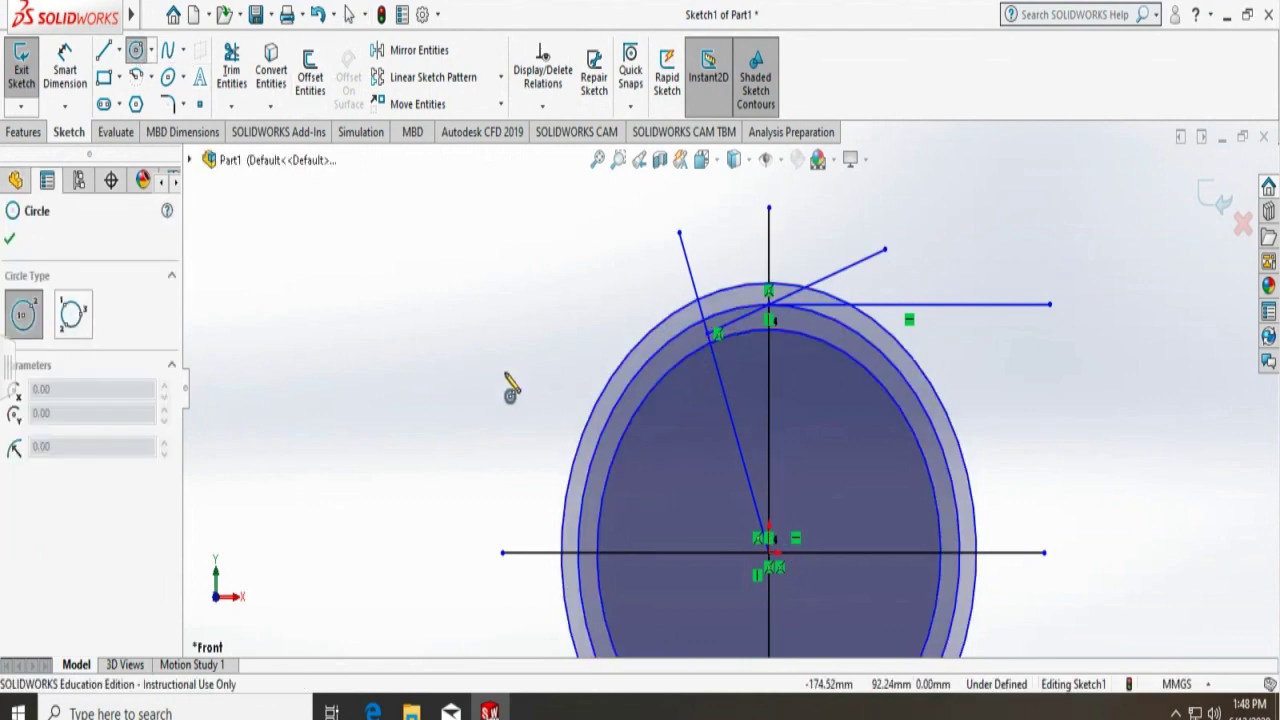
{"action": "left_click", "coordinate": [769, 553]}
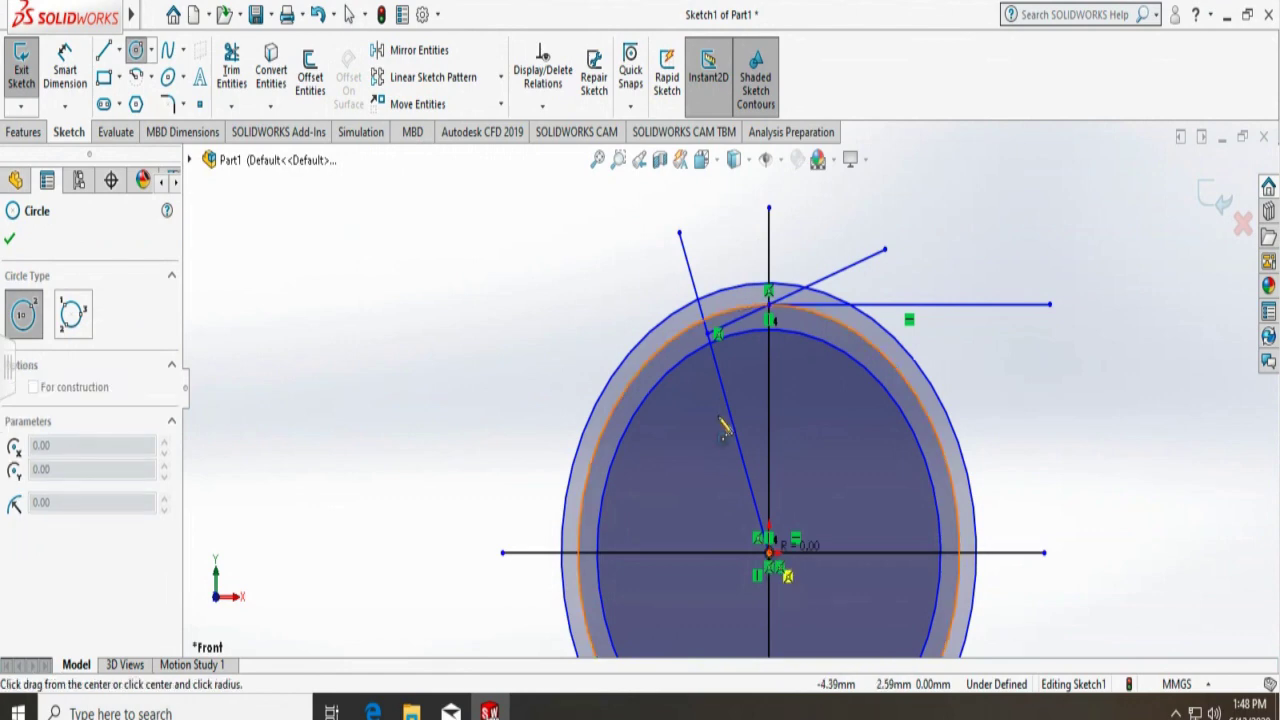
{"action": "left_click", "coordinate": [708, 334]}
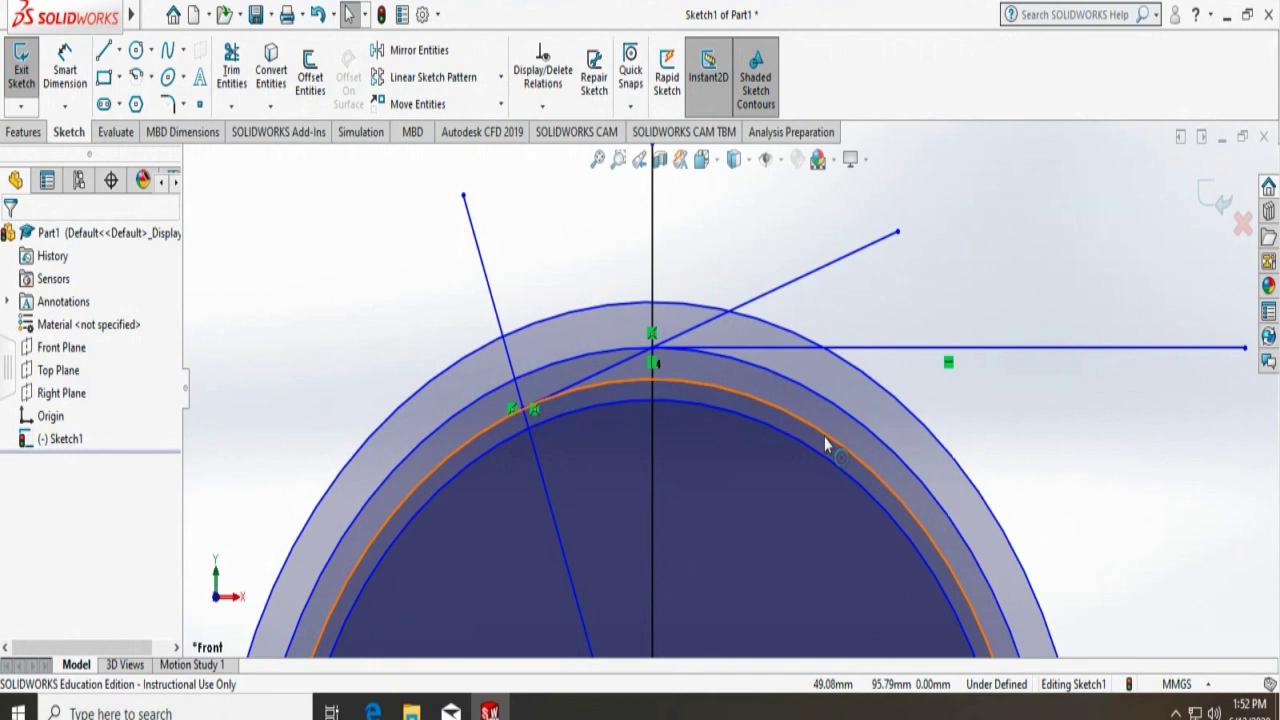
Delete the 20° slanted line from the sketch
{"action": "left_click", "coordinate": [857, 250]}
{"action": "key", "text": "Delete"}
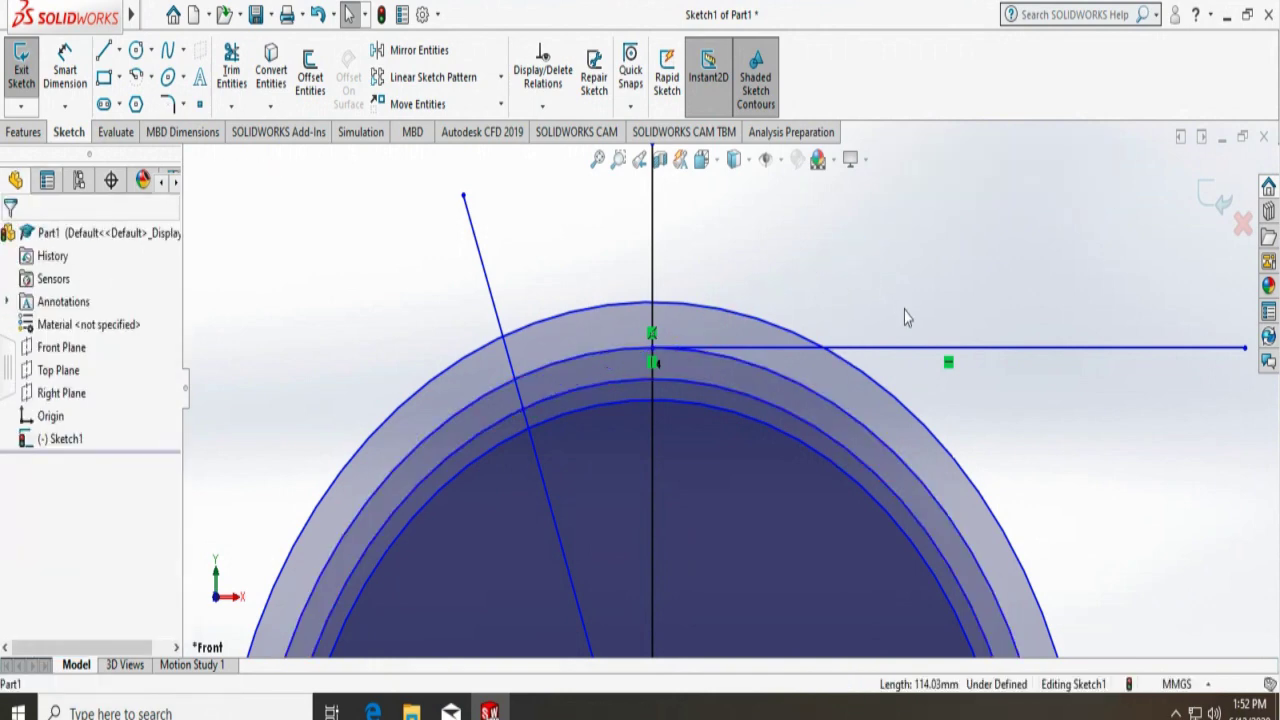
Delete the horizontal line and the remaining slanted line from the sketch
{"action": "left_click", "coordinate": [918, 350]}
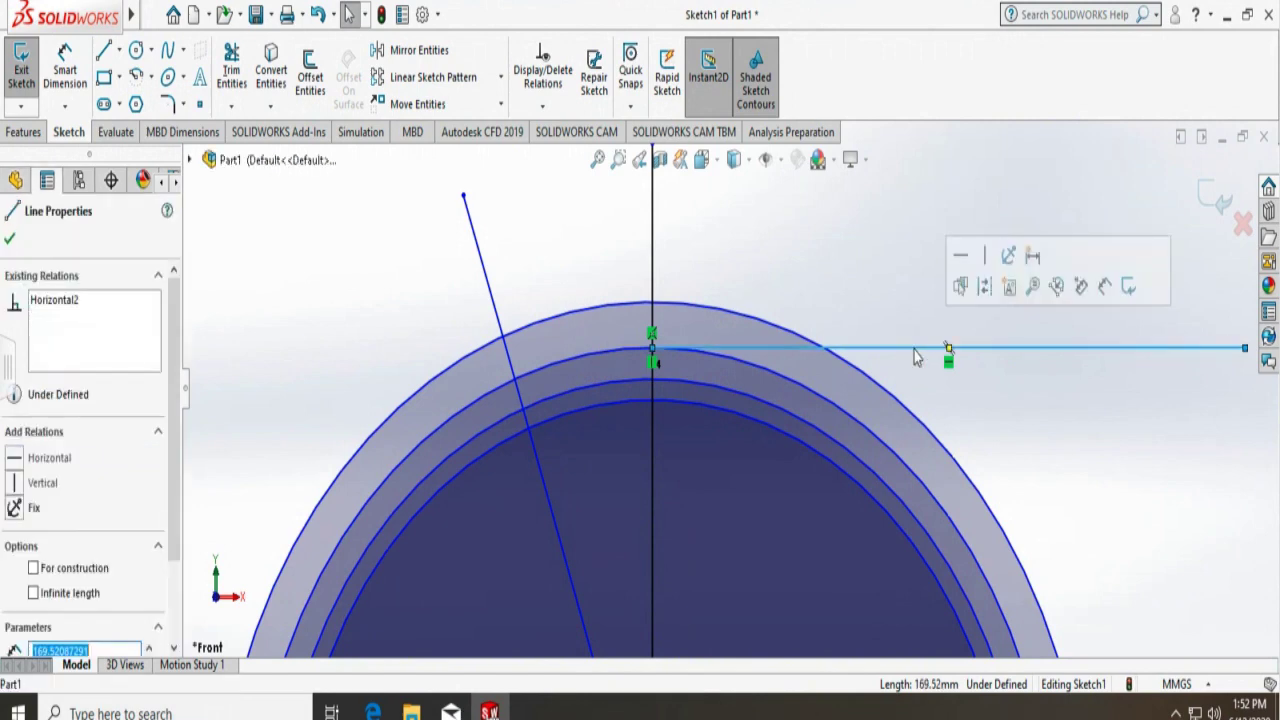
{"action": "key", "text": "Delete"}
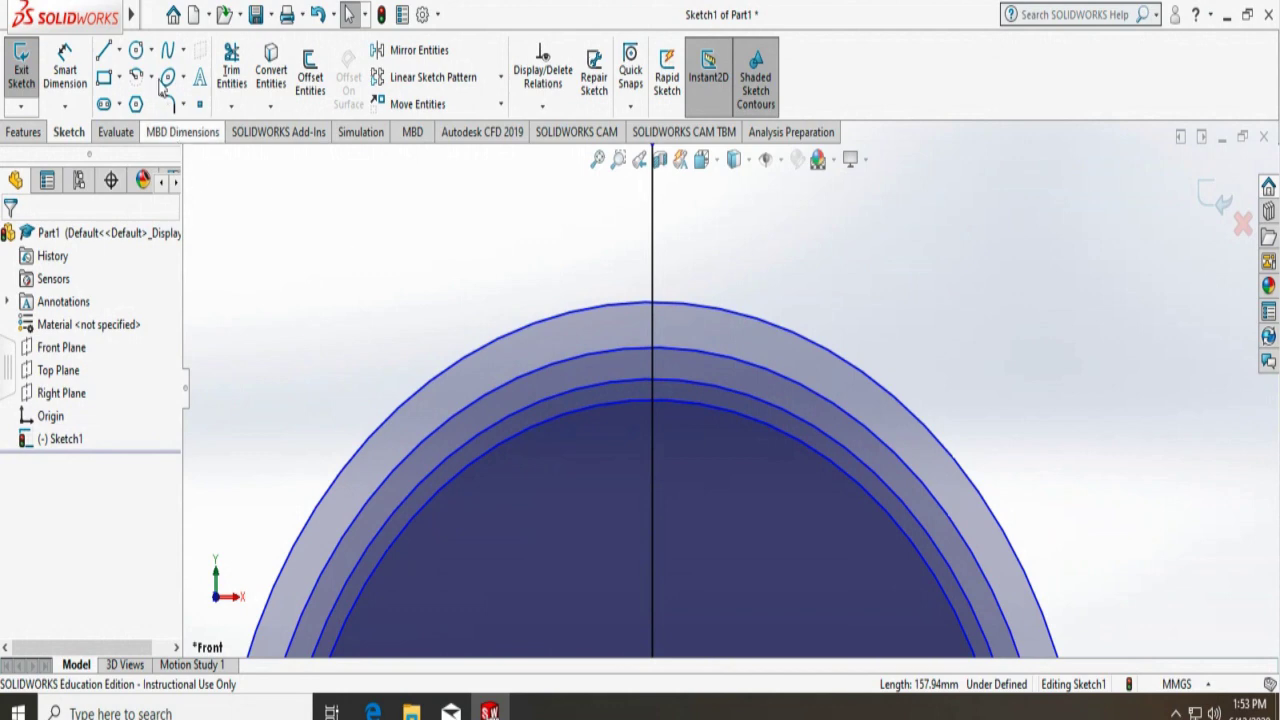
Sketch a circle of about 22.9 mm radius centred where the vertical line meets the 115 mm radius circle
{"action": "left_click", "coordinate": [137, 51]}
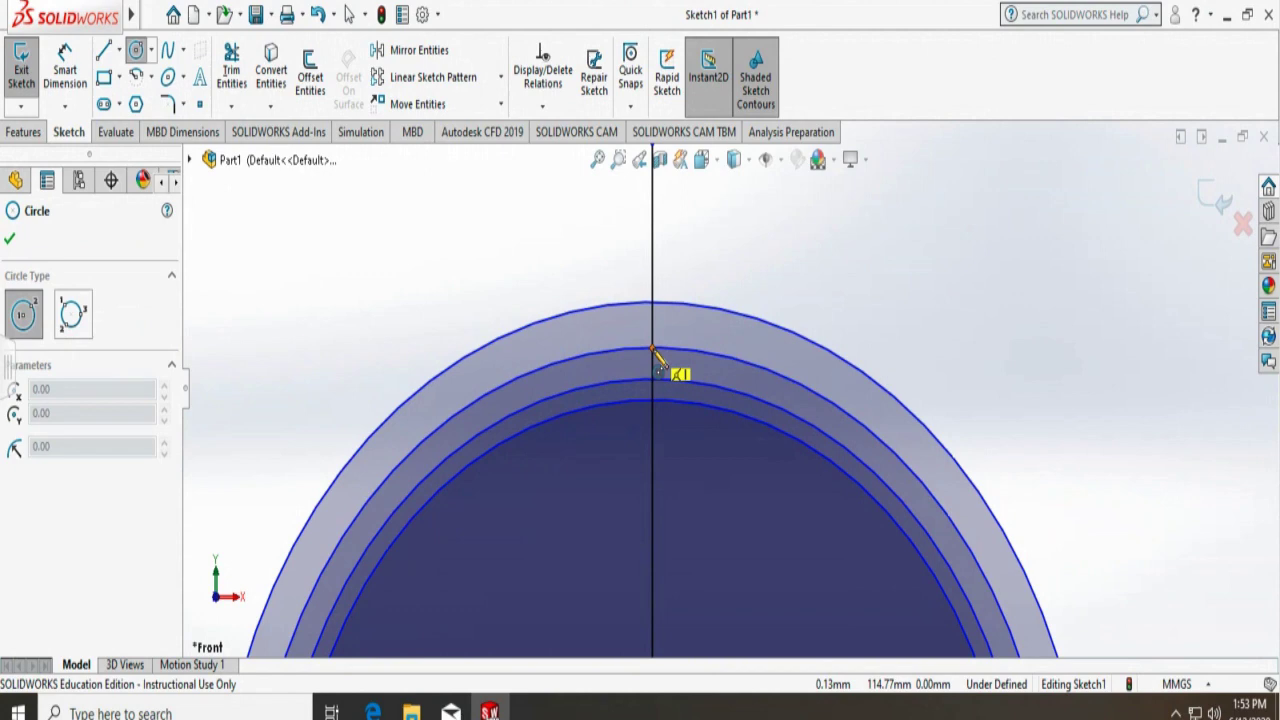
{"action": "left_click", "coordinate": [652, 348]}
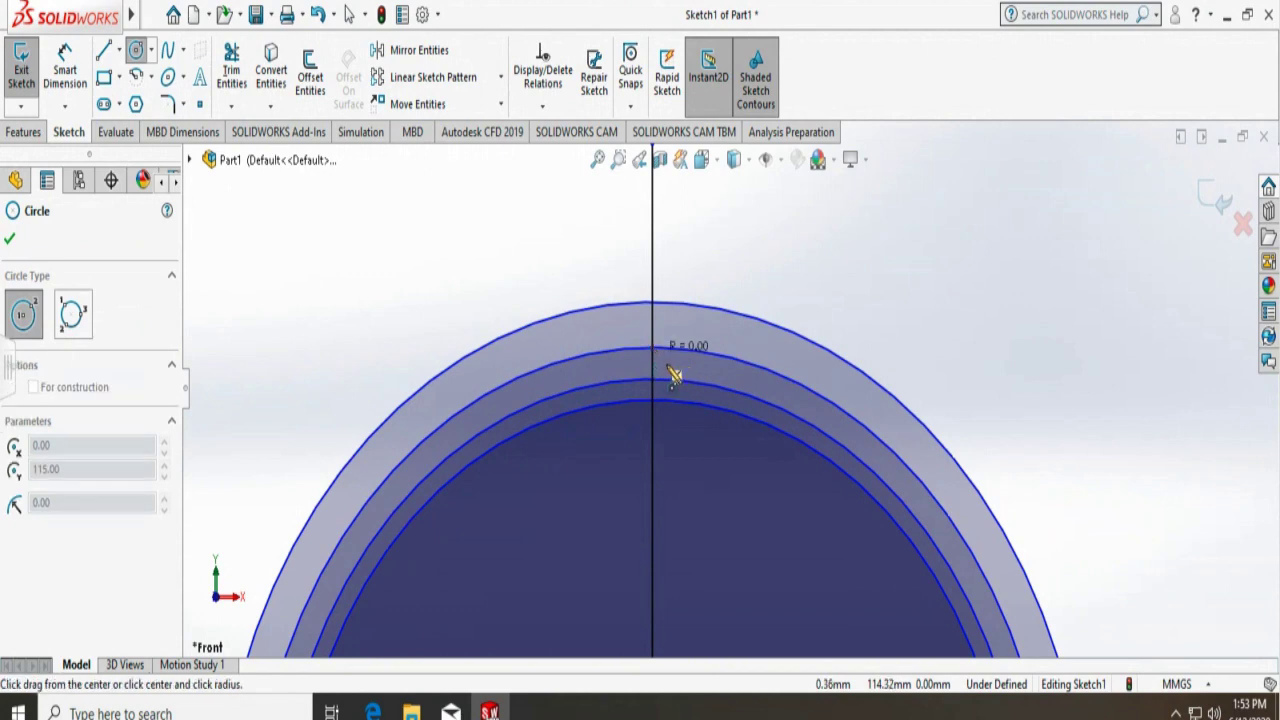
{"action": "left_click", "coordinate": [721, 410]}
Set the radius of the circle centred on the vertical line to 7.85 mm
{"action": "left_click", "coordinate": [126, 606]}
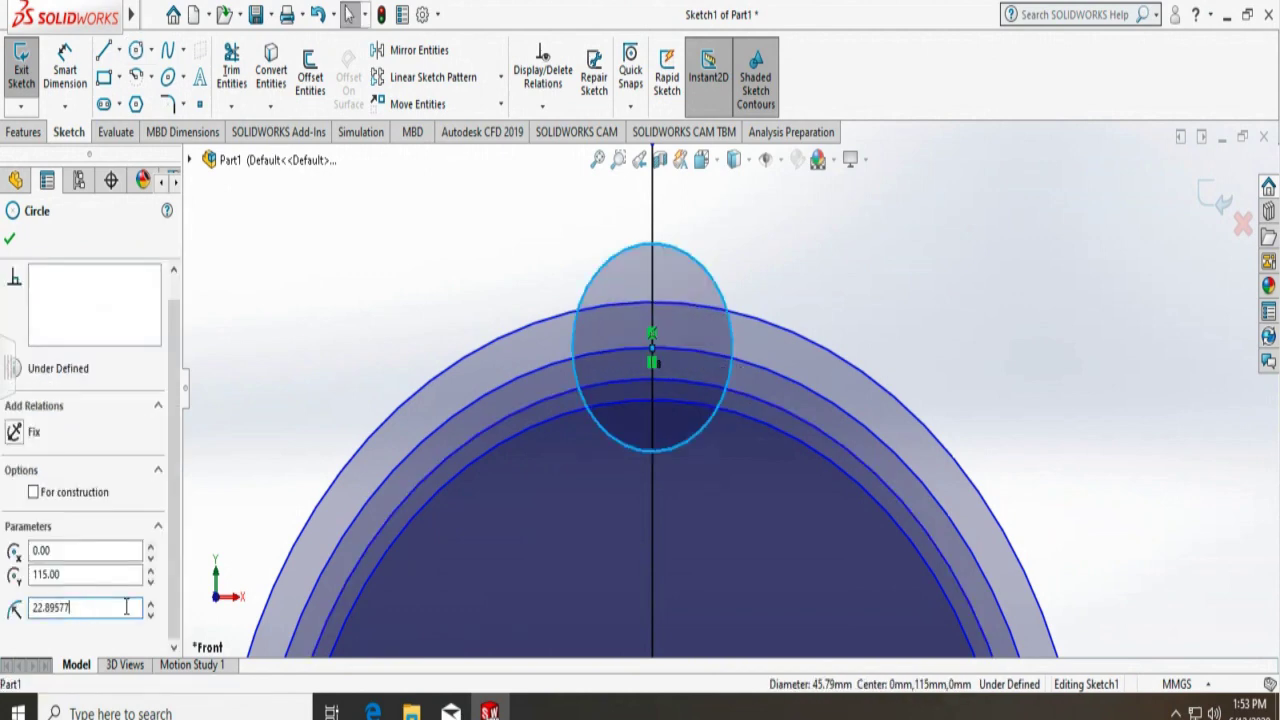
{"action": "key", "text": "BackSpace"}
{"action": "key", "text": "BackSpace"}
{"action": "key", "text": "BackSpace"}
{"action": "key", "text": "BackSpace"}
{"action": "key", "text": "BackSpace"}
{"action": "key", "text": "BackSpace"}
{"action": "key", "text": "BackSpace"}
{"action": "key", "text": "BackSpace"}
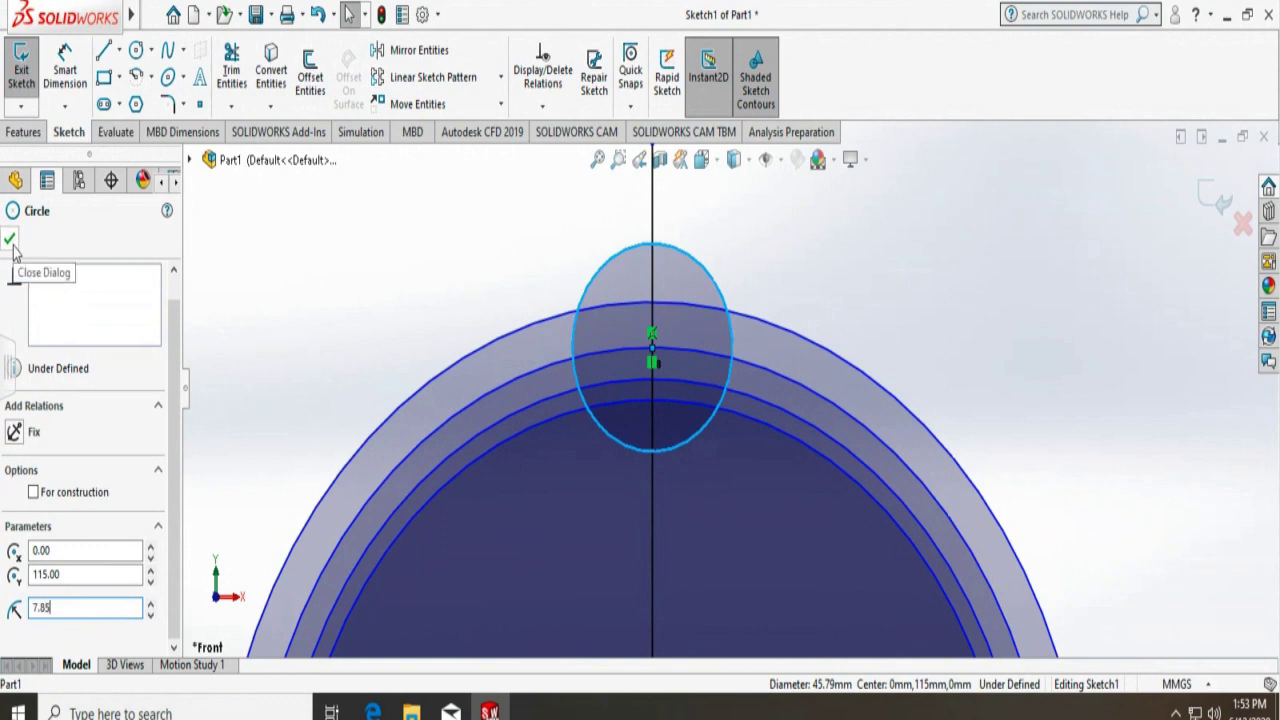
{"action": "left_click", "coordinate": [11, 242]}
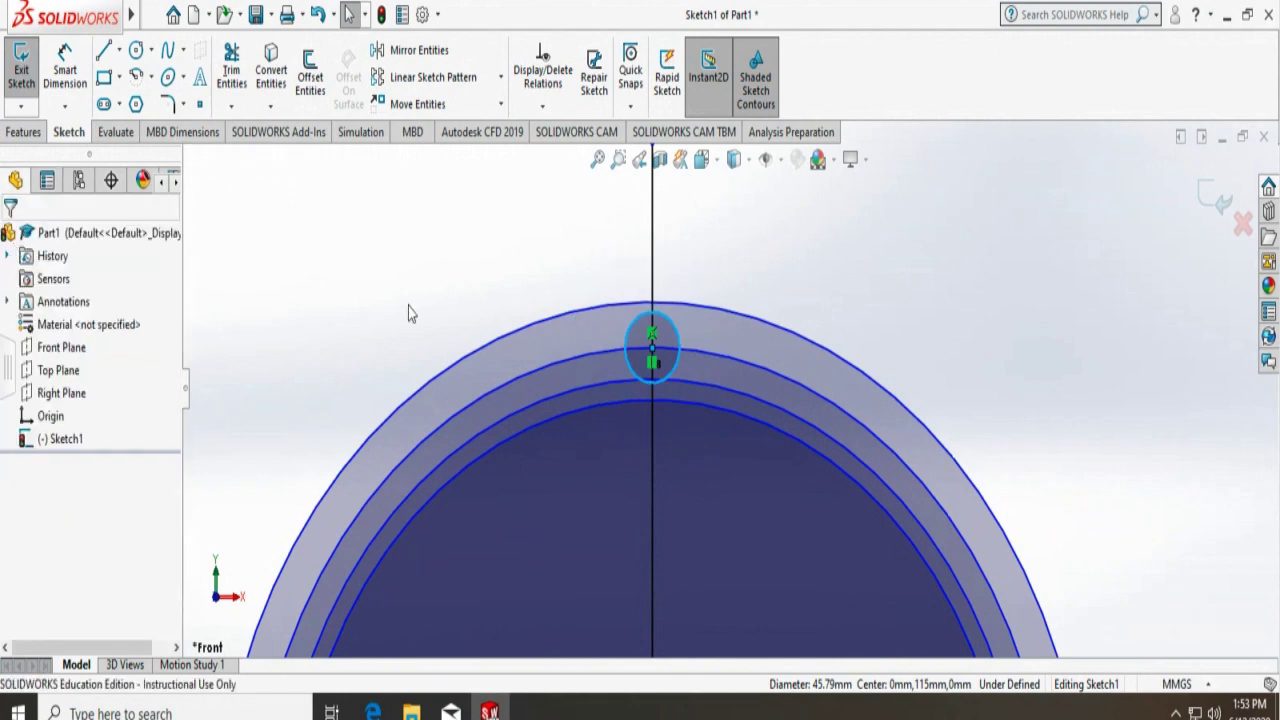
Trim away the half of the 7.85 mm radius circle that lies above the 115 mm radius circle
{"action": "scroll", "coordinate": [436, 284], "scroll_direction": "up", "scroll_amount": 2}
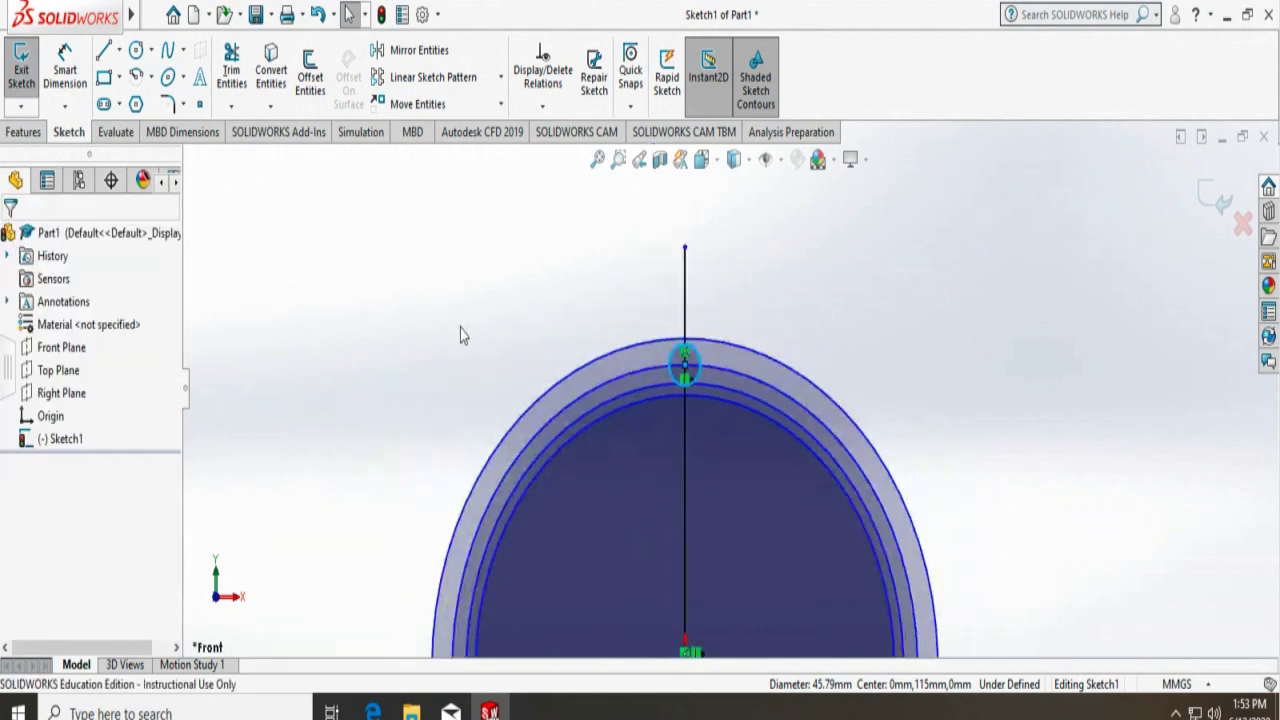
{"action": "scroll", "coordinate": [688, 368], "scroll_direction": "down", "scroll_amount": 2}
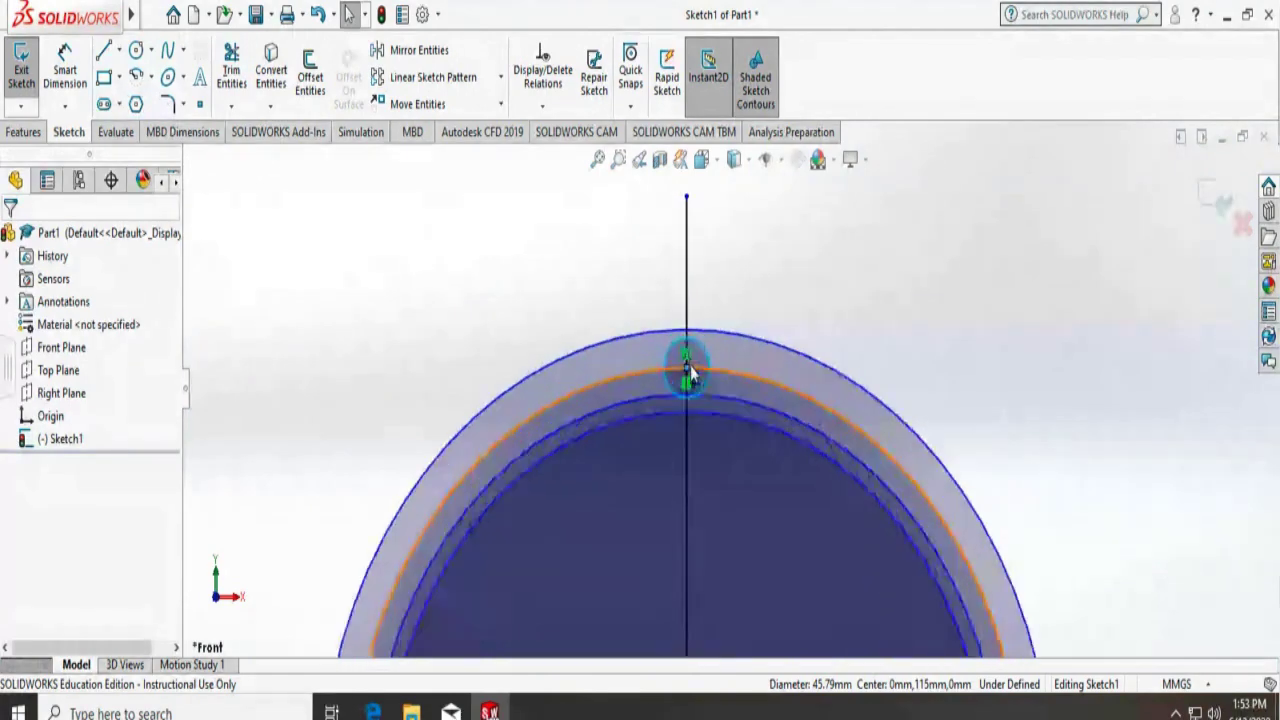
{"action": "scroll", "coordinate": [690, 372], "scroll_direction": "down", "scroll_amount": 2}
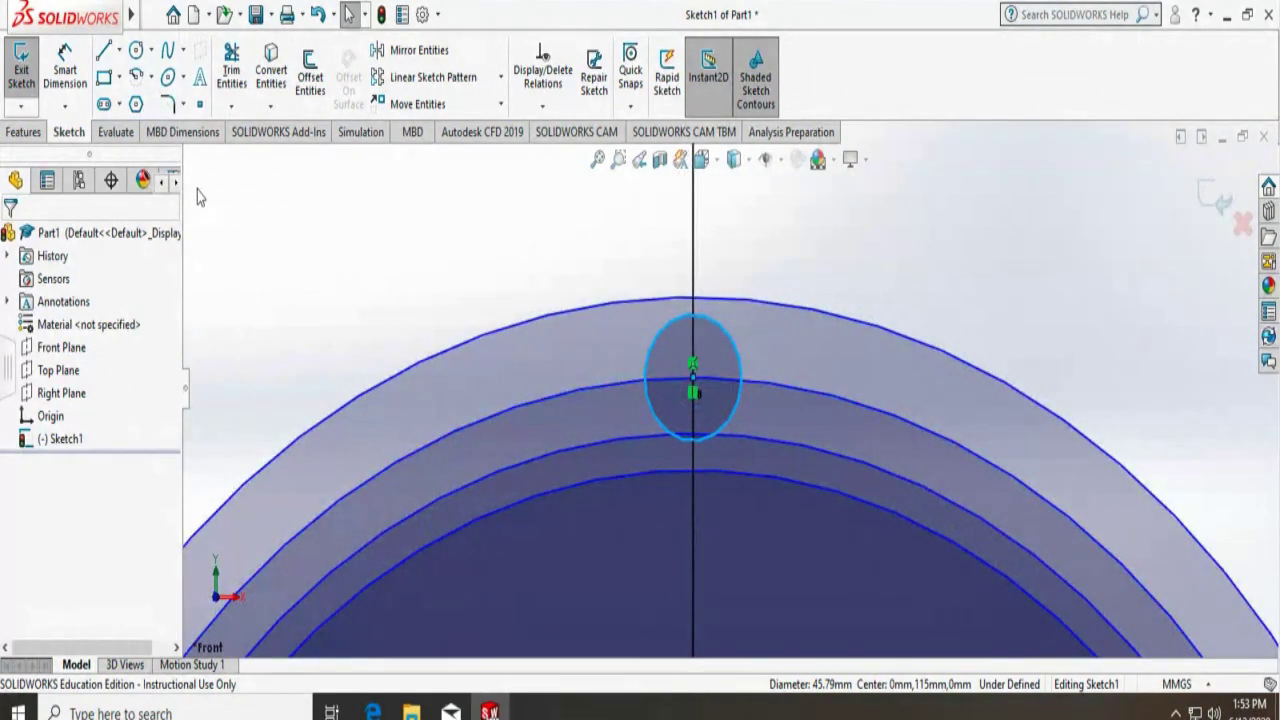
{"action": "left_click", "coordinate": [232, 102]}
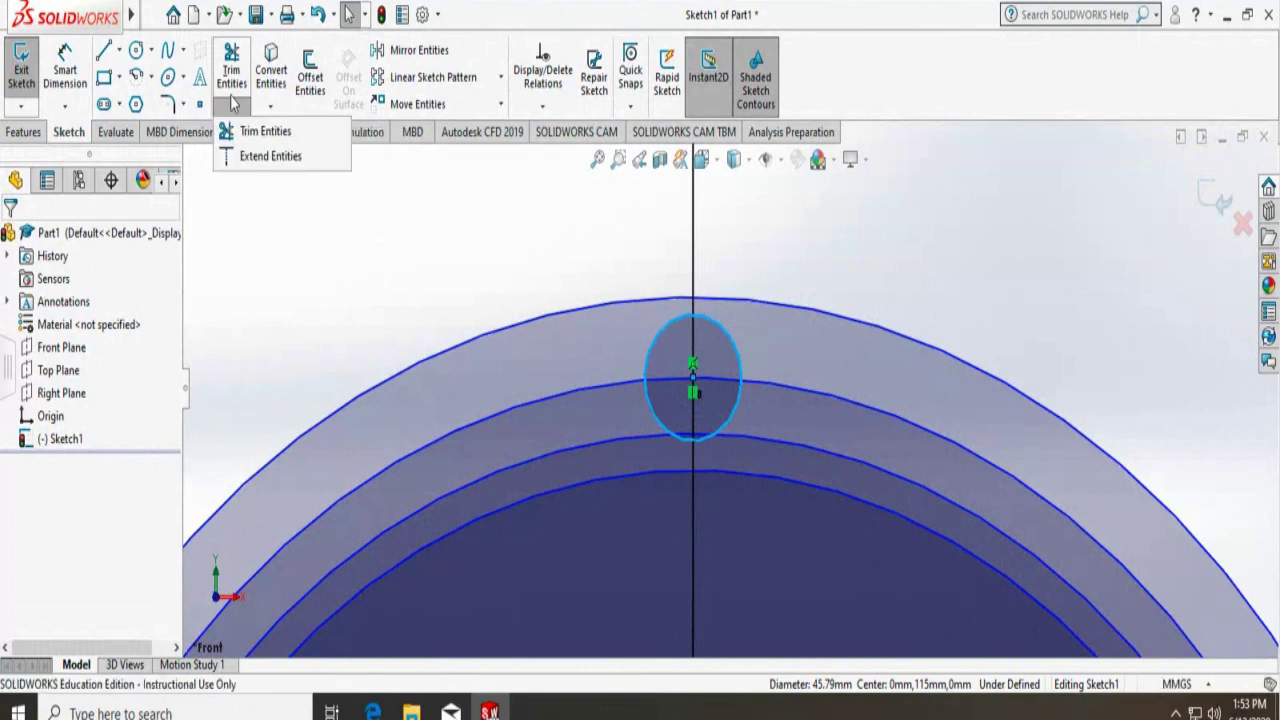
{"action": "left_click", "coordinate": [250, 131]}
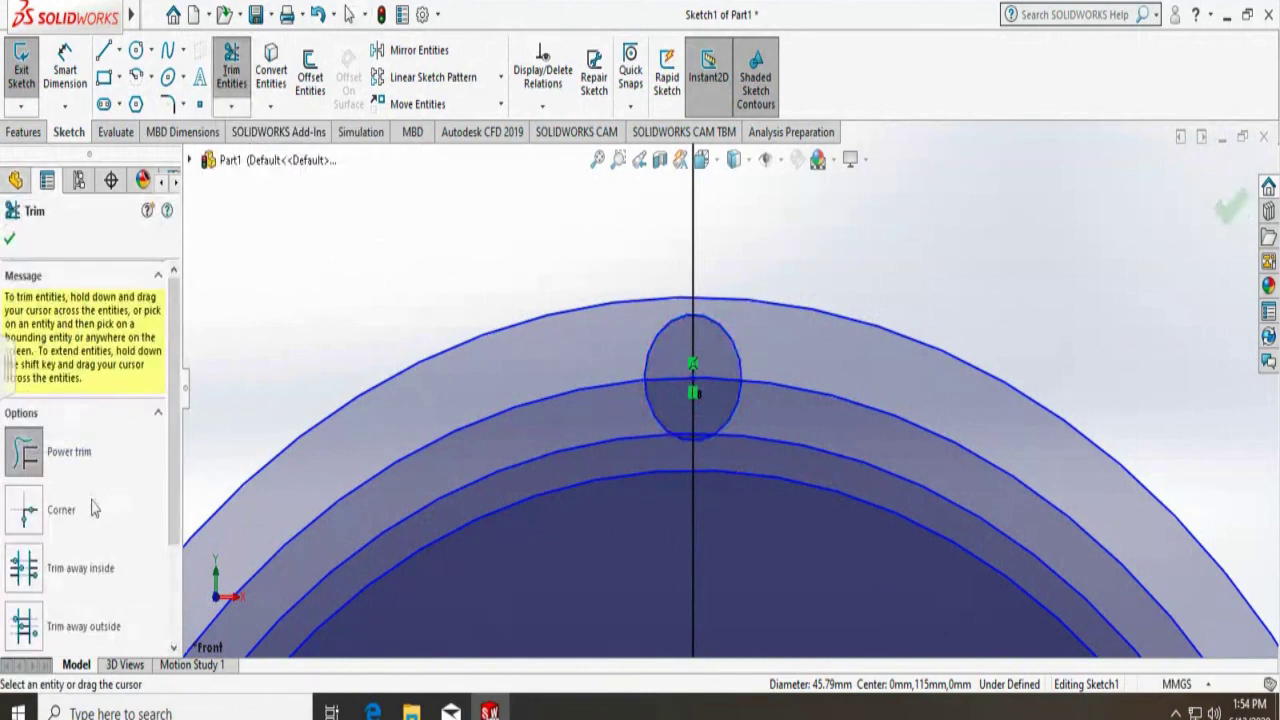
{"action": "mouse_move", "coordinate": [615, 352]}
{"action": "left_mouse_down"}
{"action": "mouse_move", "coordinate": [737, 346]}
{"action": "mouse_move", "coordinate": [729, 338]}
{"action": "mouse_move", "coordinate": [743, 351]}
{"action": "left_mouse_up"}
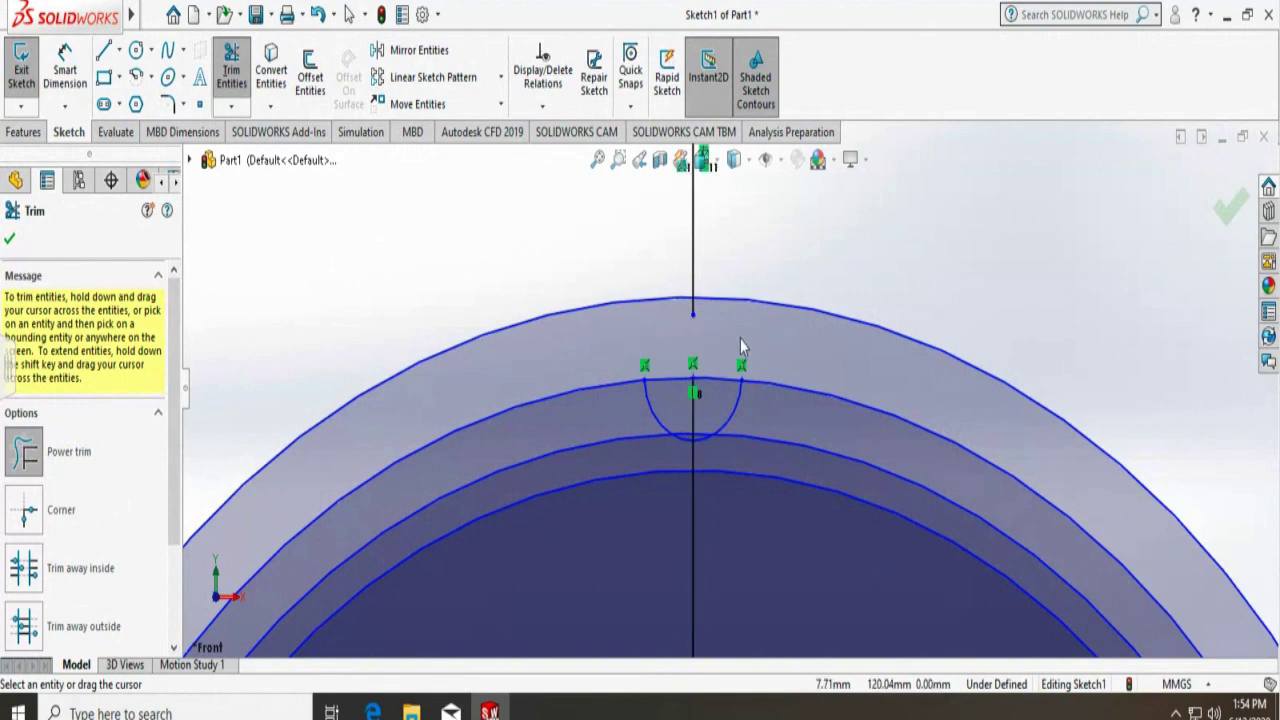
{"action": "key", "text": "Escape"}
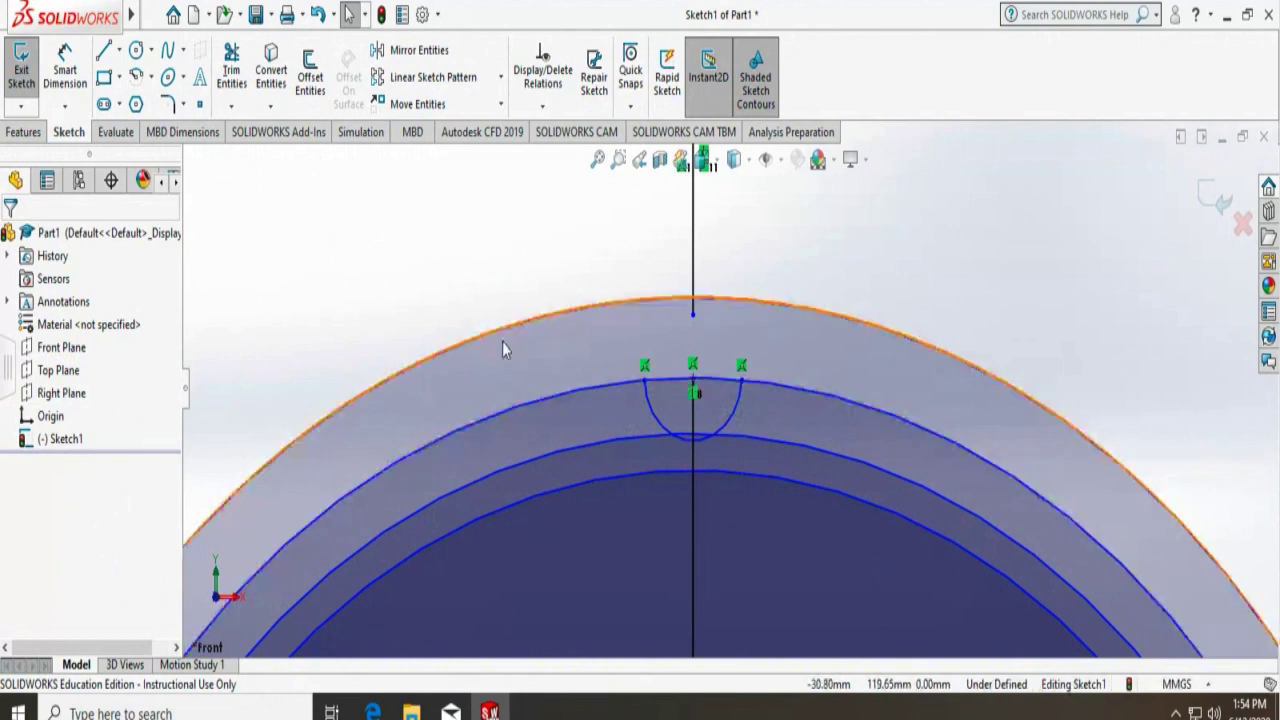
Sketch a circle centred on the small semicircle's left endpoint and passing through its right endpoint
{"action": "left_click", "coordinate": [135, 52]}
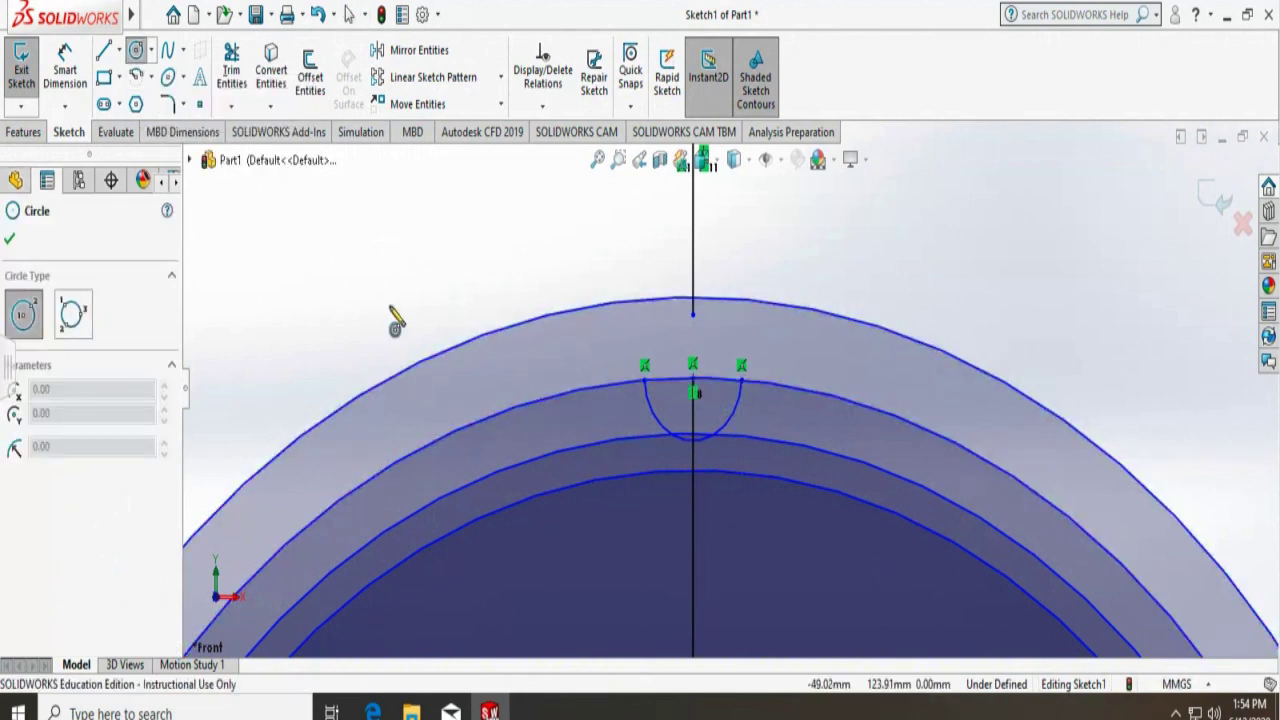
{"action": "left_click", "coordinate": [645, 383]}
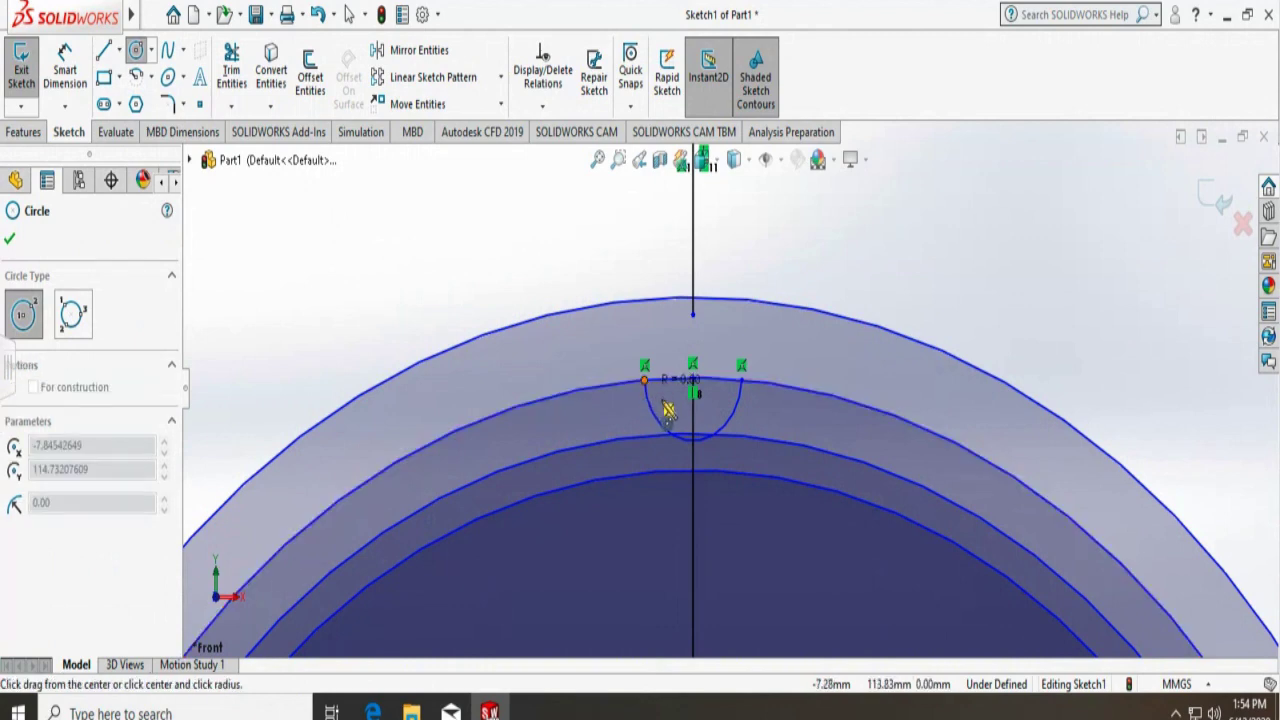
{"action": "left_click", "coordinate": [747, 392]}
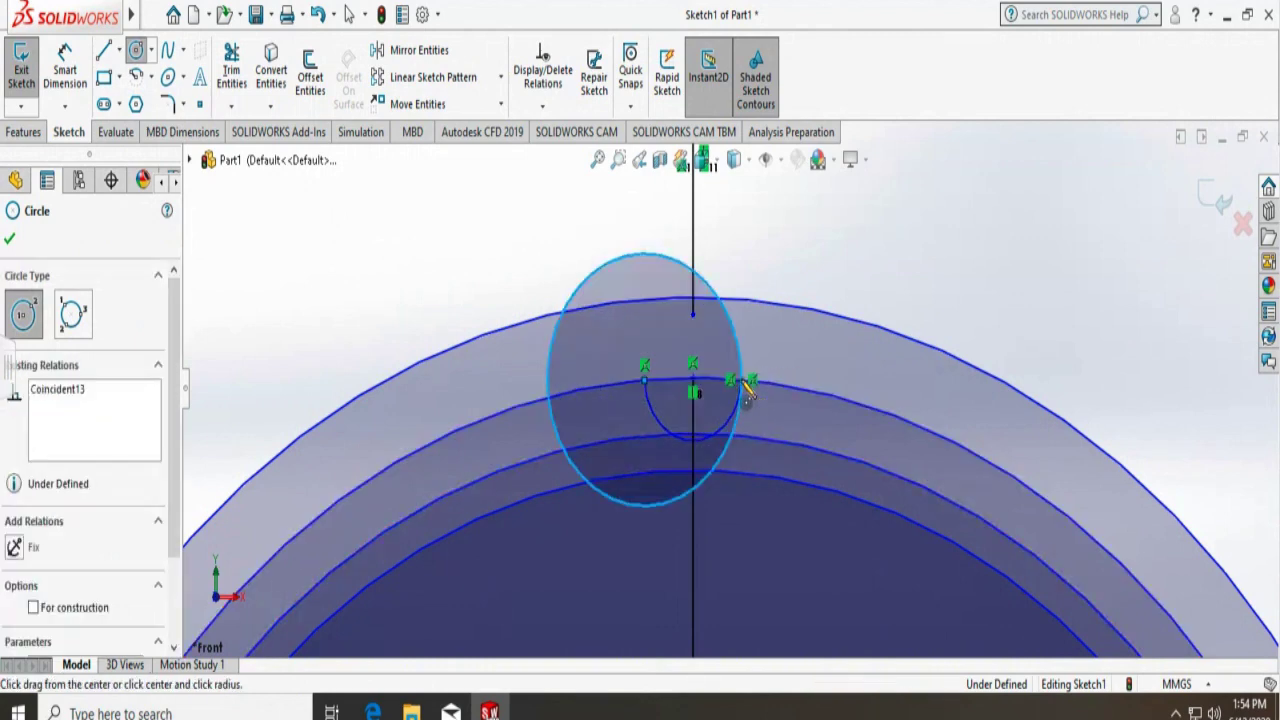
{"action": "key", "text": "Escape"}
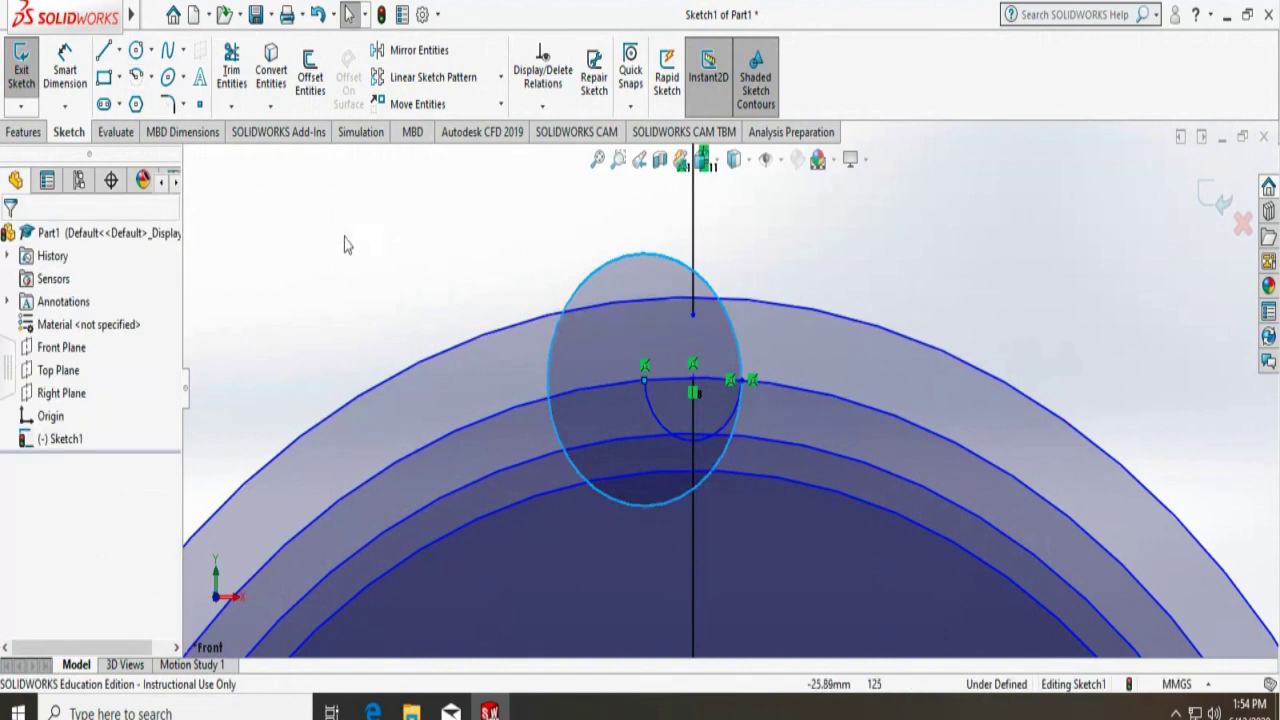
Sketch a matching circle centred on the small semicircle's right endpoint and passing through its left endpoint
{"action": "mouse_move", "coordinate": [133, 14]}
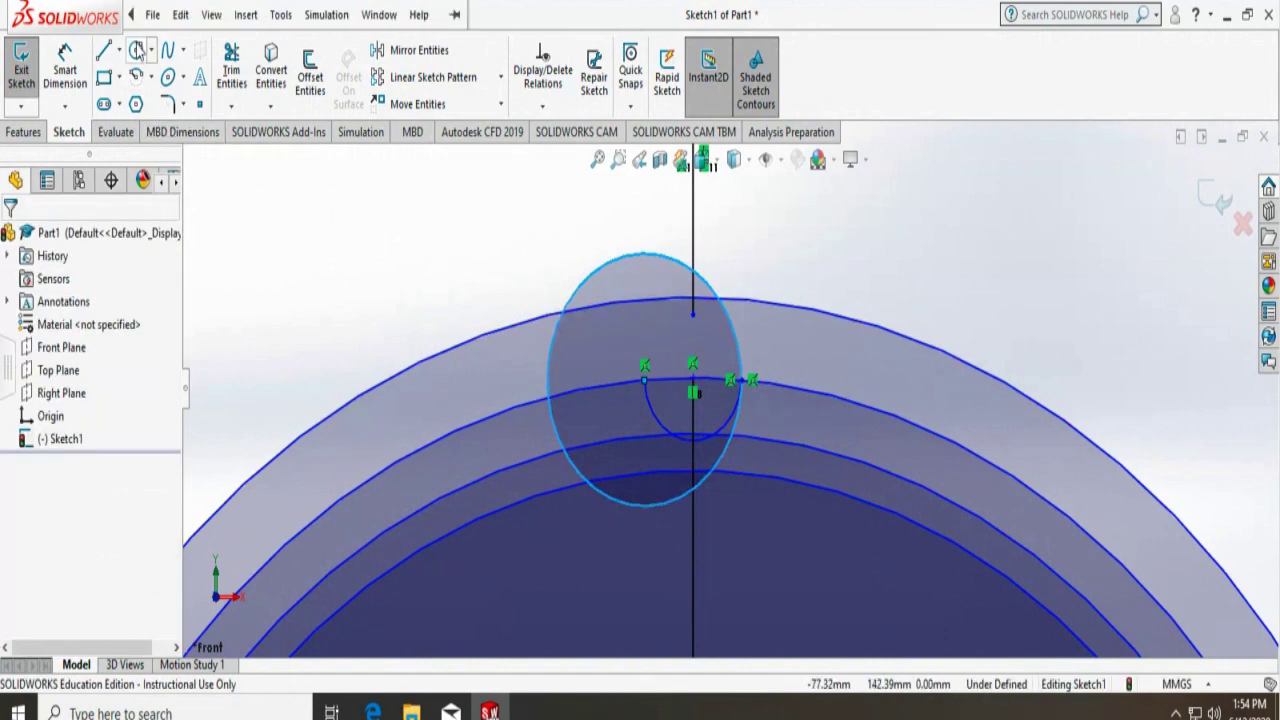
{"action": "left_click", "coordinate": [136, 50]}
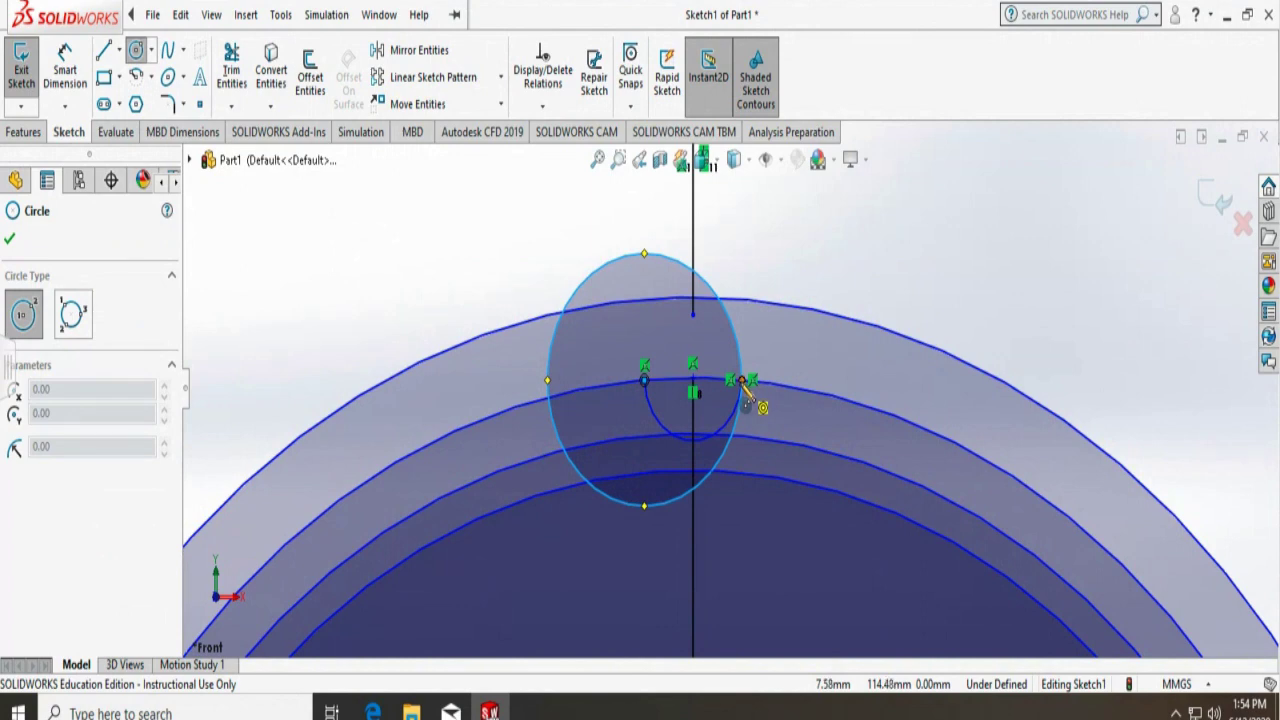
{"action": "left_click", "coordinate": [745, 396]}
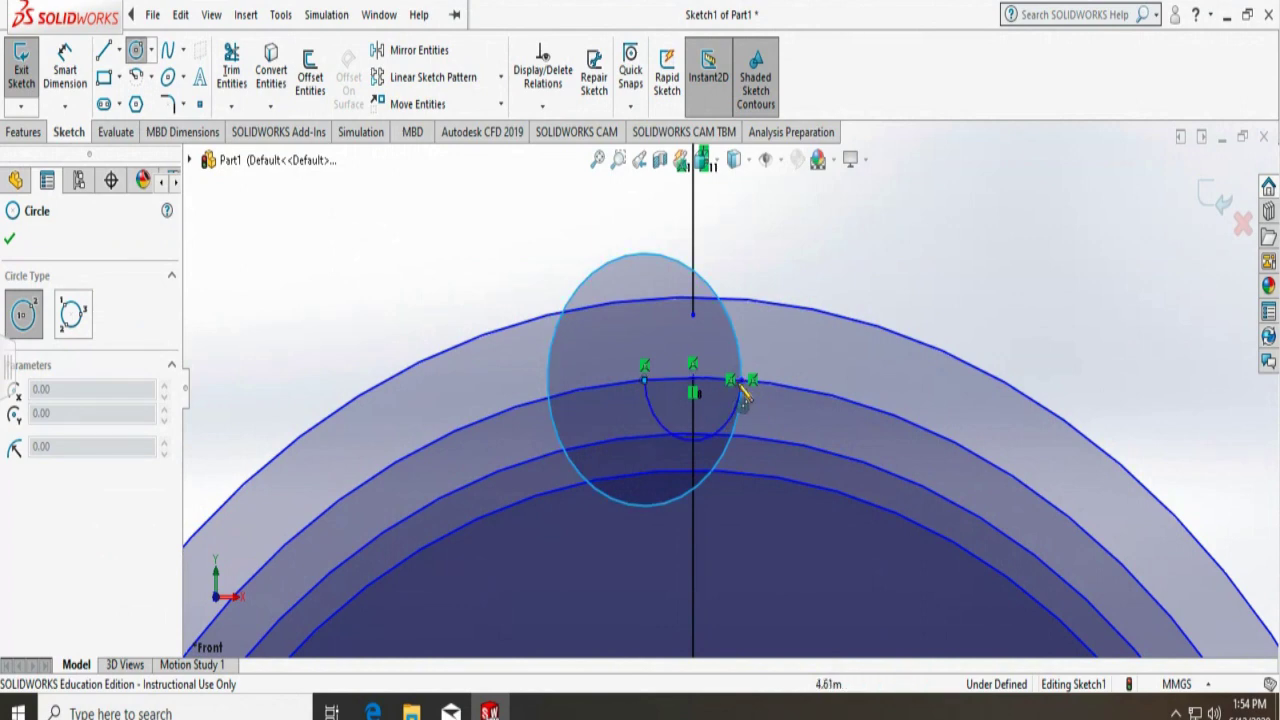
{"action": "left_click", "coordinate": [742, 380]}
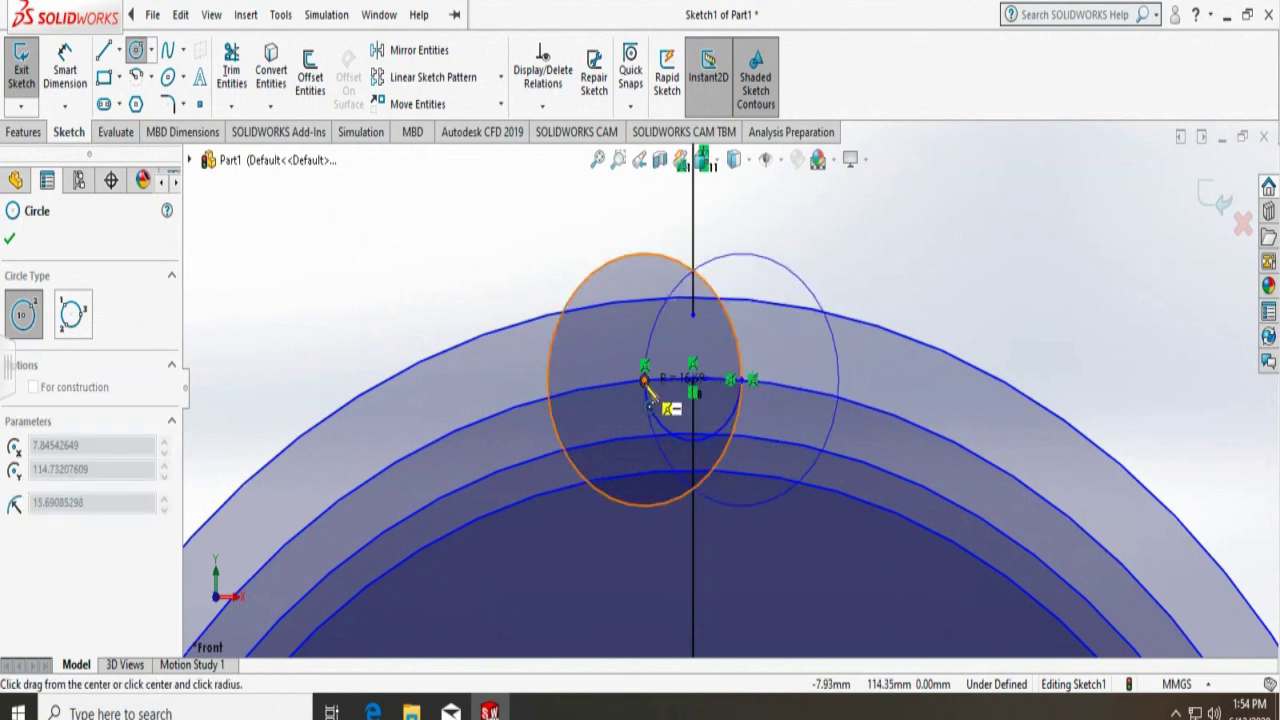
{"action": "left_click", "coordinate": [645, 382]}
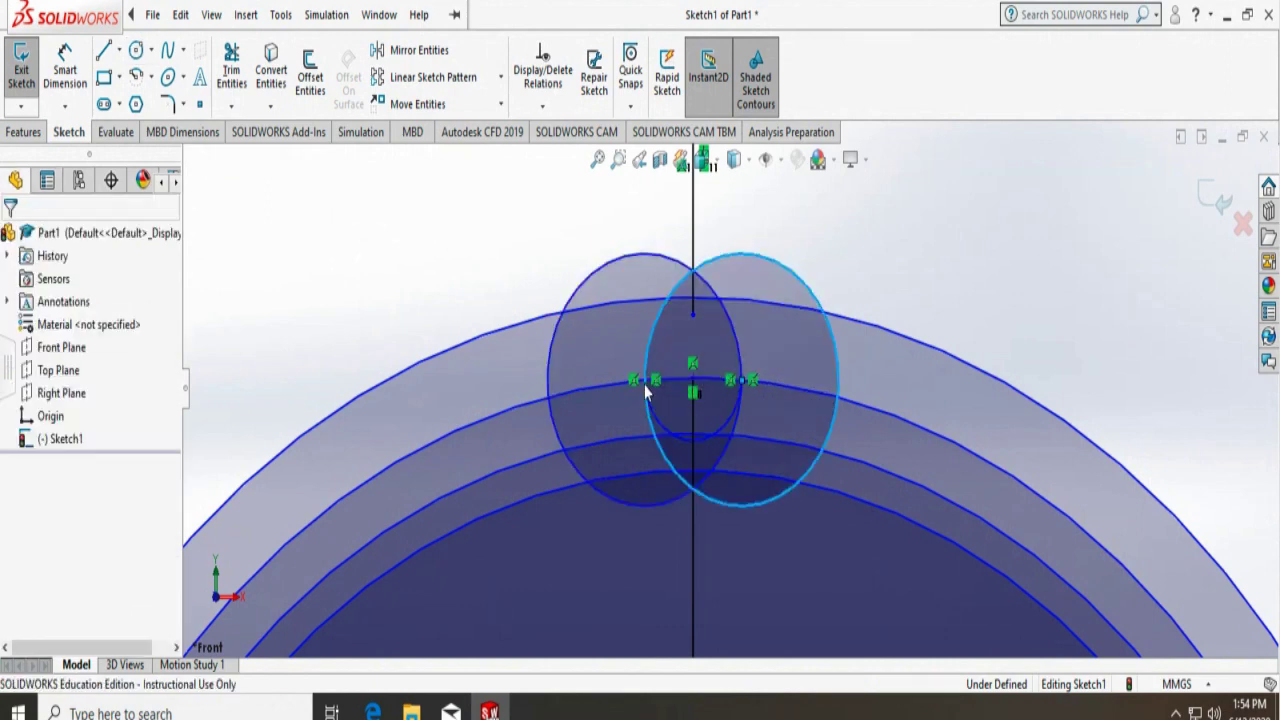
{"action": "left_click", "coordinate": [440, 284]}
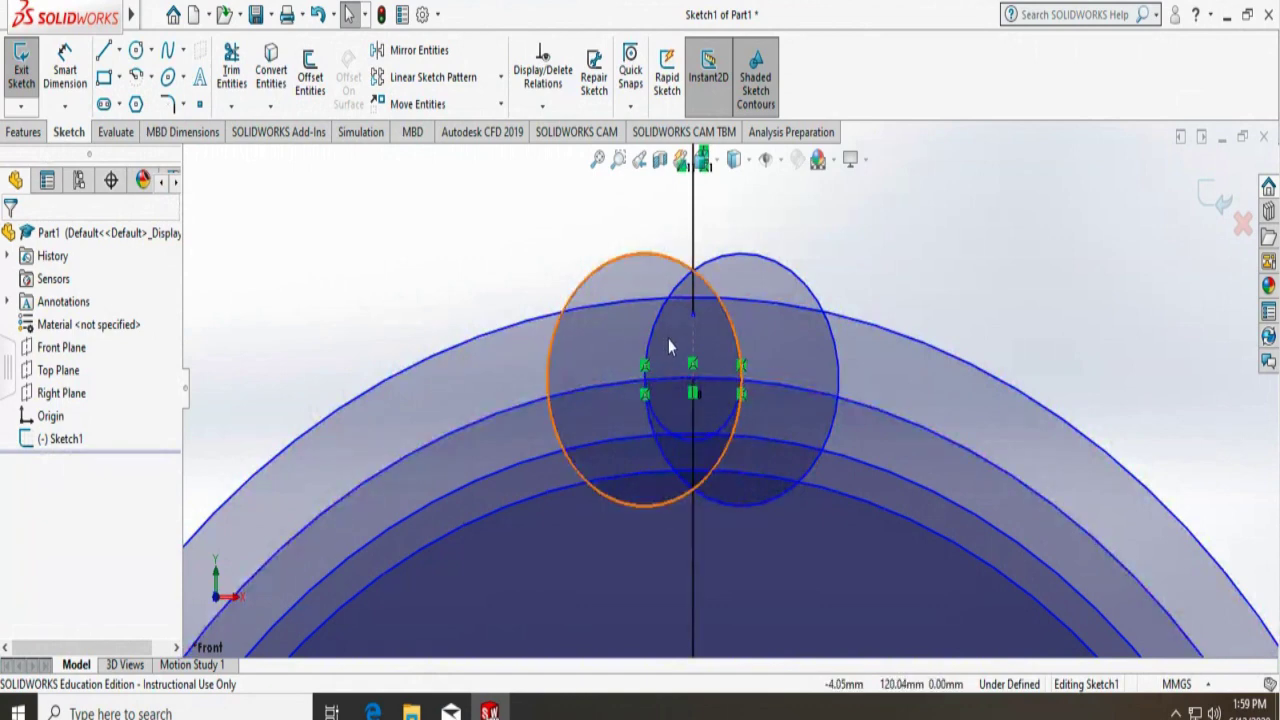
Power-trim the parts of the two overlapping circles that extend above the outermost circle
{"action": "left_click", "coordinate": [231, 106]}
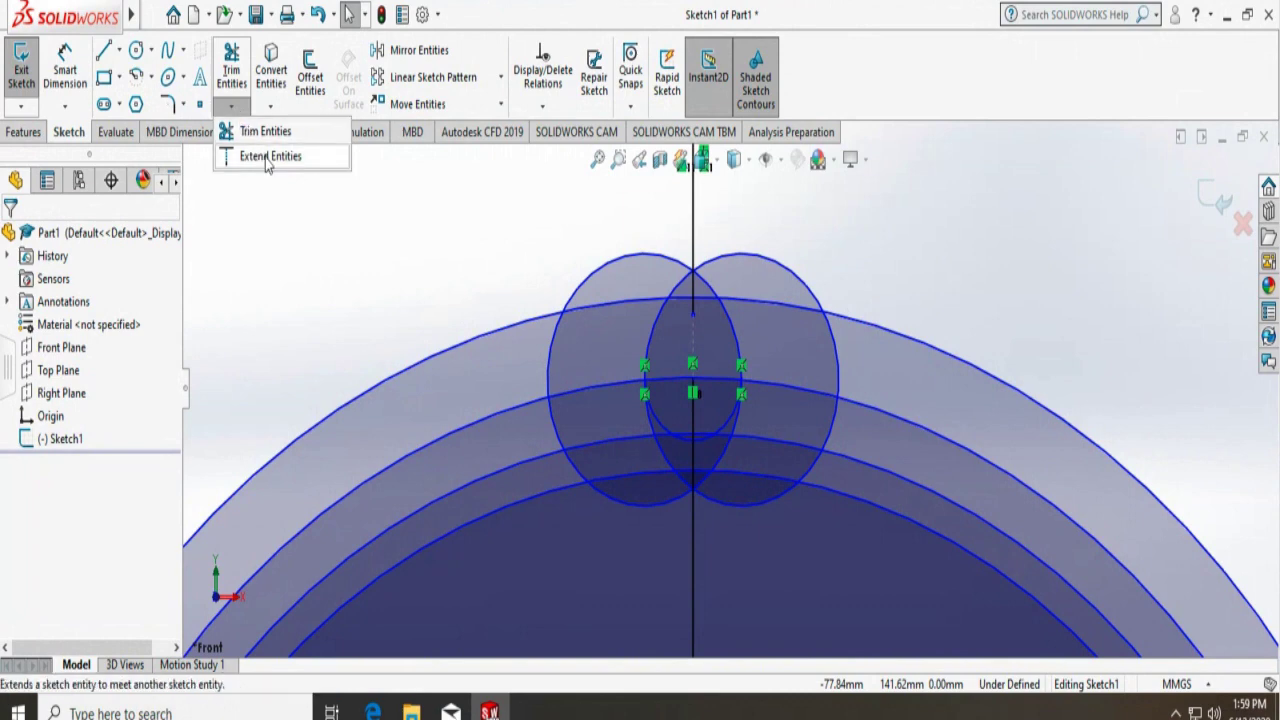
{"action": "left_click", "coordinate": [268, 131]}
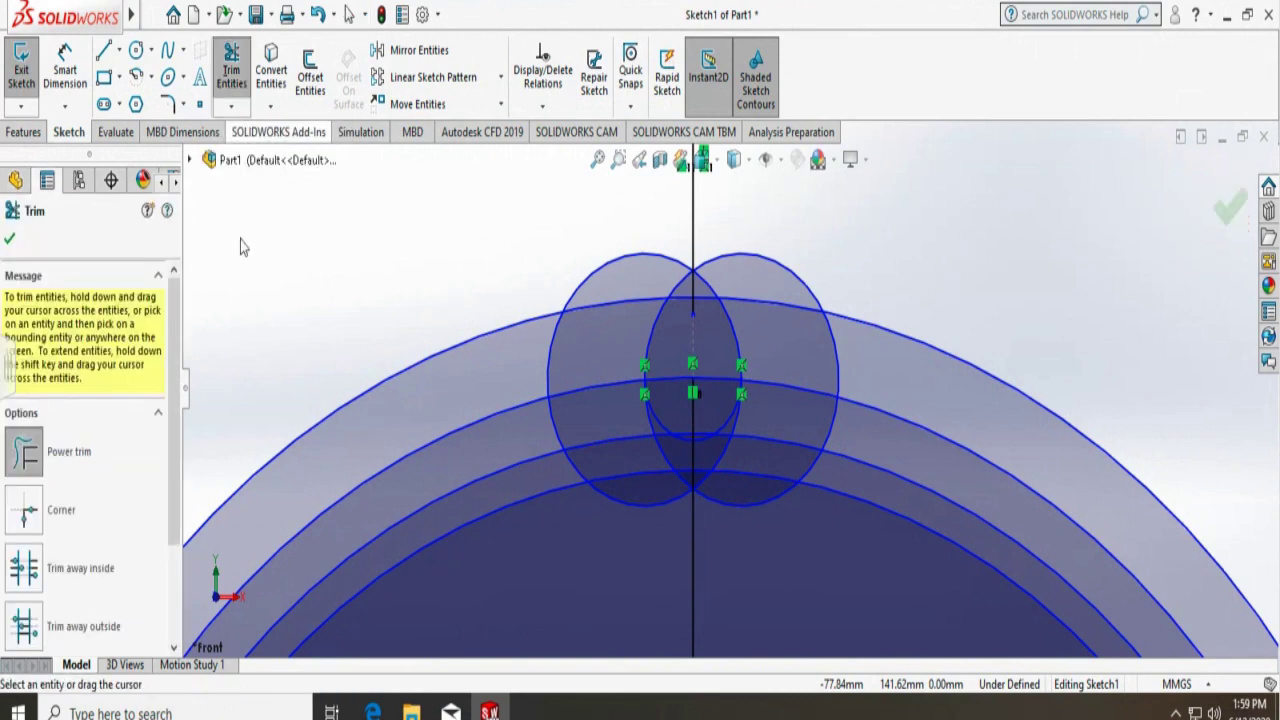
{"action": "mouse_move", "coordinate": [553, 281]}
{"action": "left_mouse_down"}
{"action": "mouse_move", "coordinate": [678, 294]}
{"action": "mouse_move", "coordinate": [808, 277]}
{"action": "left_mouse_up"}
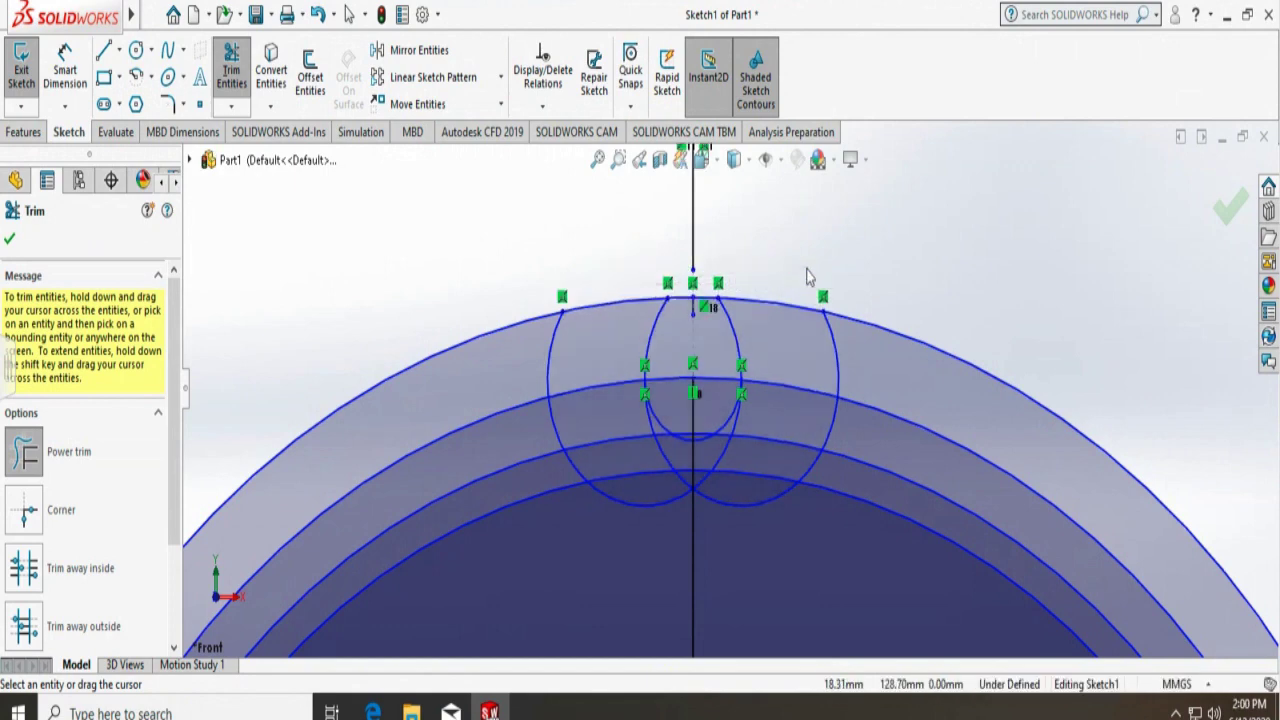
Trim the small semicircle's arc and the outer sides of the two overlapping circles between the outermost and inner concentric circles
{"action": "left_click", "coordinate": [661, 432]}
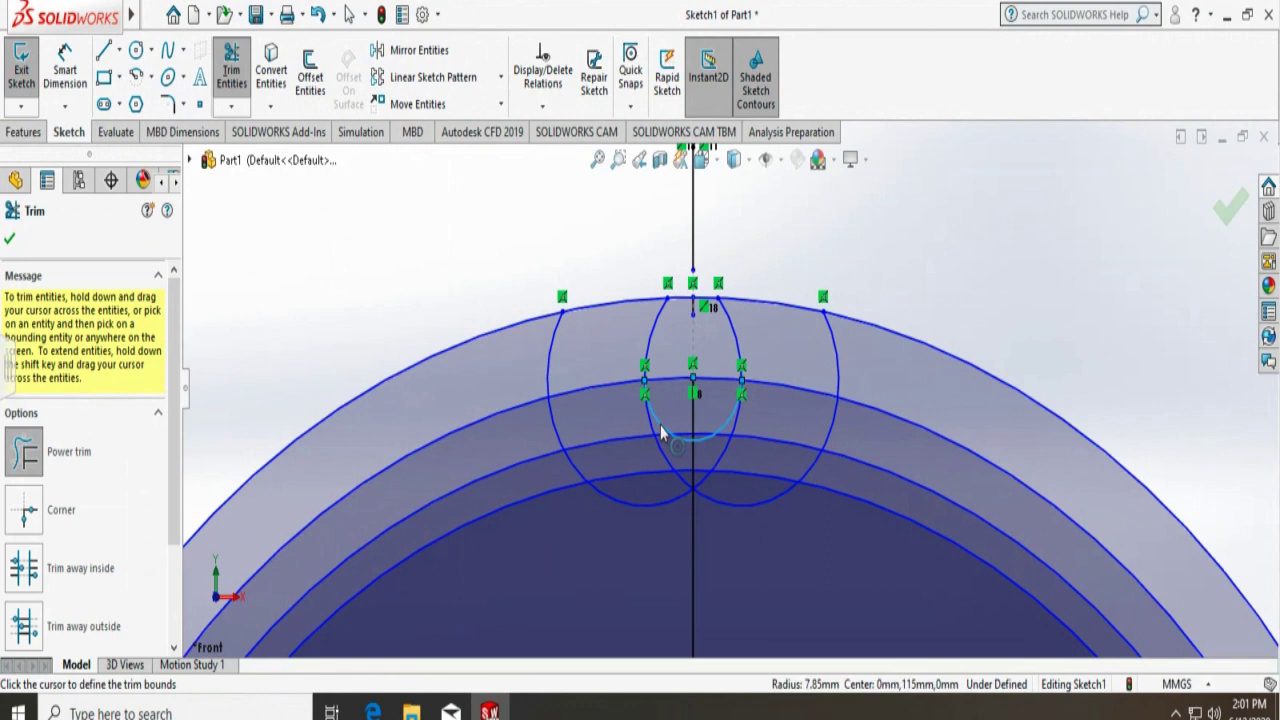
{"action": "left_click", "coordinate": [663, 432]}
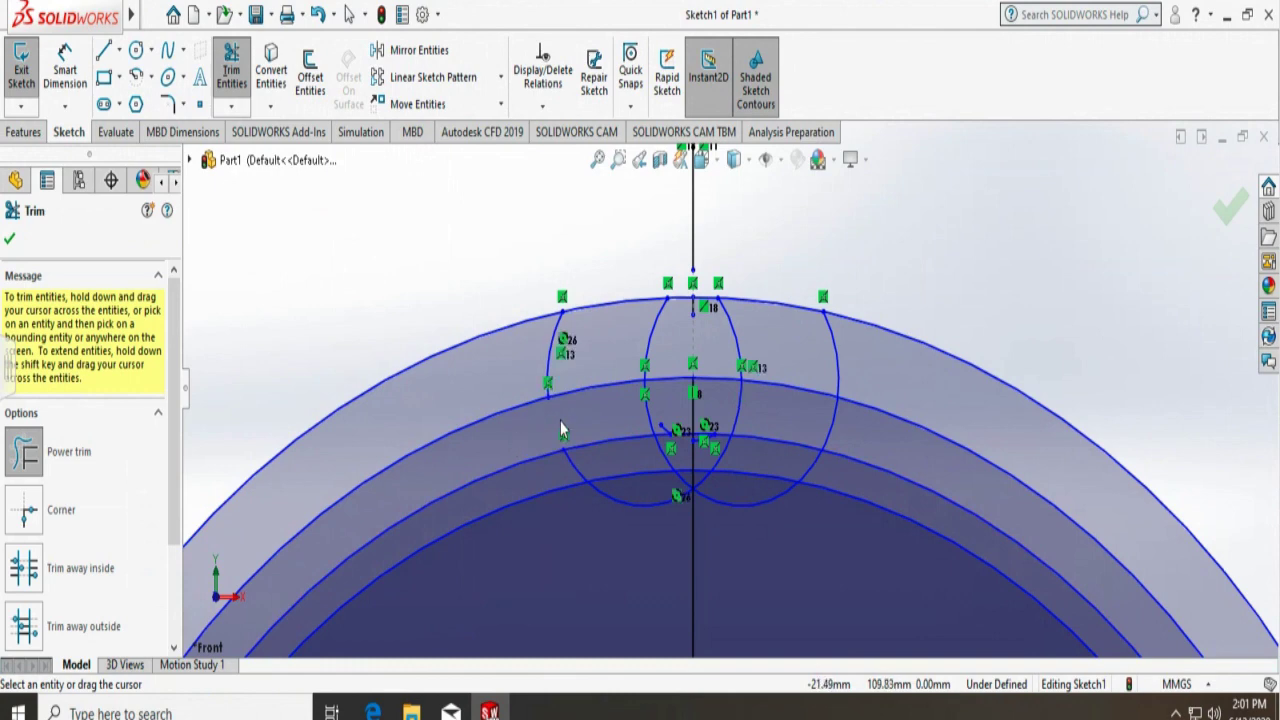
{"action": "mouse_move", "coordinate": [563, 428]}
{"action": "left_mouse_down"}
{"action": "mouse_move", "coordinate": [543, 372]}
{"action": "mouse_move", "coordinate": [557, 348]}
{"action": "left_mouse_up"}
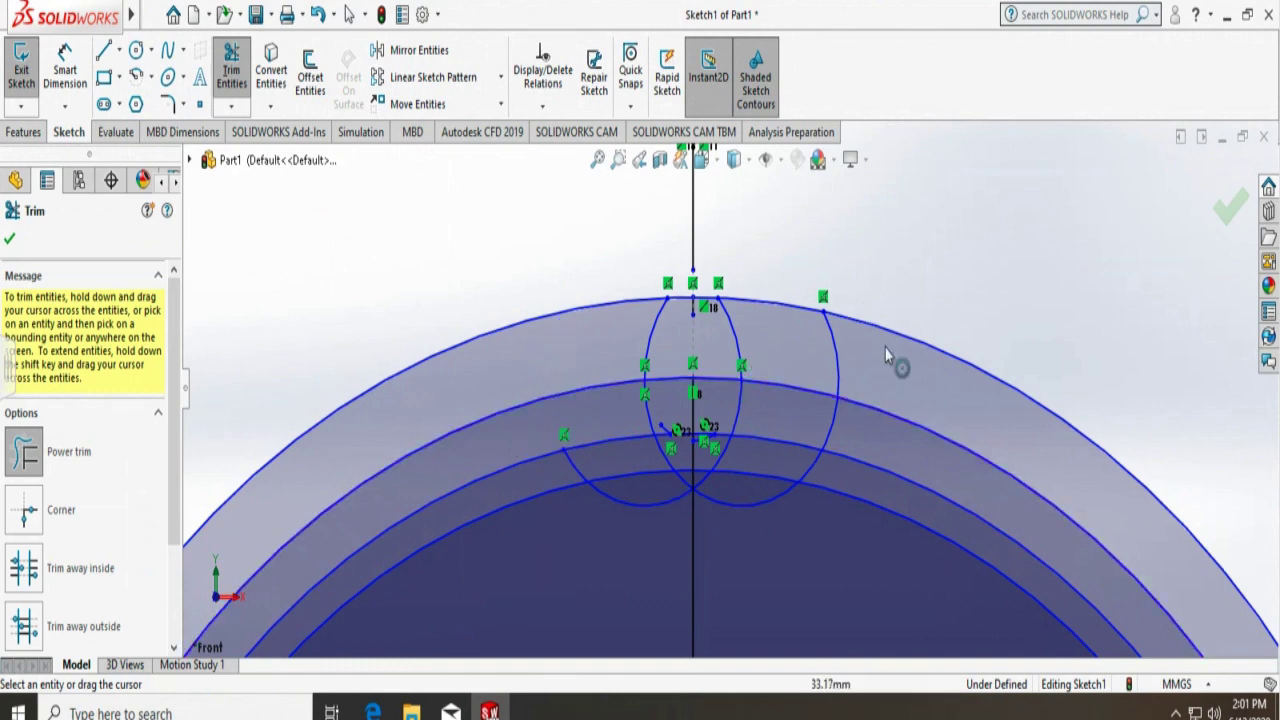
{"action": "left_click_drag", "start_coordinate": [866, 356], "coordinate": [828, 370]}
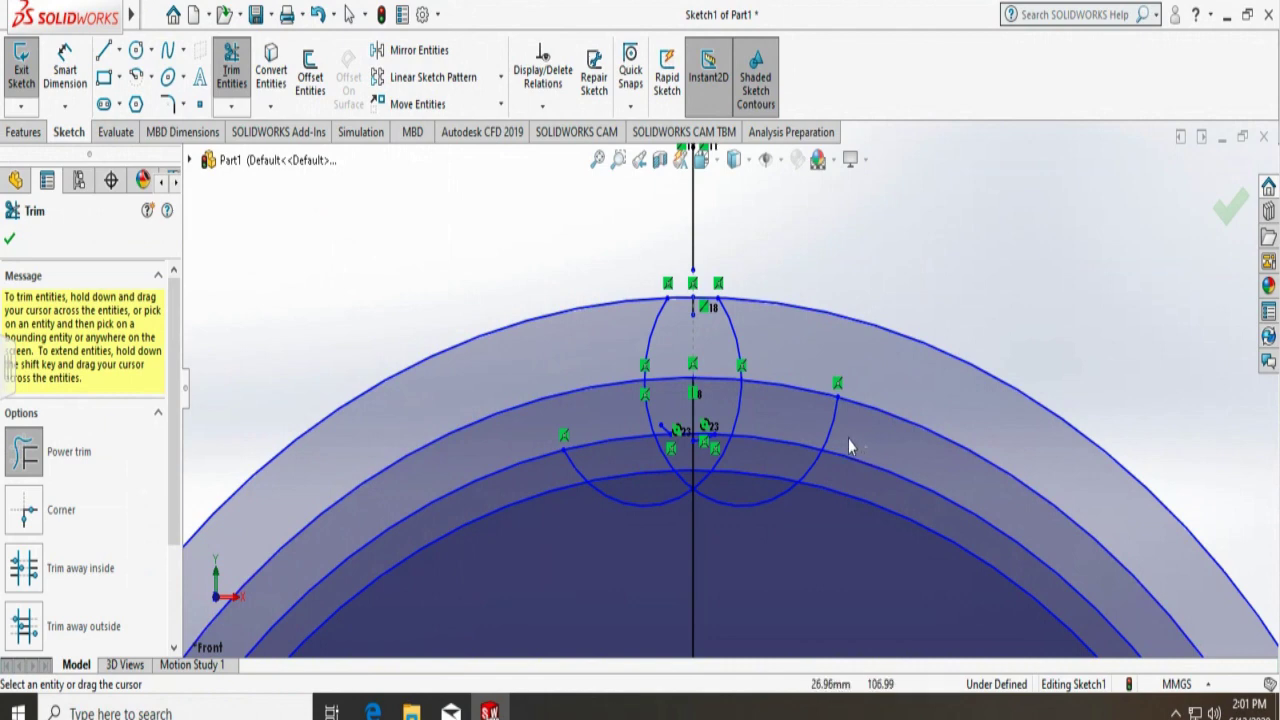
{"action": "left_click_drag", "start_coordinate": [870, 455], "coordinate": [826, 434]}
{"action": "mouse_move", "coordinate": [834, 481]}
{"action": "left_mouse_down"}
{"action": "mouse_move", "coordinate": [803, 462]}
{"action": "mouse_move", "coordinate": [722, 557]}
{"action": "left_mouse_up"}
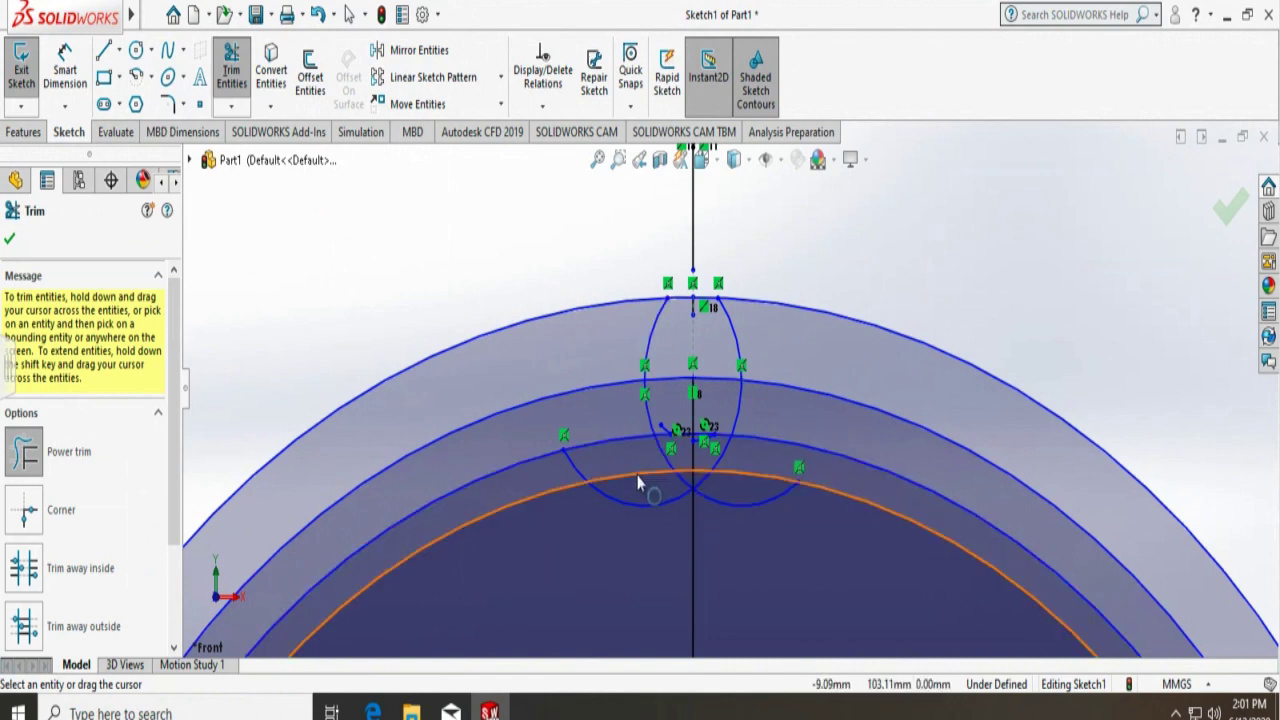
Trim the inner sides of both tooth arcs between the two innermost concentric circles and finish trimming
{"action": "mouse_move", "coordinate": [643, 459]}
{"action": "left_mouse_down"}
{"action": "mouse_move", "coordinate": [663, 444]}
{"action": "mouse_move", "coordinate": [668, 455]}
{"action": "left_mouse_up"}
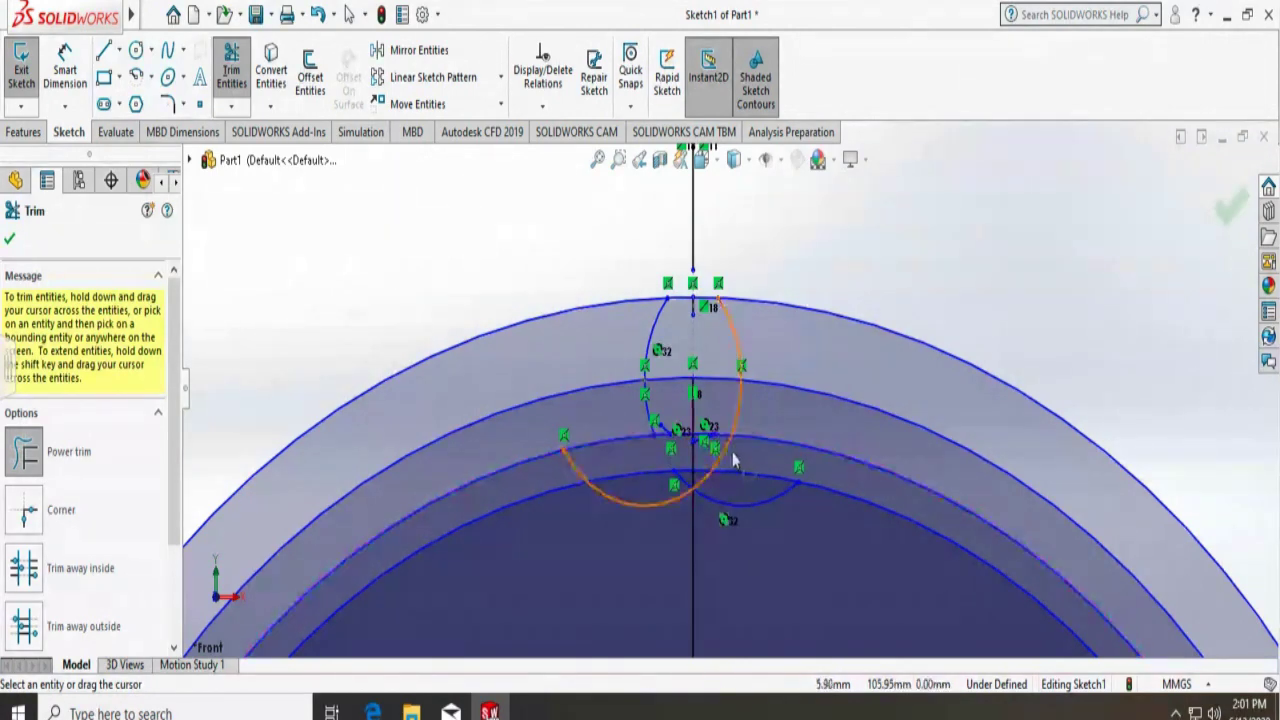
{"action": "left_click_drag", "start_coordinate": [735, 451], "coordinate": [720, 452]}
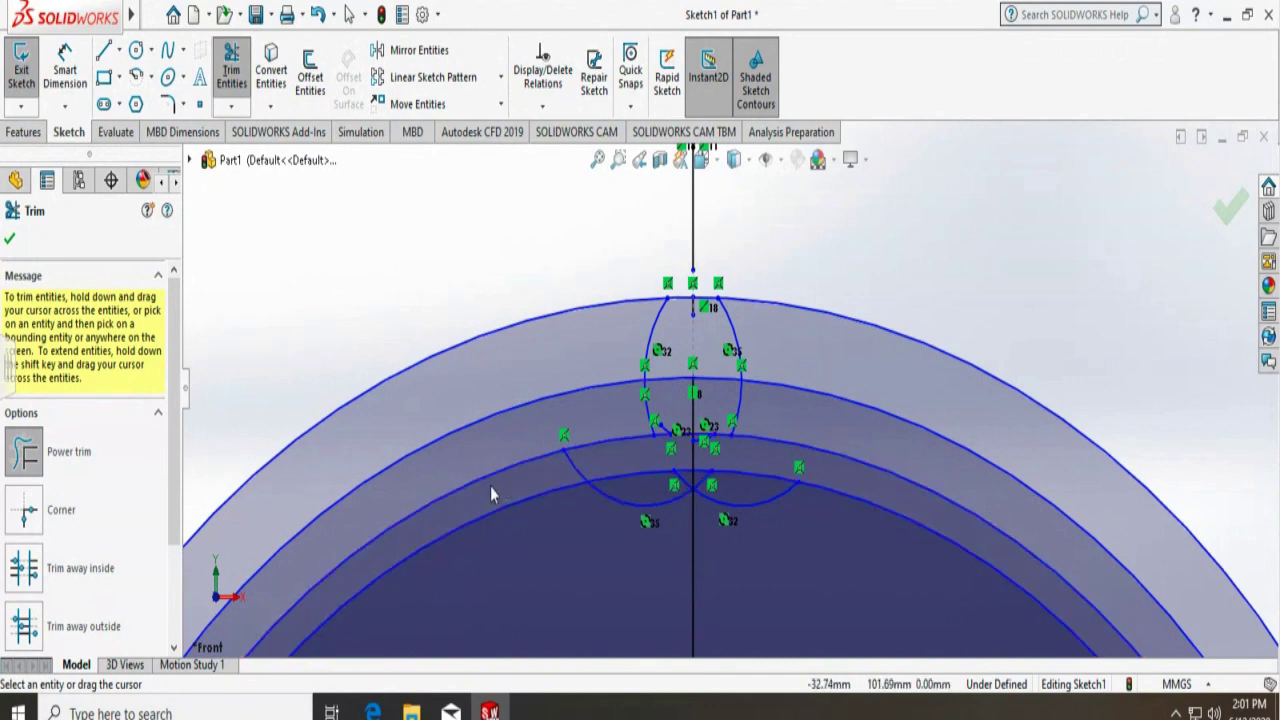
{"action": "left_click", "coordinate": [10, 239]}
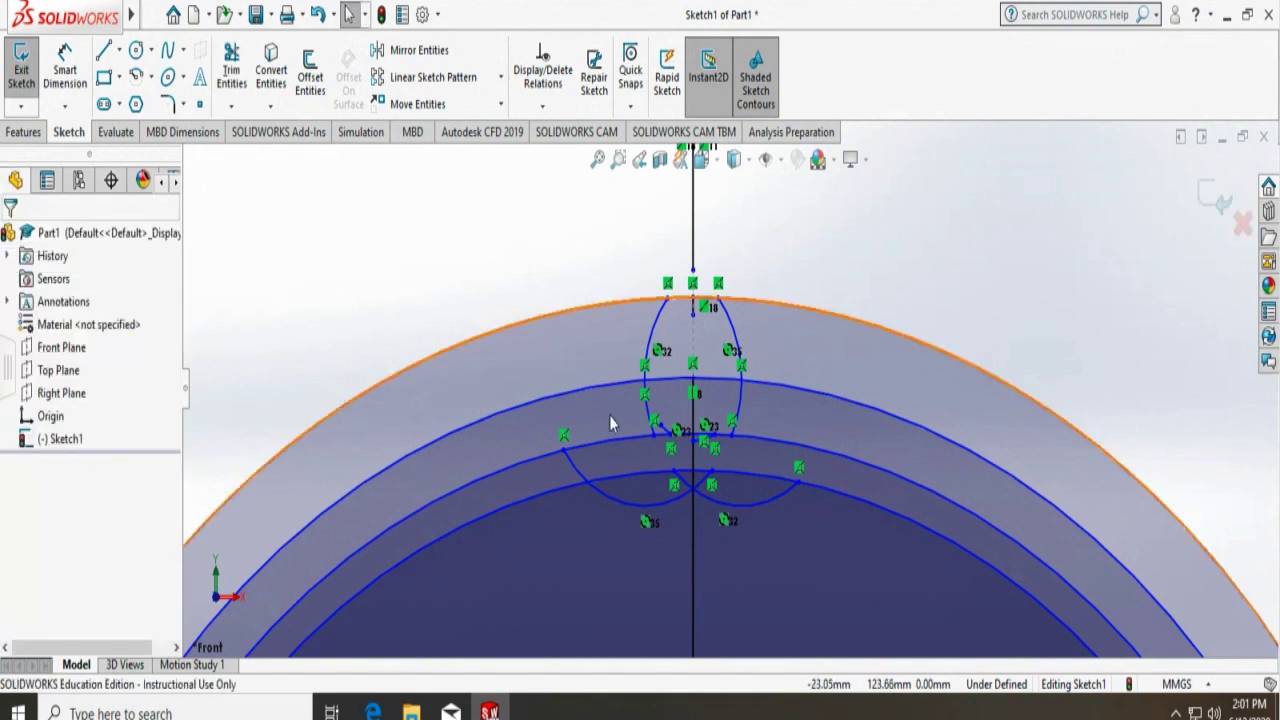
Delete the two leftover arcs that dip below the innermost concentric circle beneath the tooth
{"action": "left_click", "coordinate": [641, 507]}
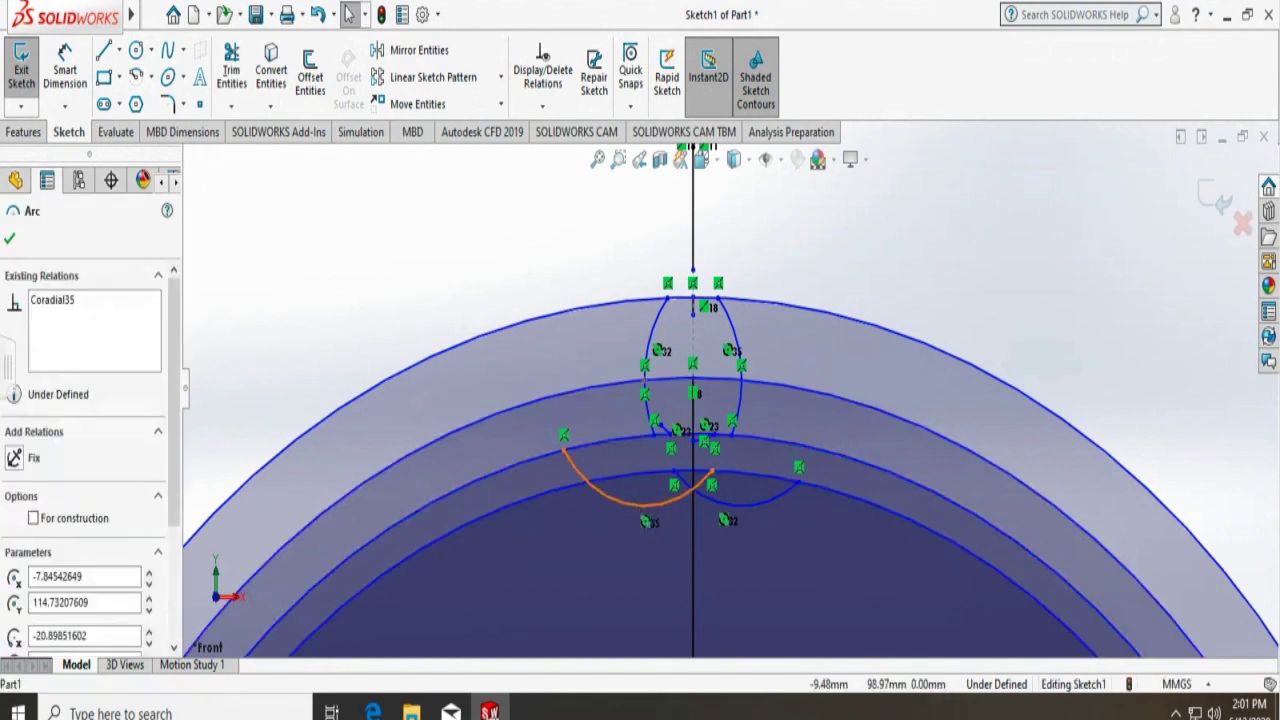
{"action": "key", "text": "Delete"}
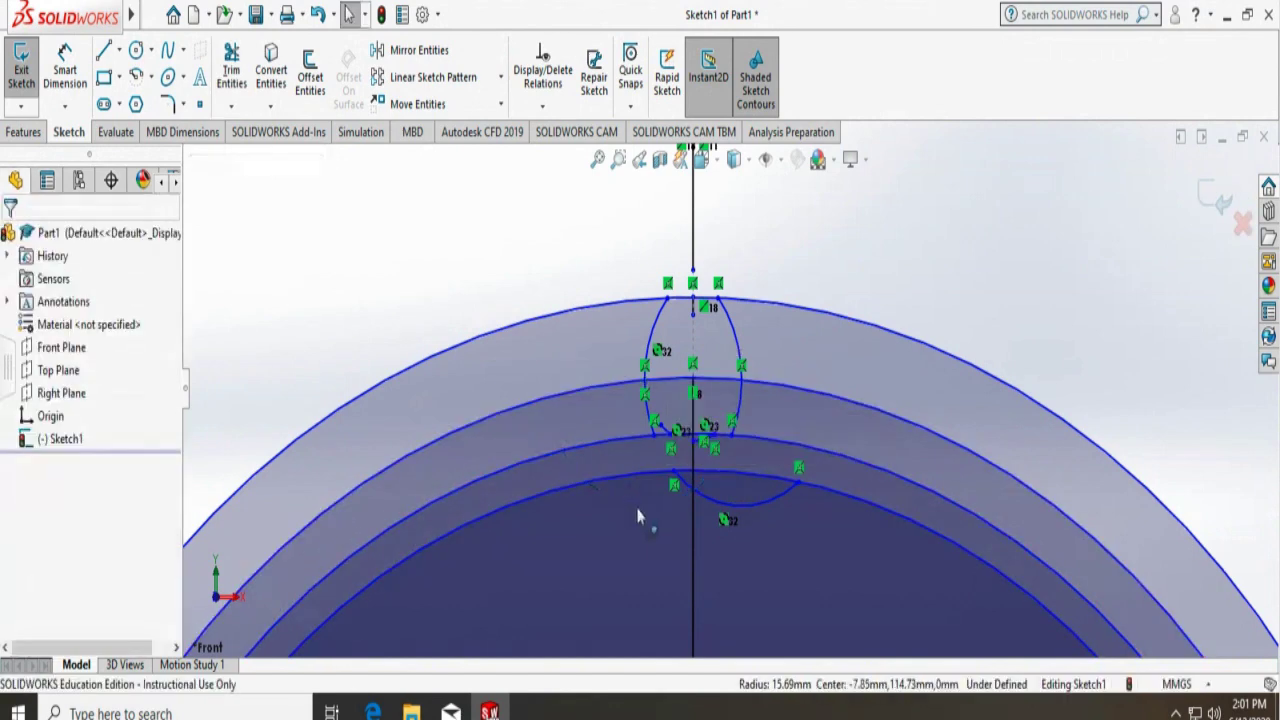
{"action": "left_click", "coordinate": [735, 513]}
{"action": "key", "text": "ctrl+z"}
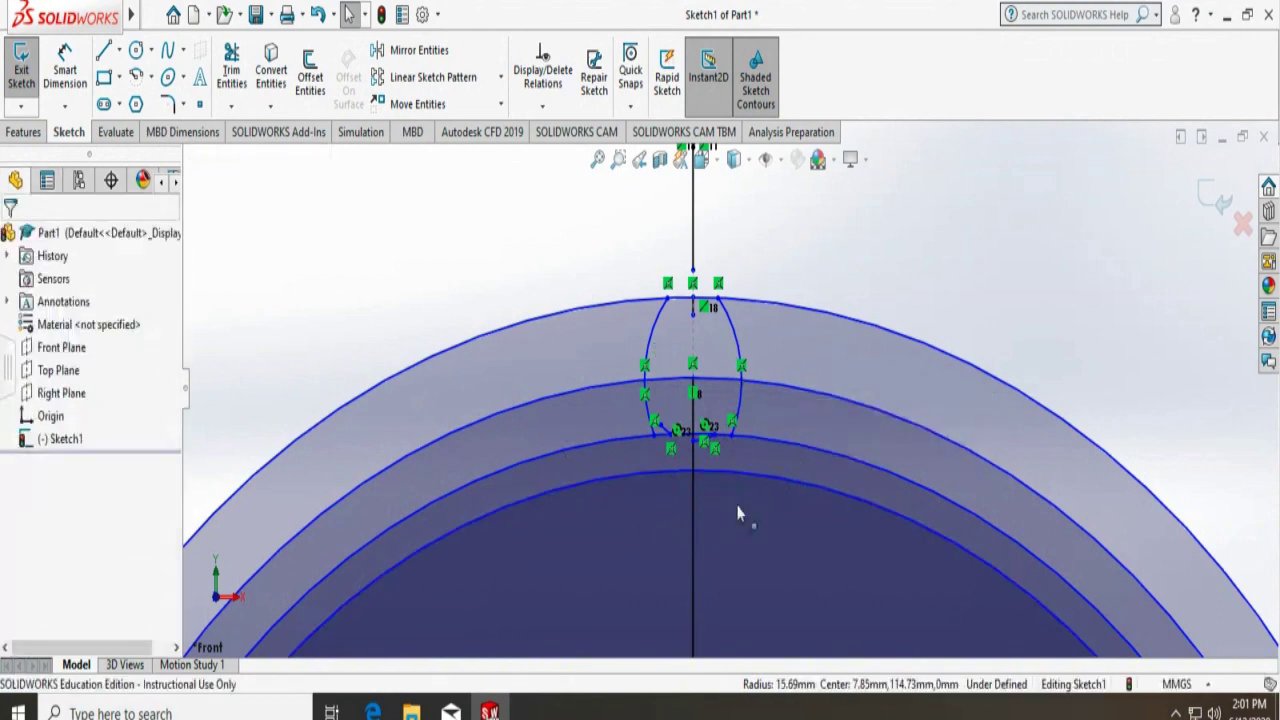
Delete the two small leftover arc fragments near the tooth's base, between the lower ends of its flanks
{"action": "scroll", "coordinate": [682, 437], "scroll_direction": "down", "scroll_amount": 2}
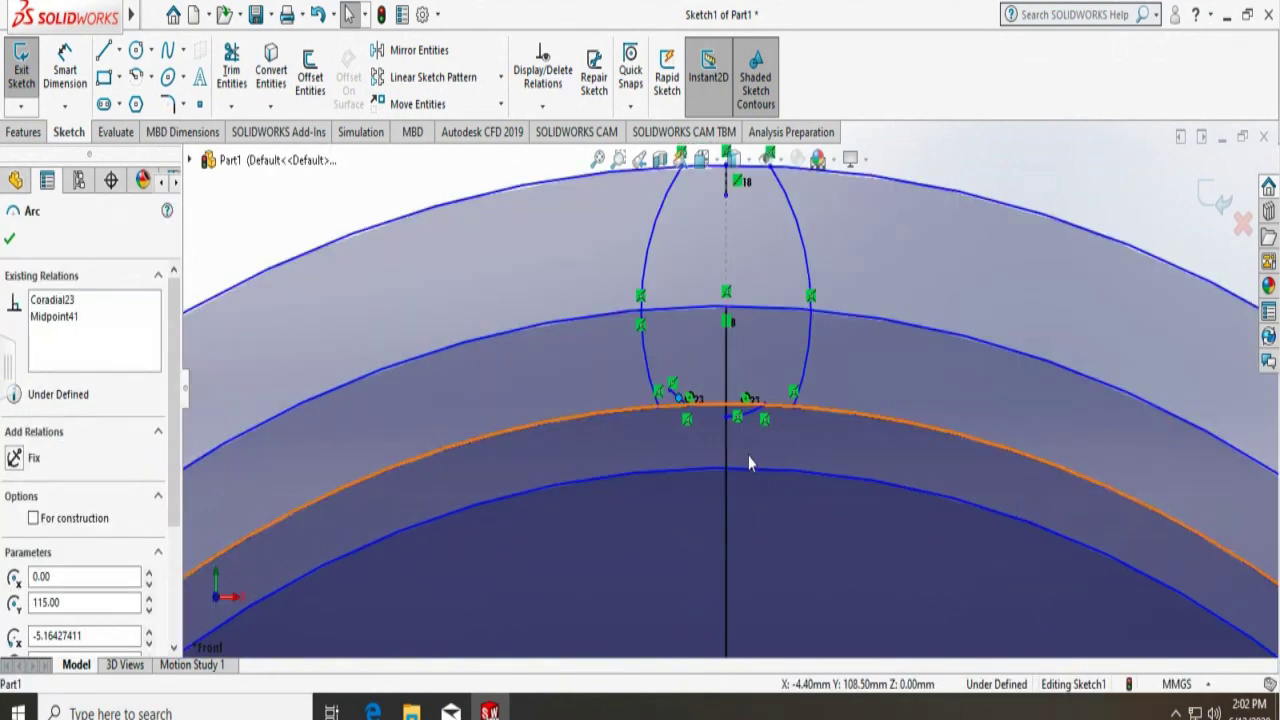
{"action": "scroll", "coordinate": [684, 380], "scroll_direction": "down", "scroll_amount": 4}
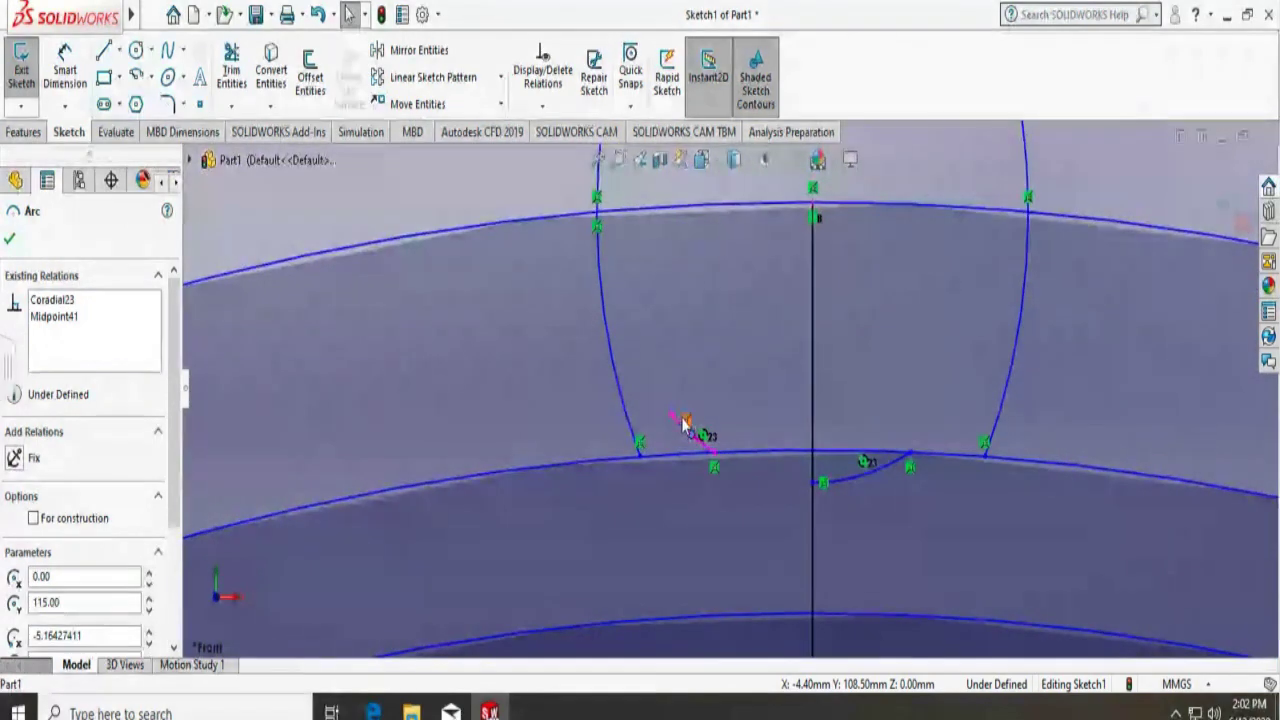
{"action": "left_click", "coordinate": [684, 431]}
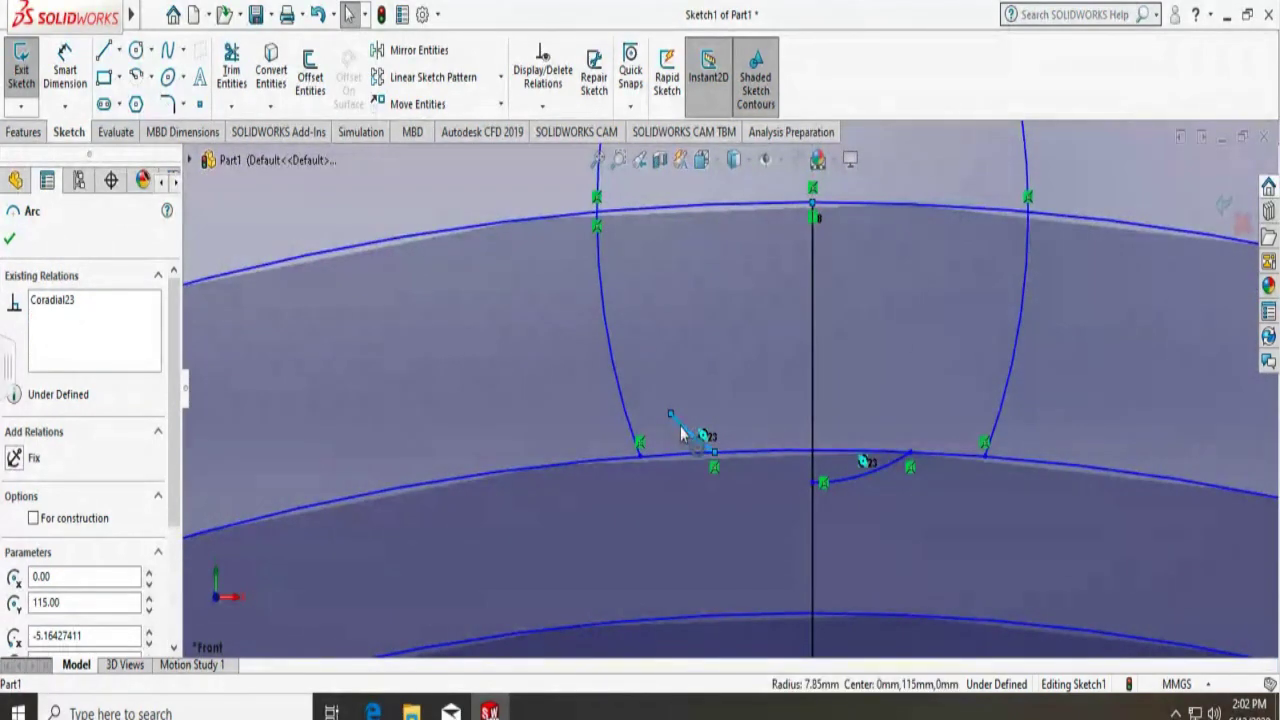
{"action": "key", "text": "Delete"}
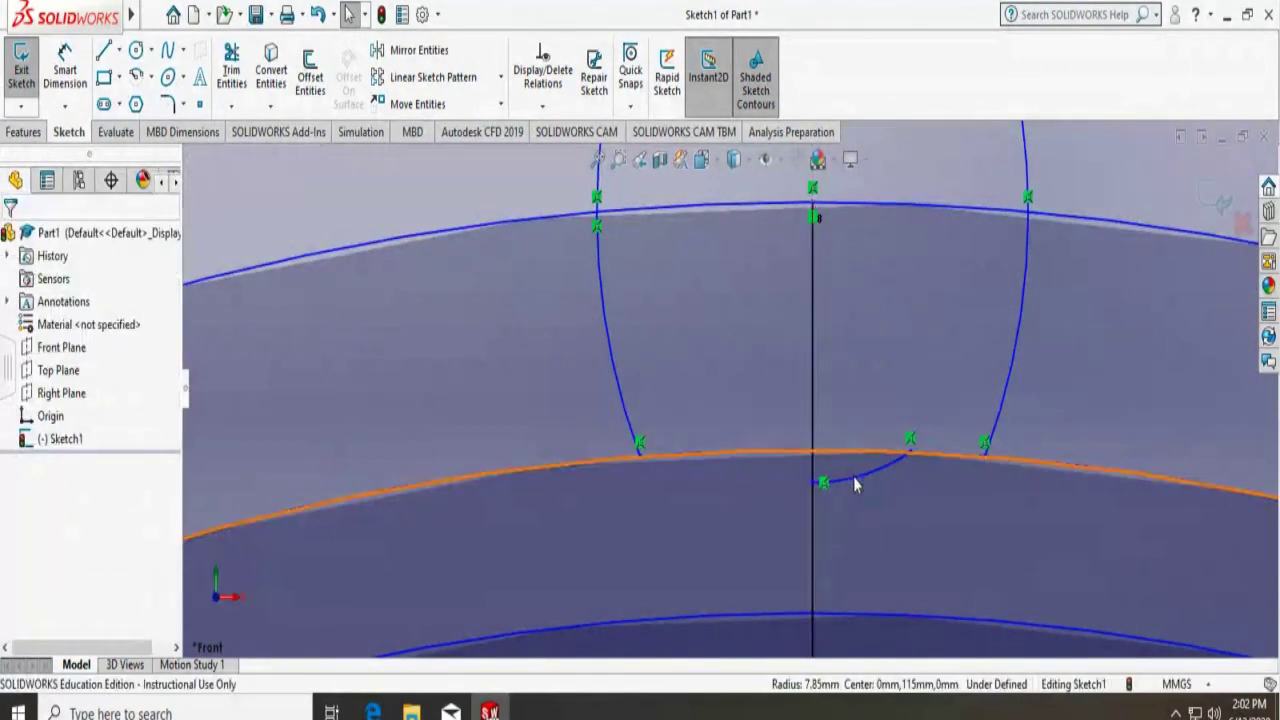
{"action": "left_click", "coordinate": [855, 481]}
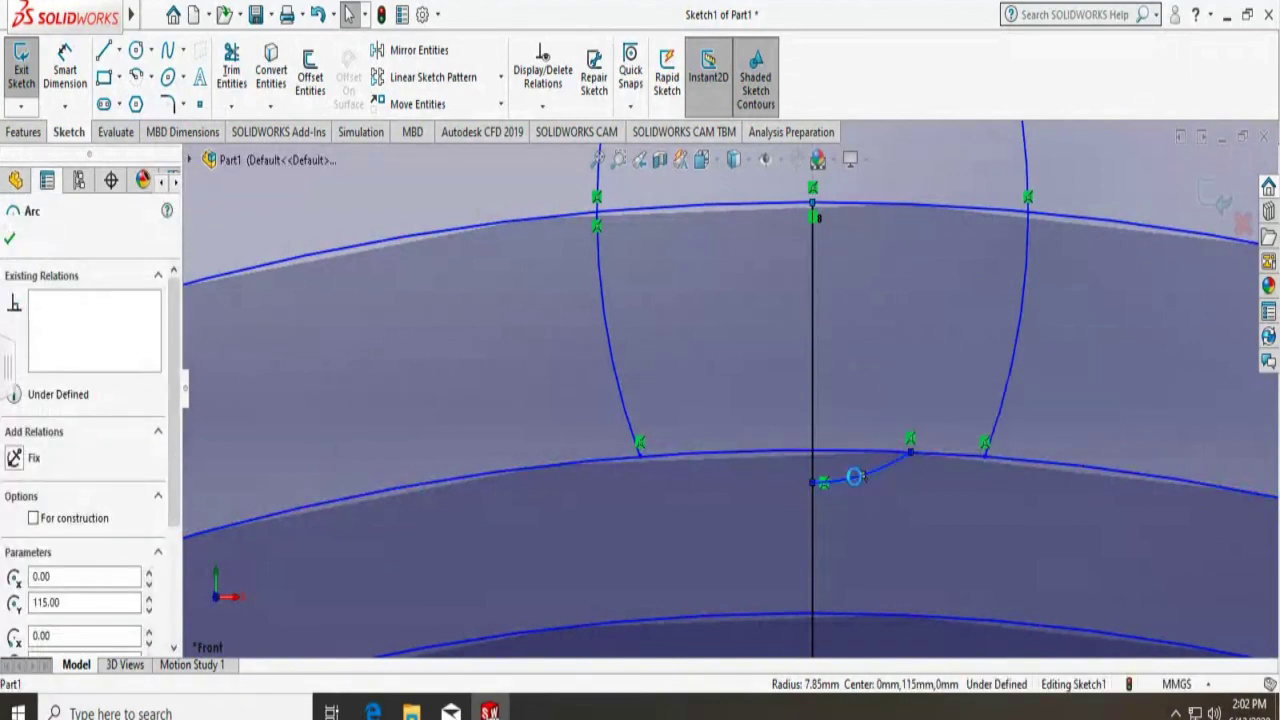
{"action": "key", "text": "Delete"}
{"action": "scroll", "coordinate": [857, 480], "scroll_direction": "up", "scroll_amount": 3}
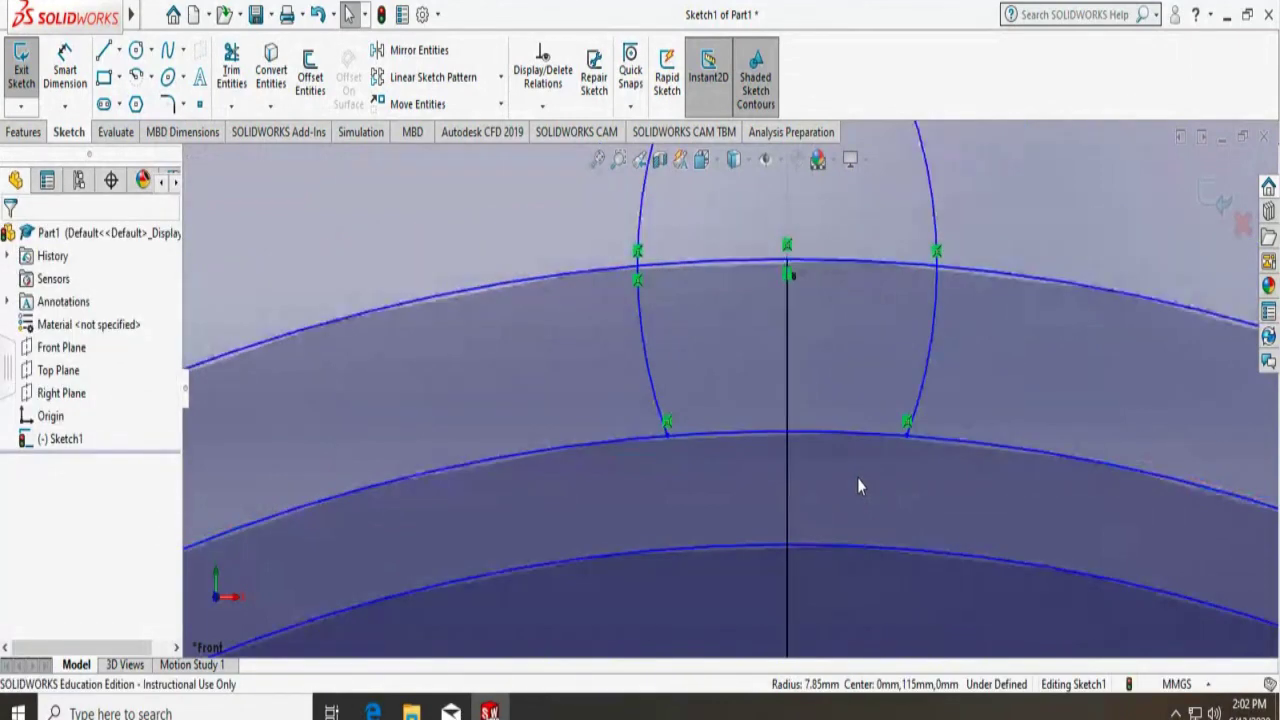
{"action": "scroll", "coordinate": [858, 480], "scroll_direction": "up", "scroll_amount": 3}
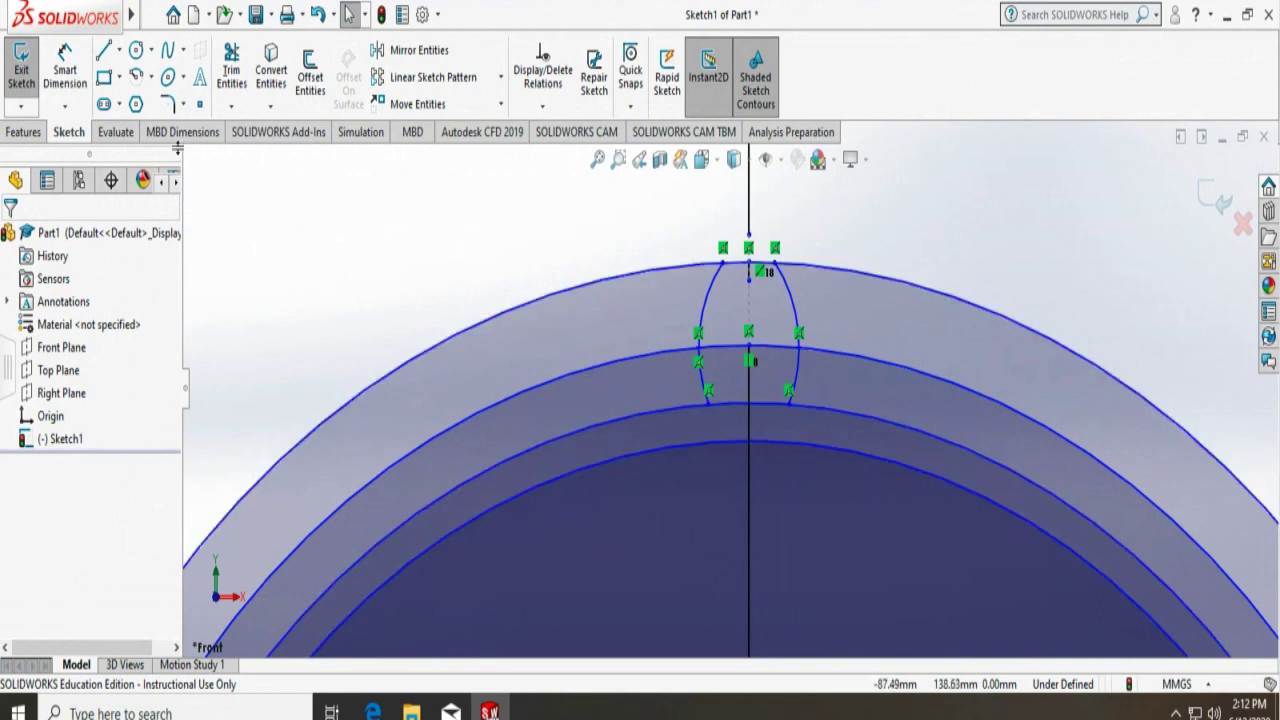
Sketch a vertical line about 4.57 mm long from the left flank's lower end down to the innermost circle
{"action": "left_click", "coordinate": [103, 55]}
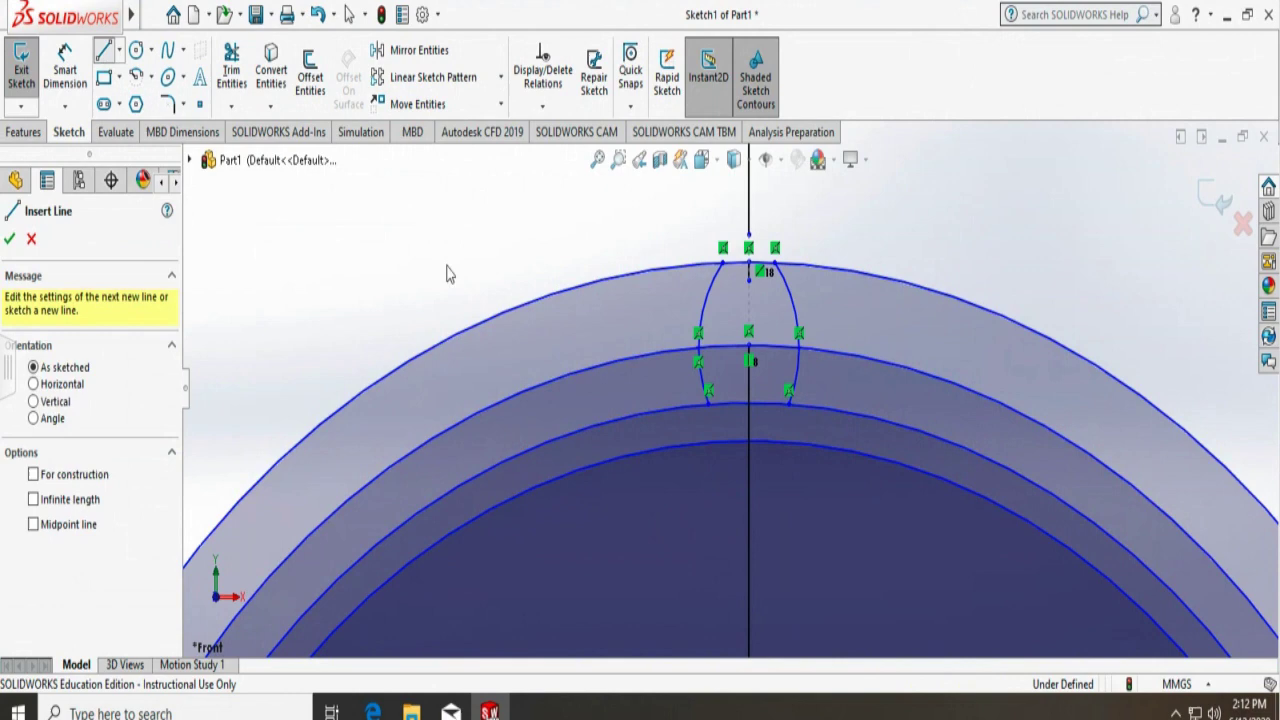
{"action": "left_click", "coordinate": [708, 403]}
{"action": "left_click", "coordinate": [712, 430]}
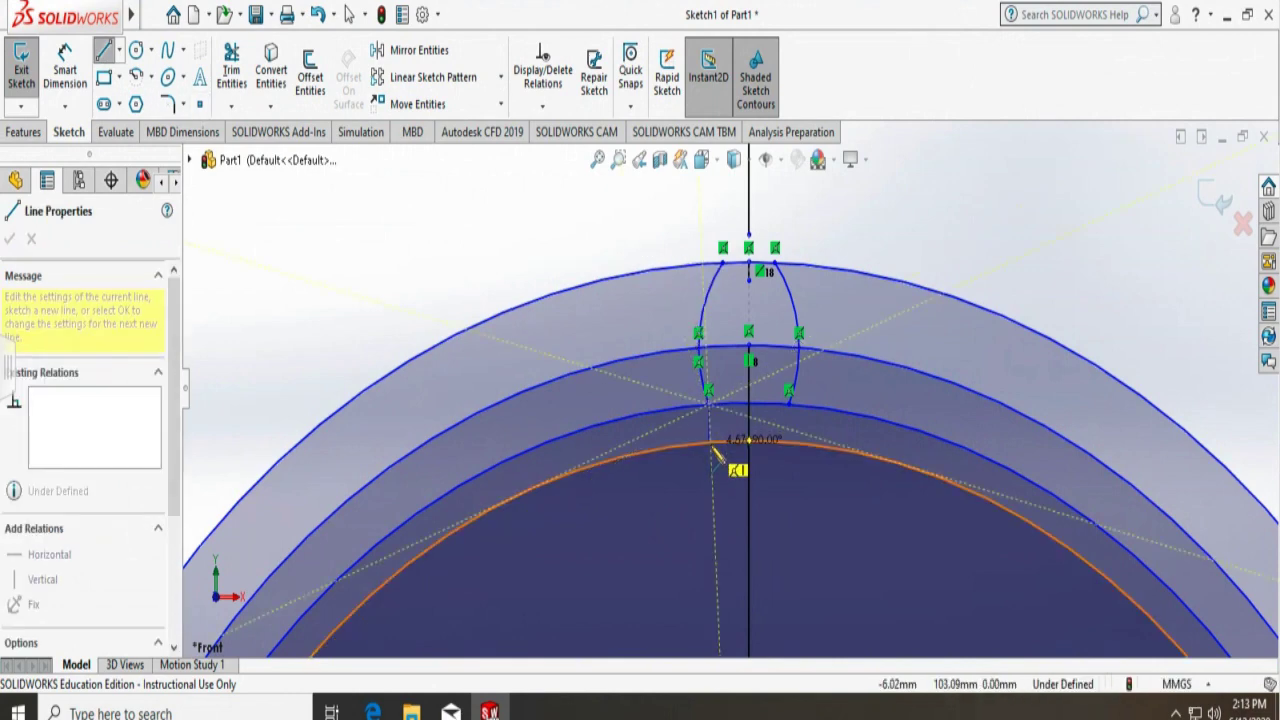
{"action": "double_click", "coordinate": [714, 450]}
{"action": "key", "text": "Escape"}
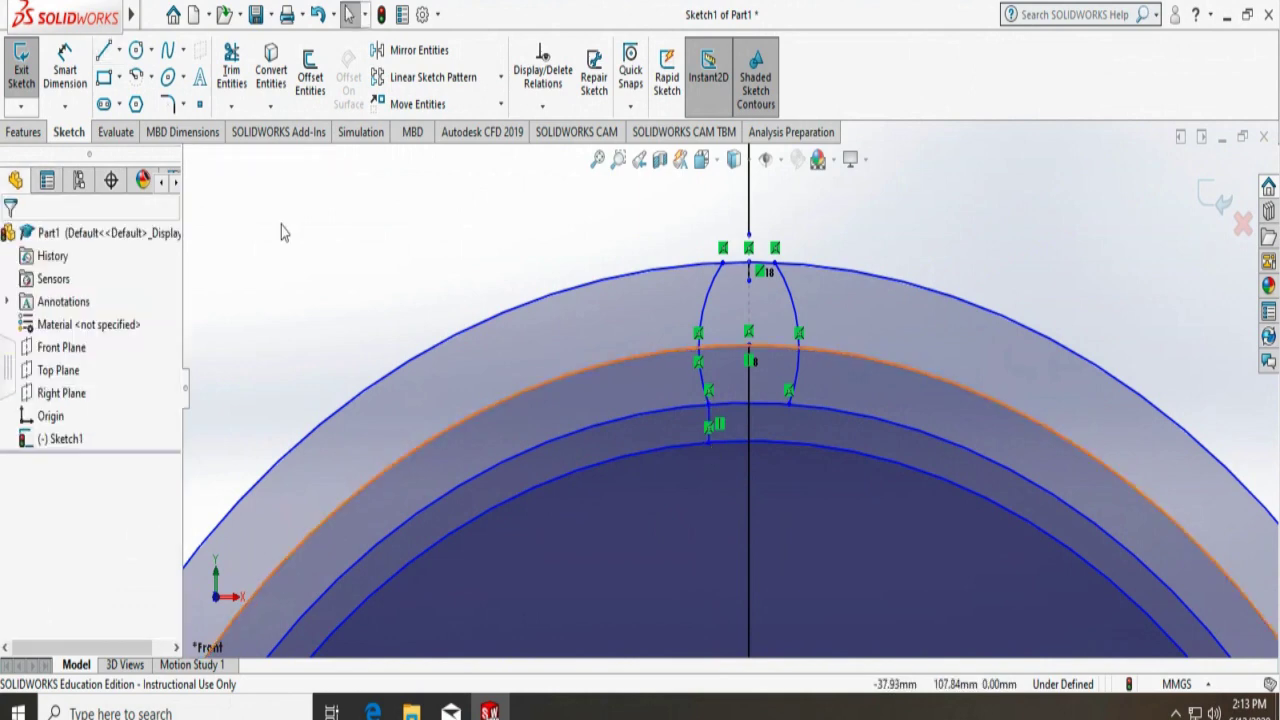
Sketch two neighbouring slanted lines left of the tooth, each about 21.5 mm long from the outermost to the innermost circle
{"action": "left_click", "coordinate": [105, 54]}
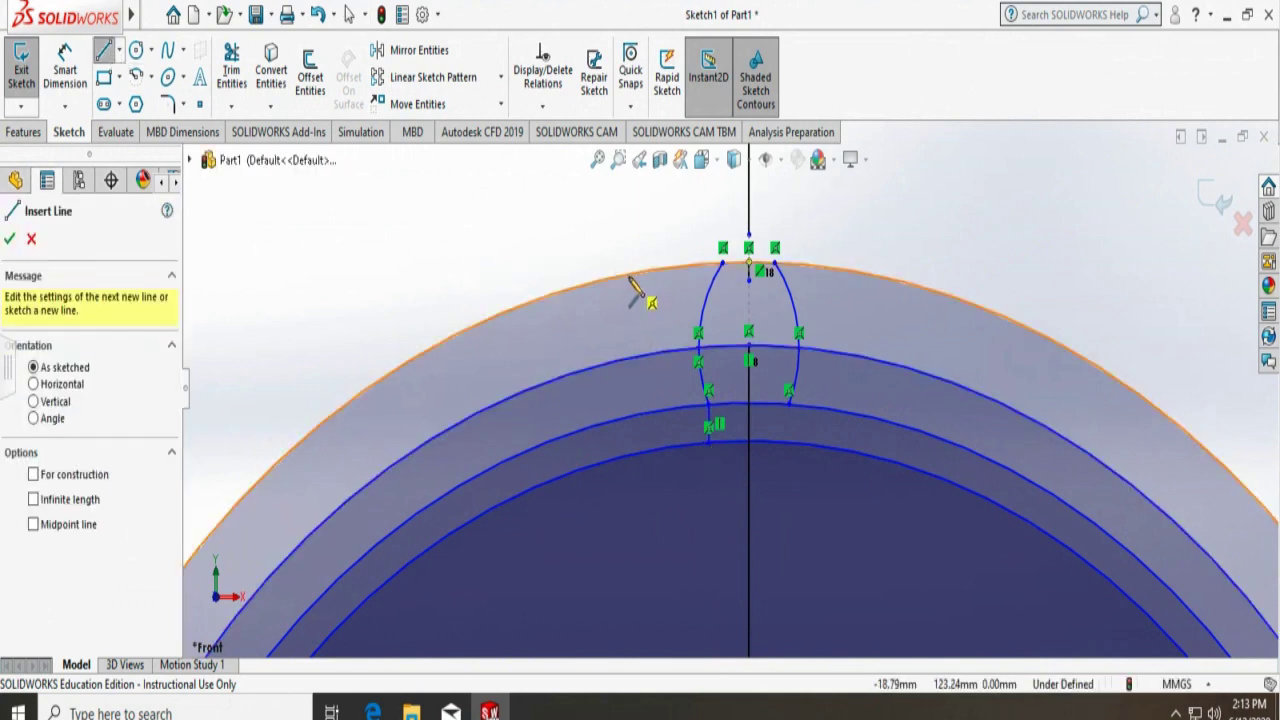
{"action": "left_click", "coordinate": [630, 276]}
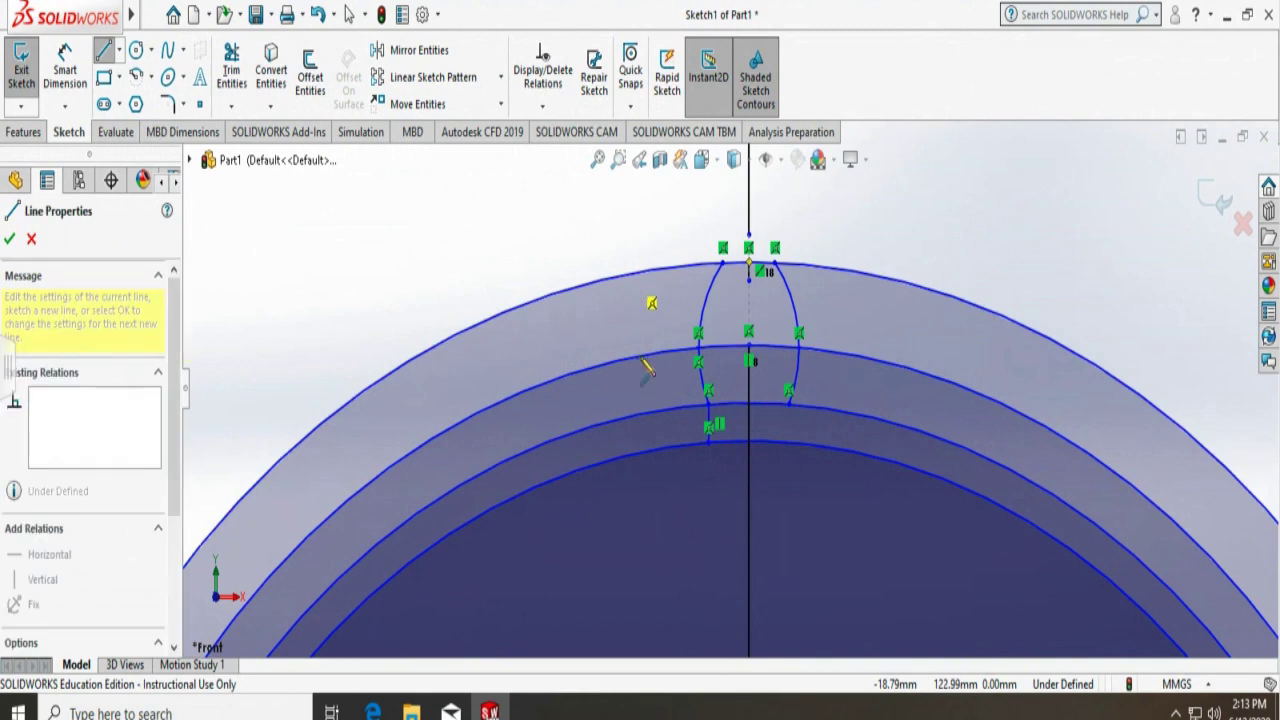
{"action": "left_click", "coordinate": [650, 443]}
{"action": "key", "text": "Escape"}
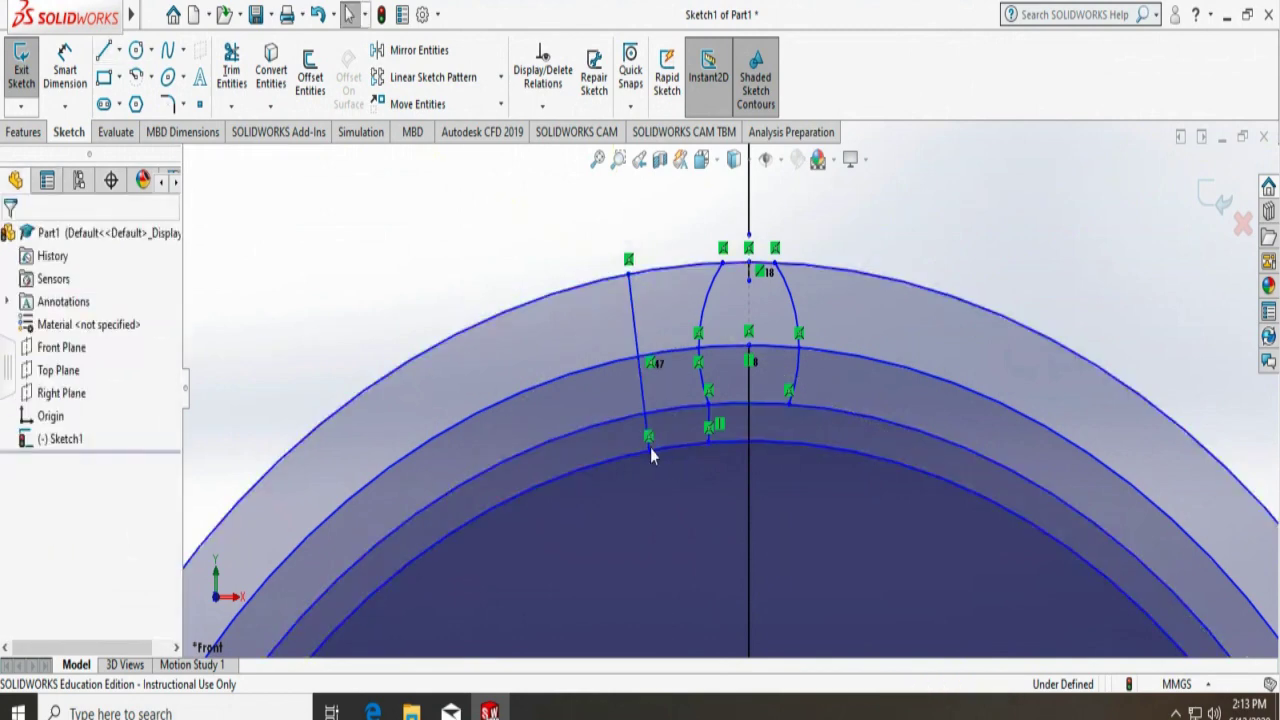
{"action": "left_click", "coordinate": [102, 54]}
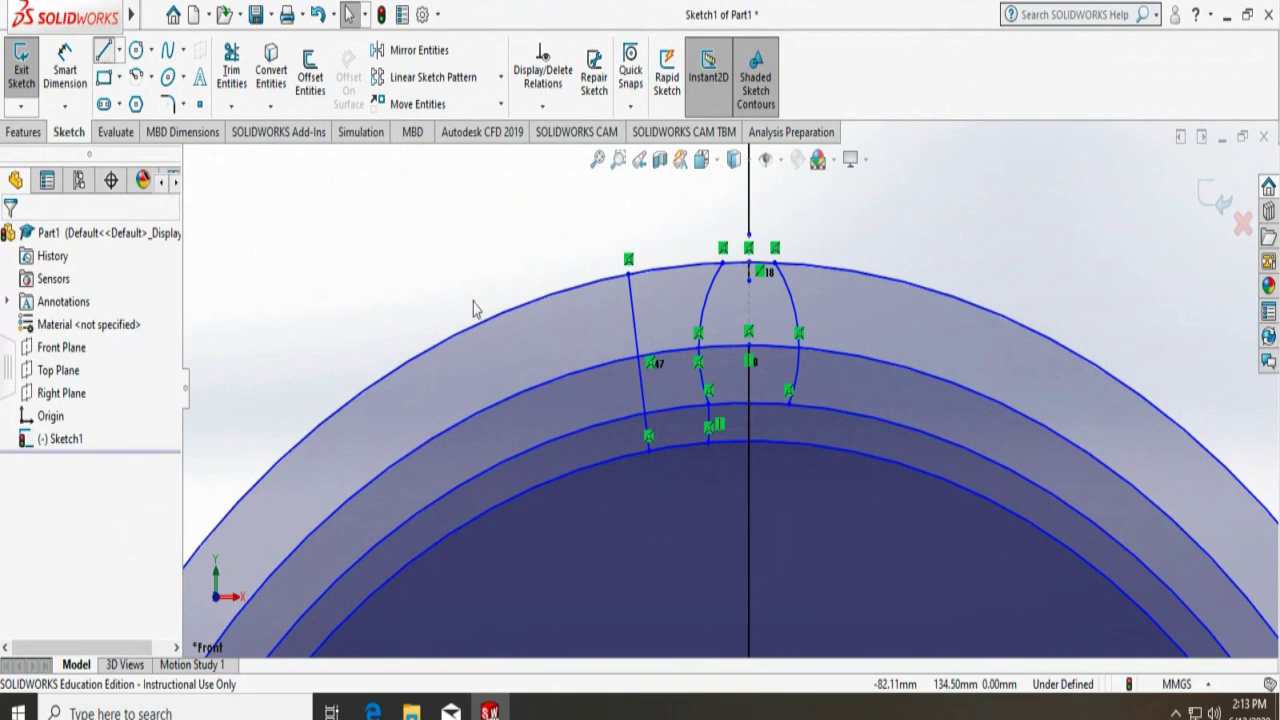
{"action": "left_click", "coordinate": [598, 286]}
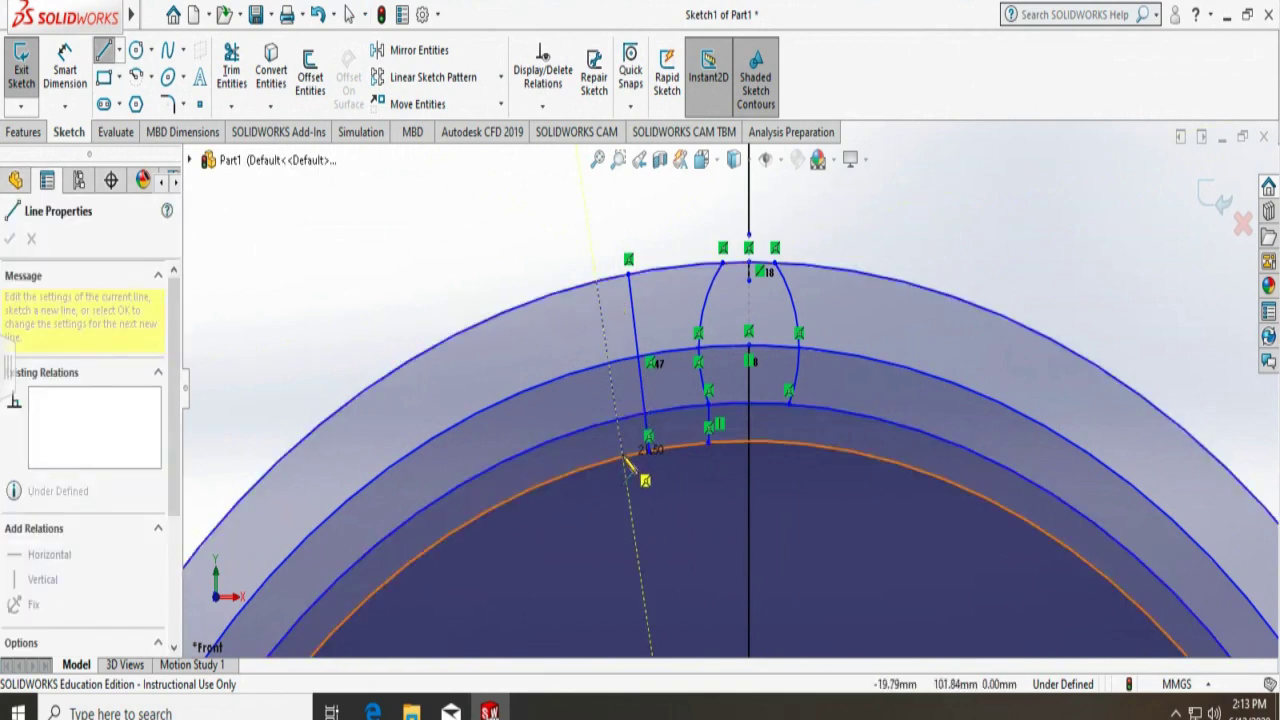
{"action": "left_click", "coordinate": [622, 455]}
{"action": "key", "text": "Escape"}
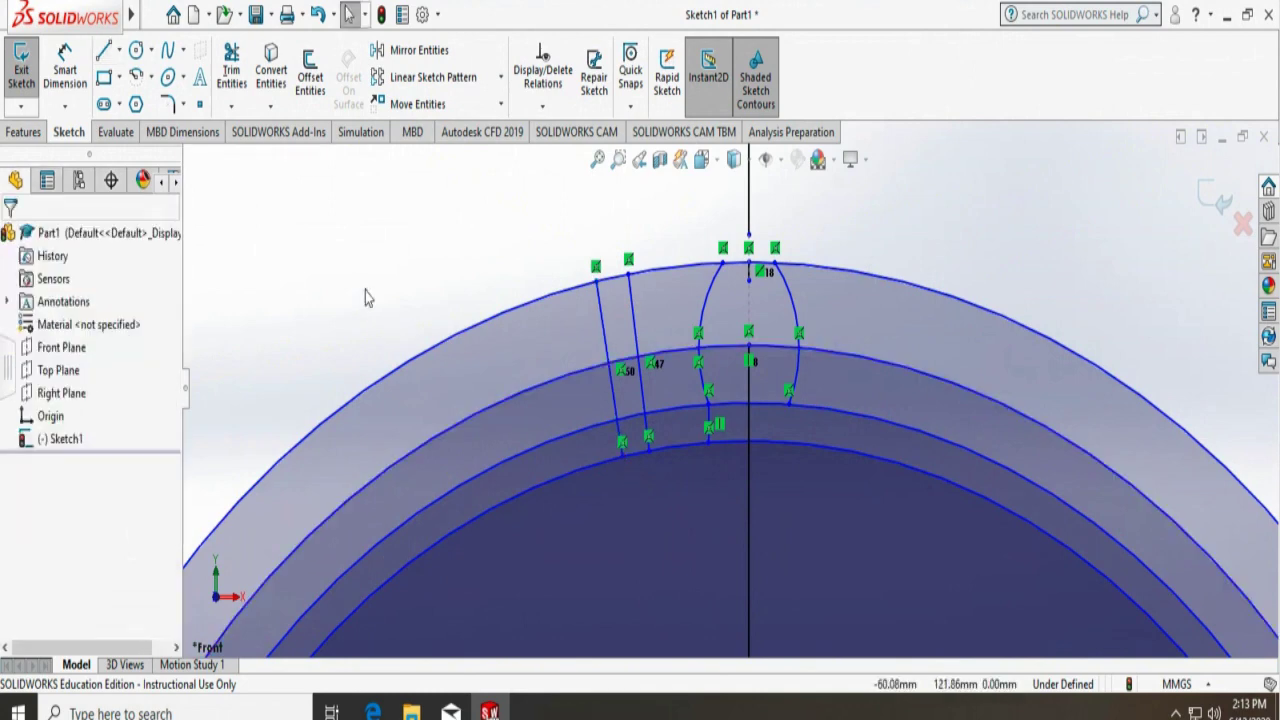
{"action": "left_click", "coordinate": [231, 108]}
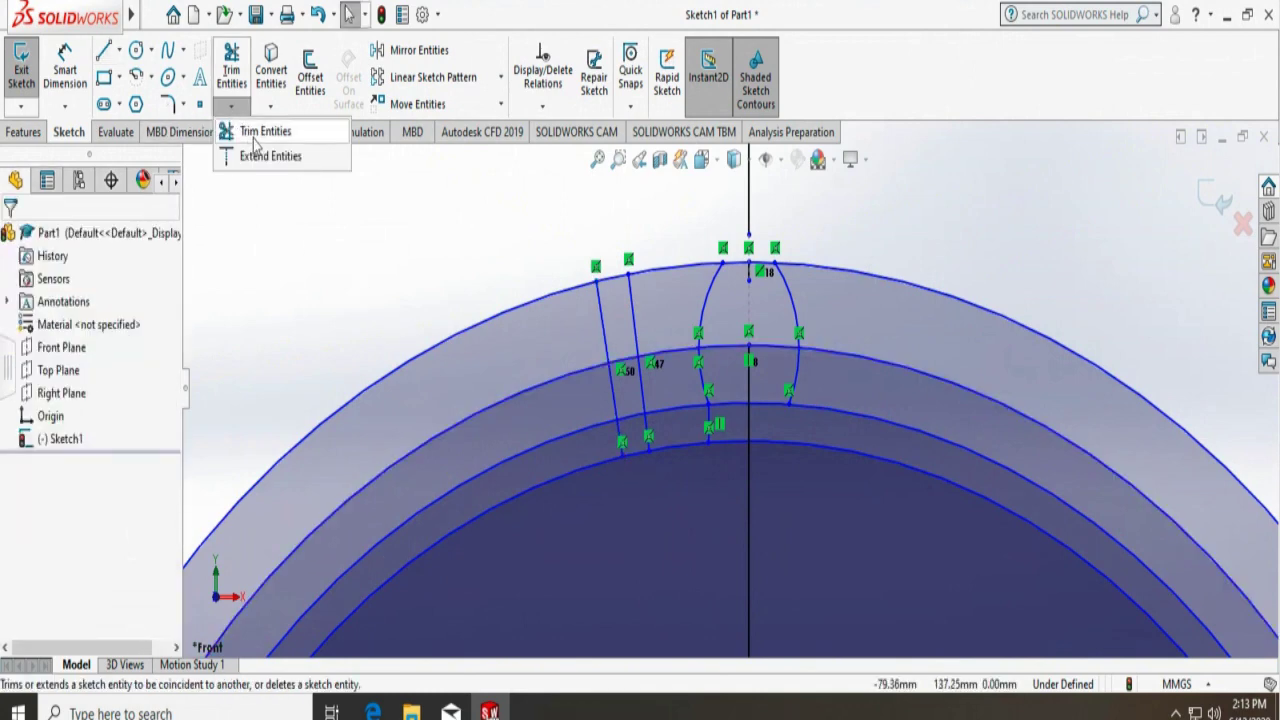
{"action": "left_click", "coordinate": [266, 133]}
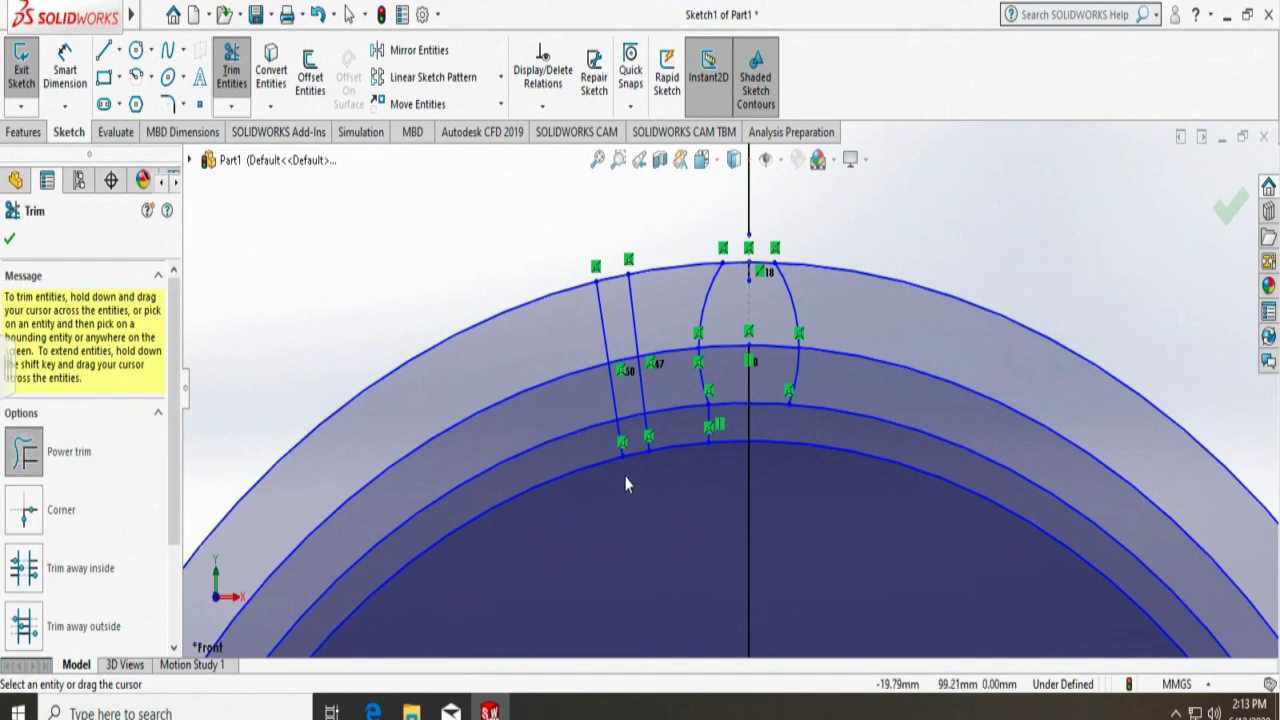
{"action": "mouse_move", "coordinate": [634, 469]}
{"action": "left_mouse_down"}
{"action": "mouse_move", "coordinate": [637, 449]}
{"action": "mouse_move", "coordinate": [612, 446]}
{"action": "left_mouse_up"}
{"action": "key", "text": "Escape"}
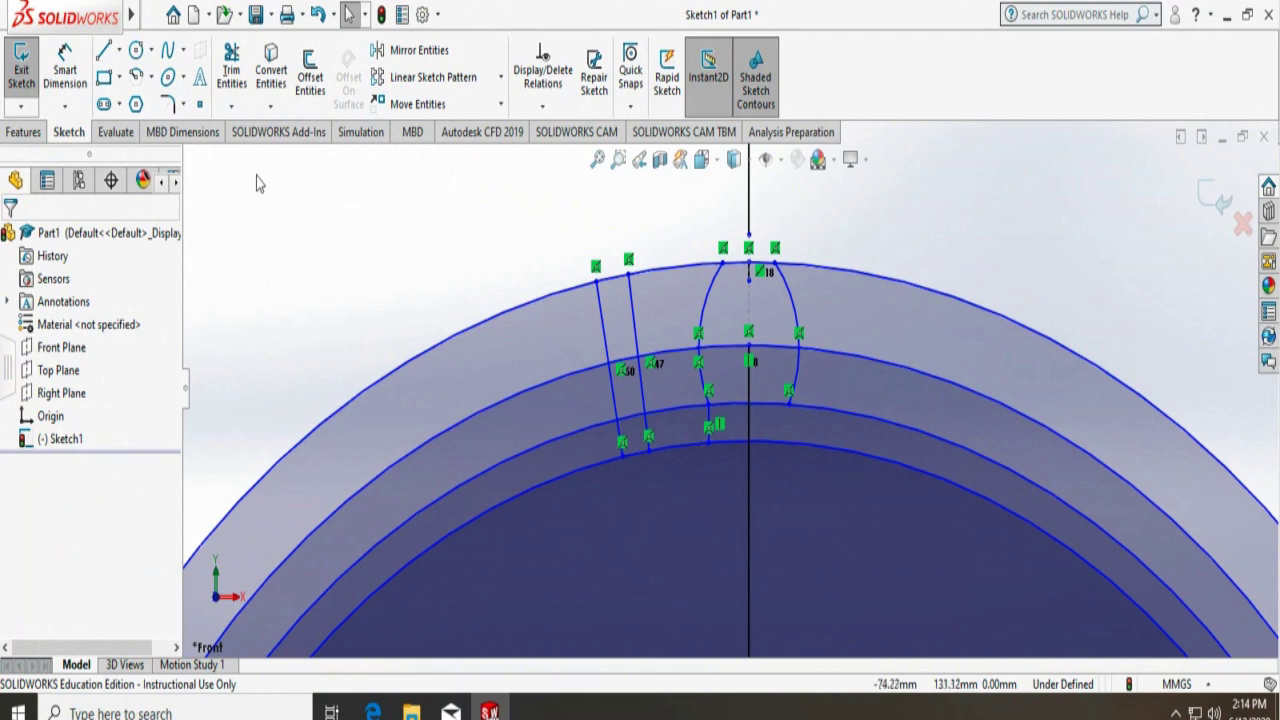
Power-trim the innermost circle between the two slanted lines and between the tooth's left vertical line and the centre line
{"action": "left_click", "coordinate": [236, 110]}
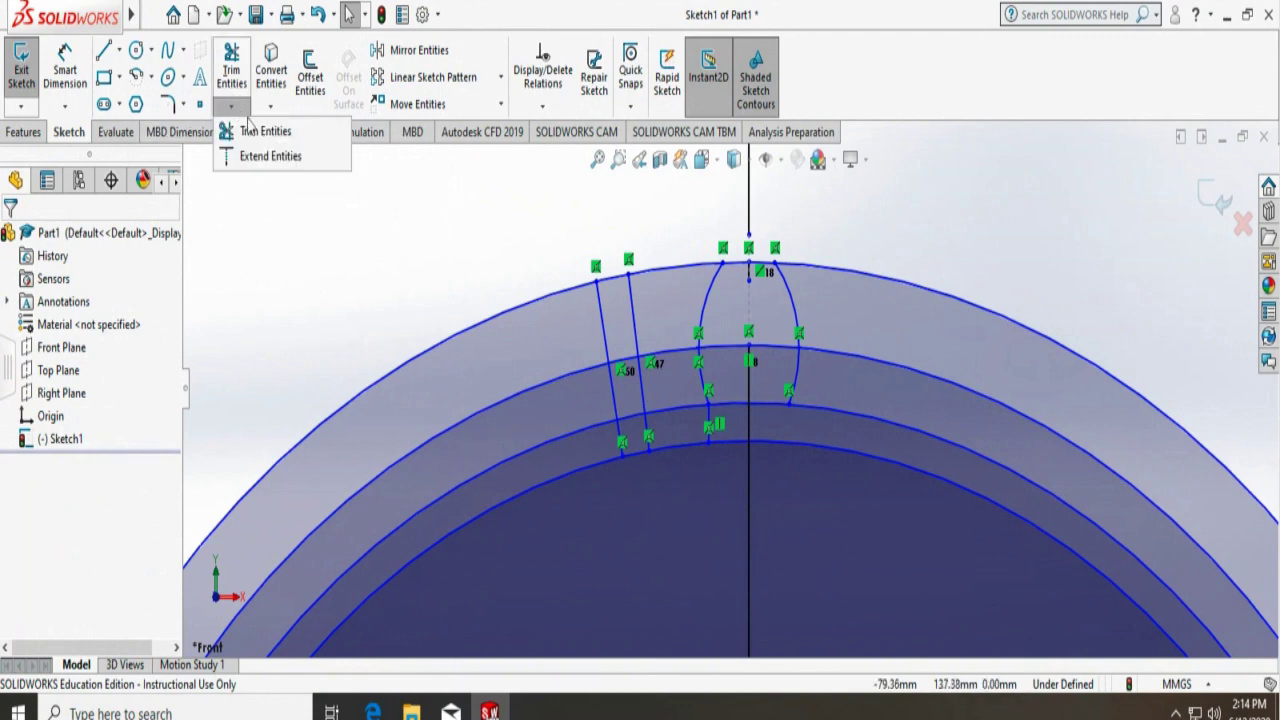
{"action": "left_click", "coordinate": [256, 127]}
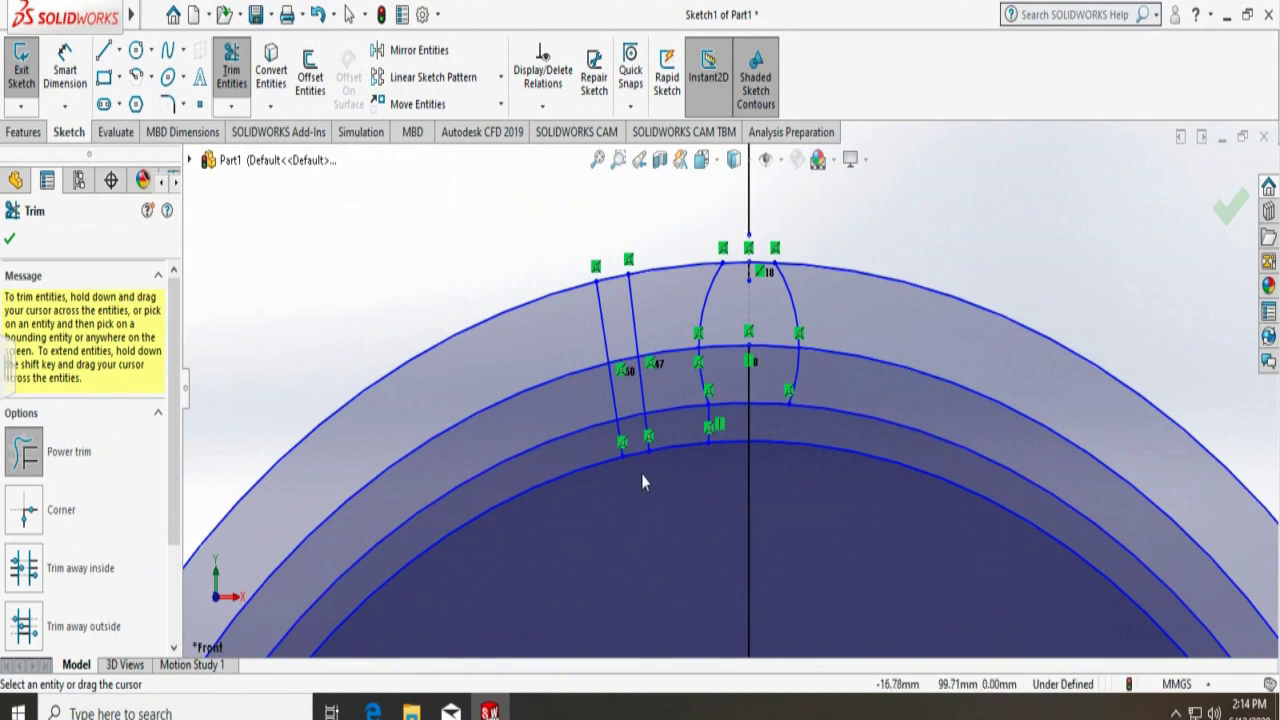
{"action": "mouse_move", "coordinate": [641, 481]}
{"action": "left_mouse_down"}
{"action": "mouse_move", "coordinate": [640, 449]}
{"action": "mouse_move", "coordinate": [645, 470]}
{"action": "mouse_move", "coordinate": [703, 484]}
{"action": "mouse_move", "coordinate": [733, 443]}
{"action": "left_mouse_up"}
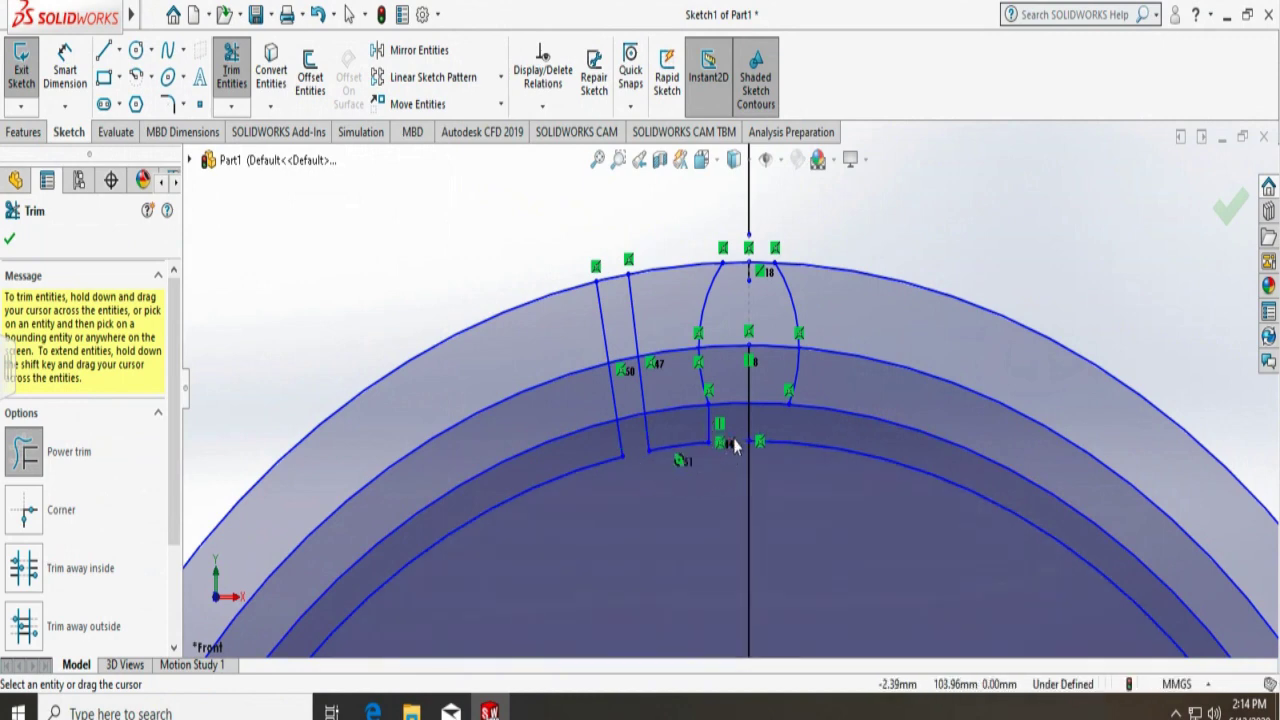
{"action": "key", "text": "Escape"}
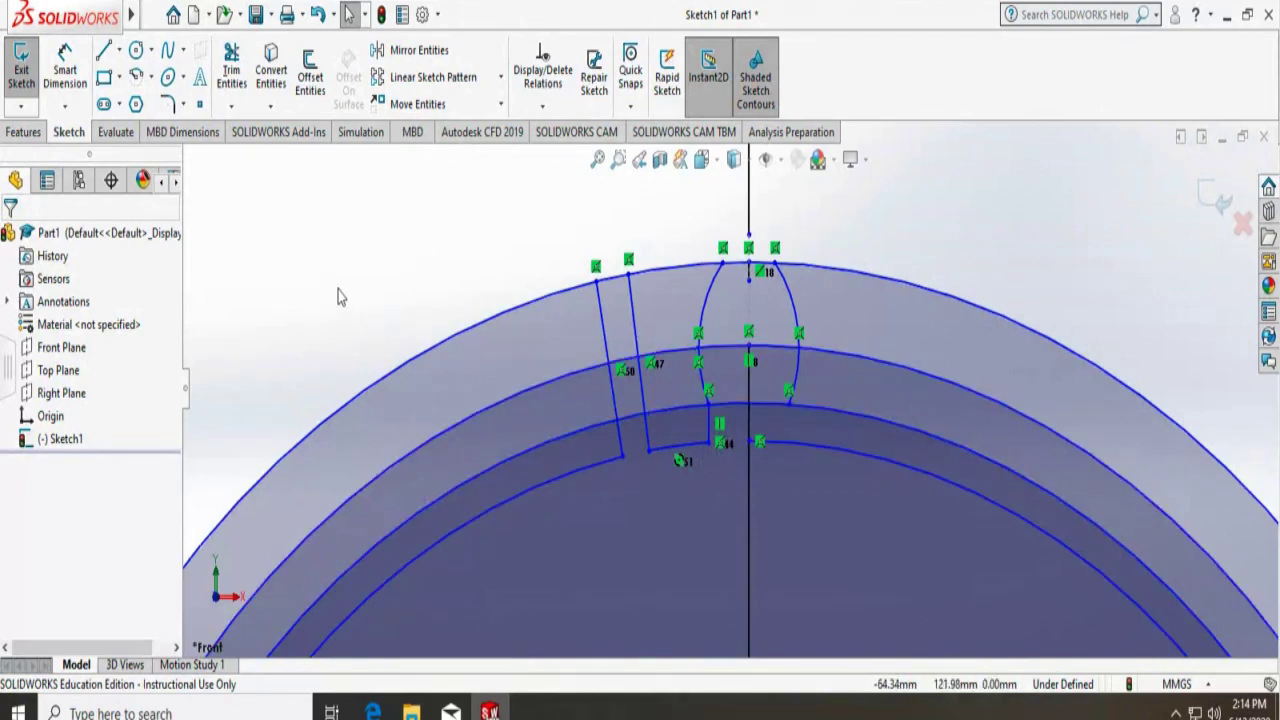
Delete the two slanted lines left of the tooth
{"action": "left_click", "coordinate": [604, 328]}
{"action": "key", "text": "Delete"}
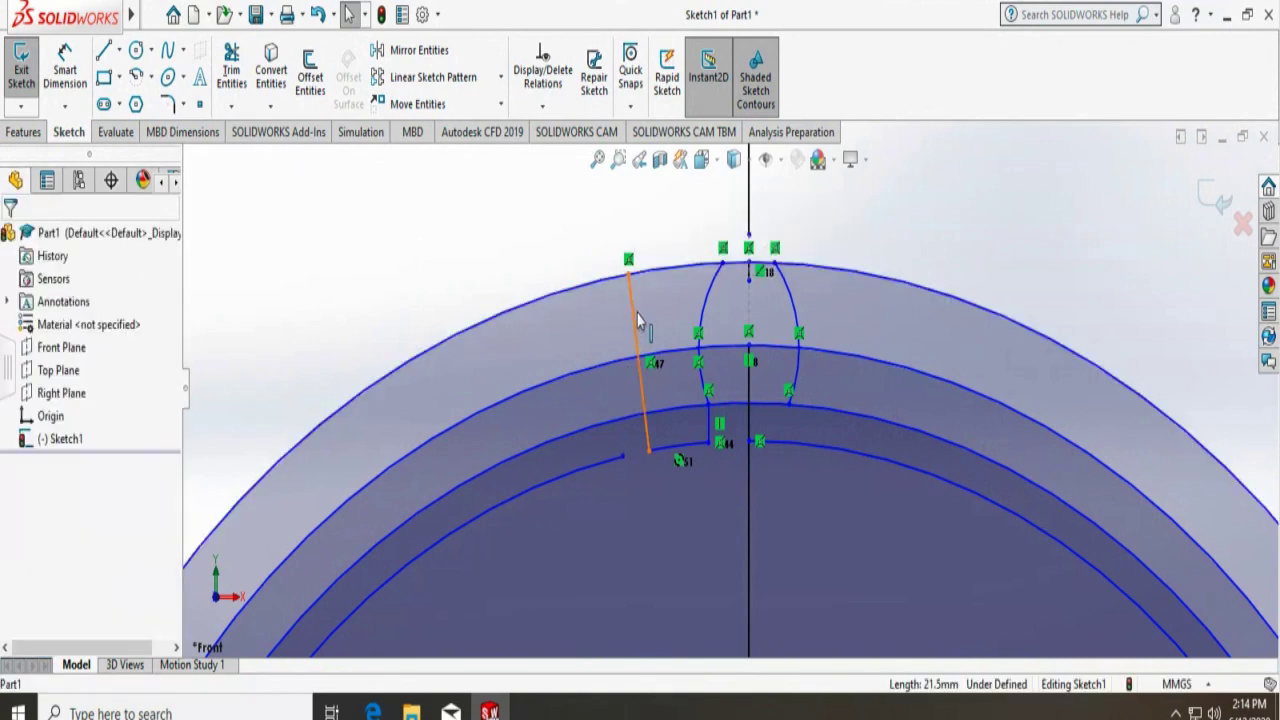
{"action": "left_click", "coordinate": [638, 320]}
{"action": "key", "text": "Delete"}
Add a 4.95994467 mm sketch fillet between the short innermost arc and the vertical line below the tooth's left flank
{"action": "mouse_move", "coordinate": [130, 14]}
{"action": "left_click", "coordinate": [245, 14]}
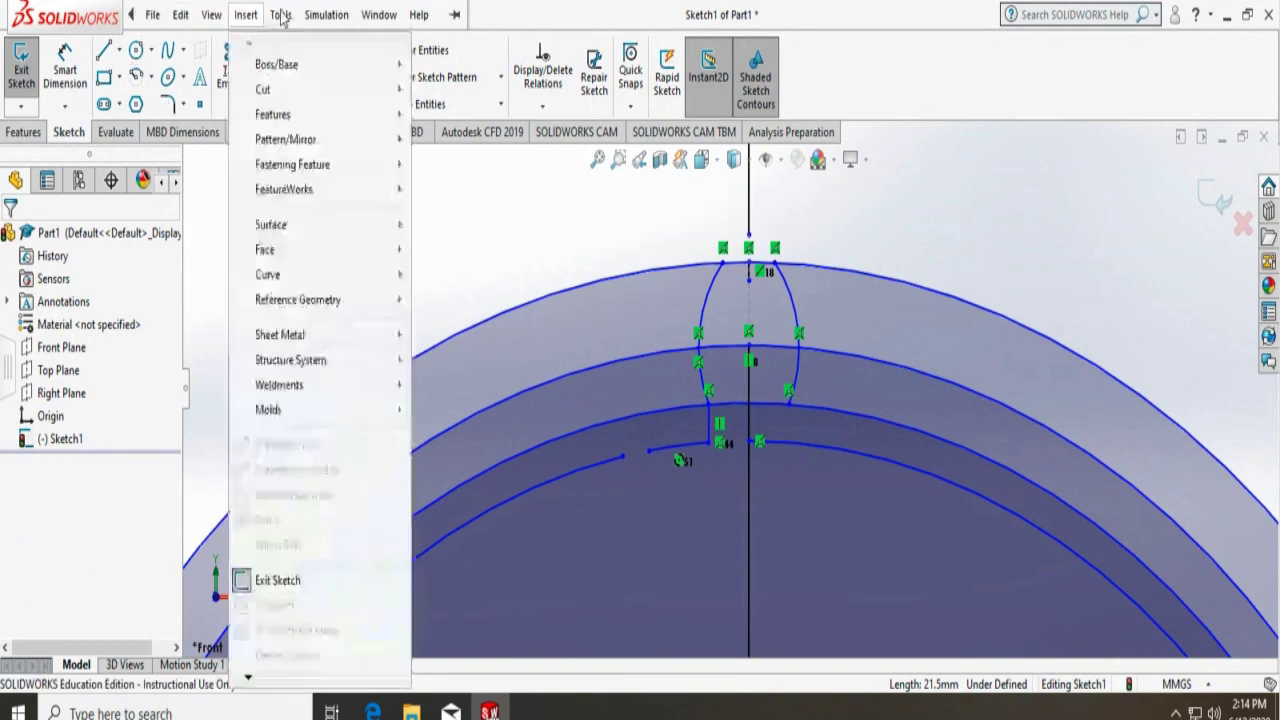
{"action": "mouse_move", "coordinate": [350, 643]}
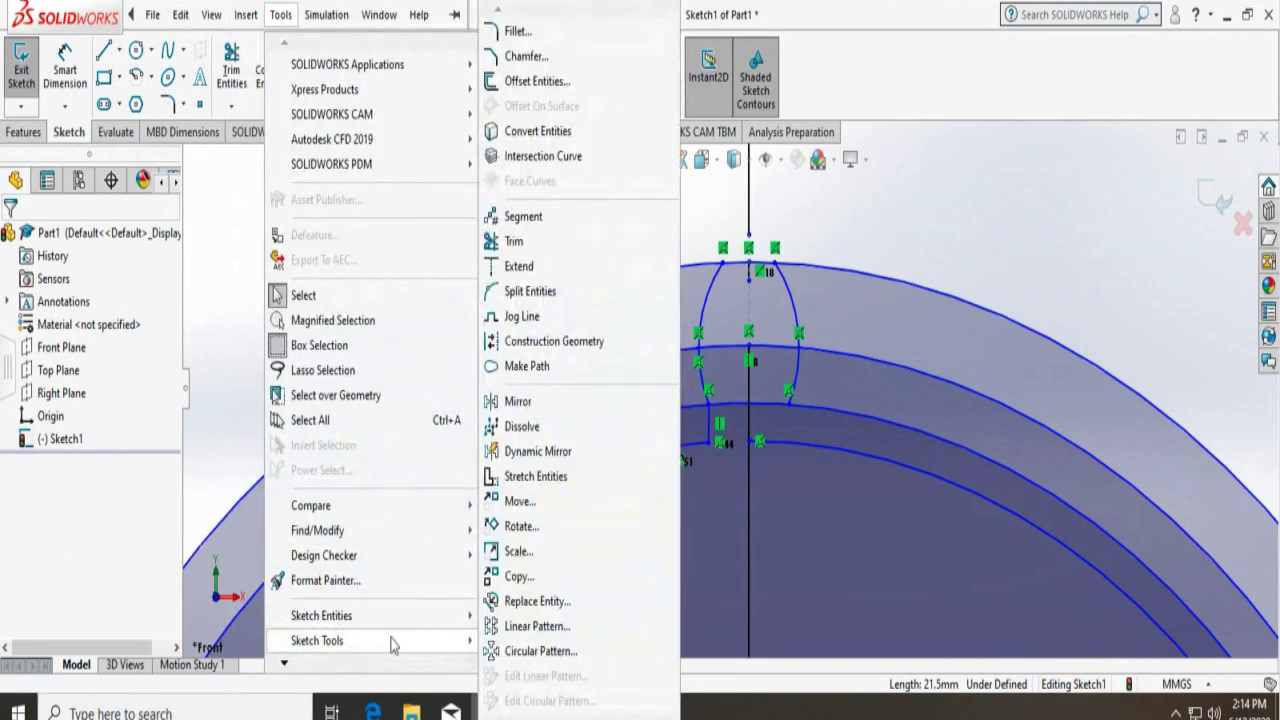
{"action": "left_click", "coordinate": [591, 31]}
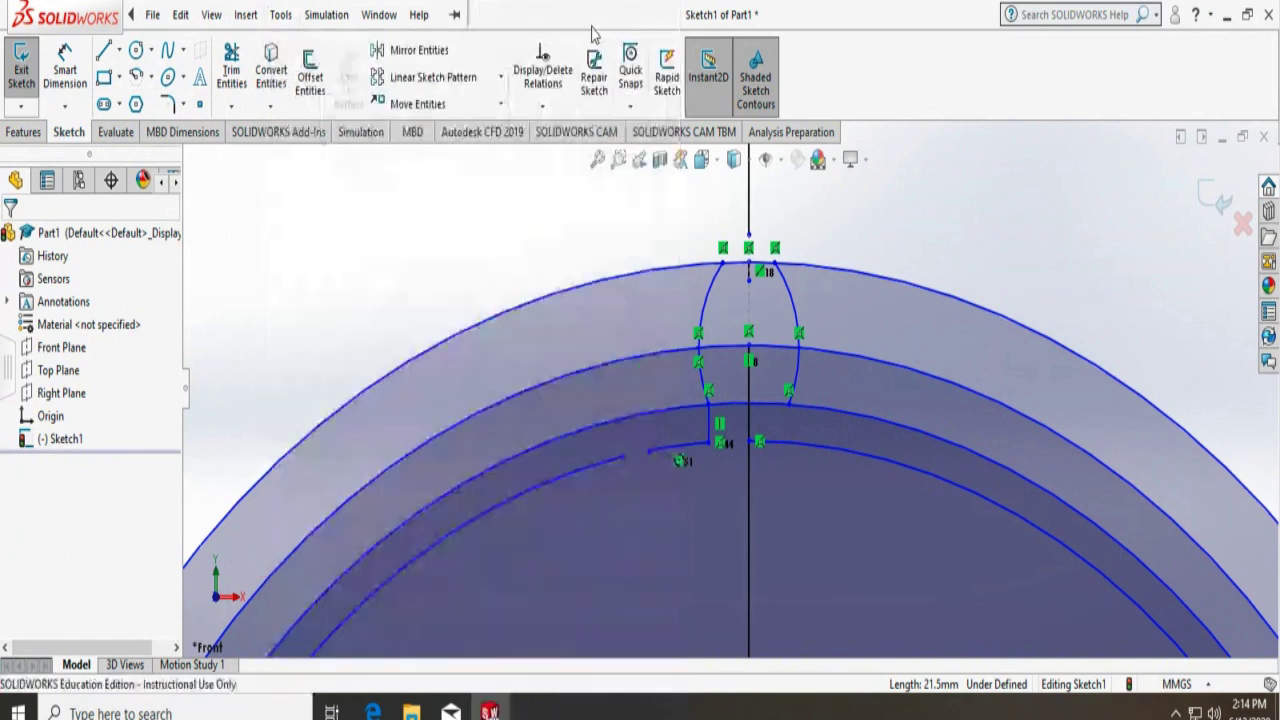
{"action": "left_click", "coordinate": [696, 445]}
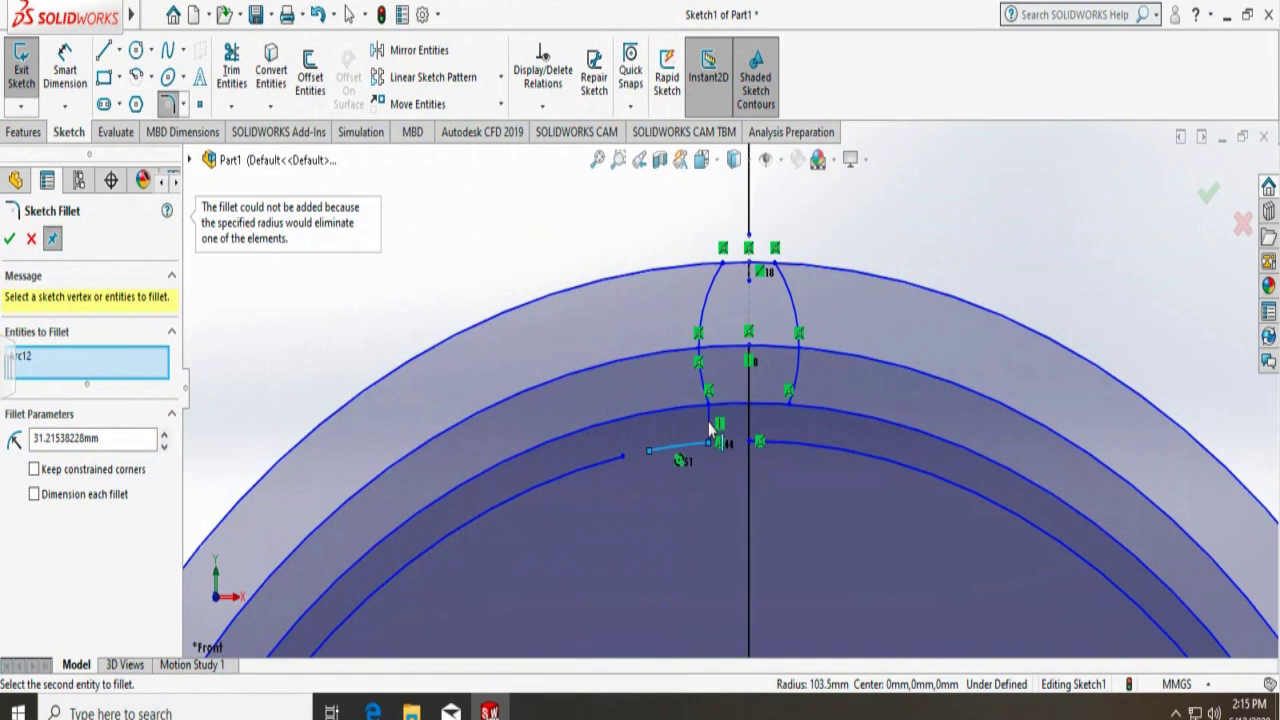
{"action": "left_click", "coordinate": [87, 440]}
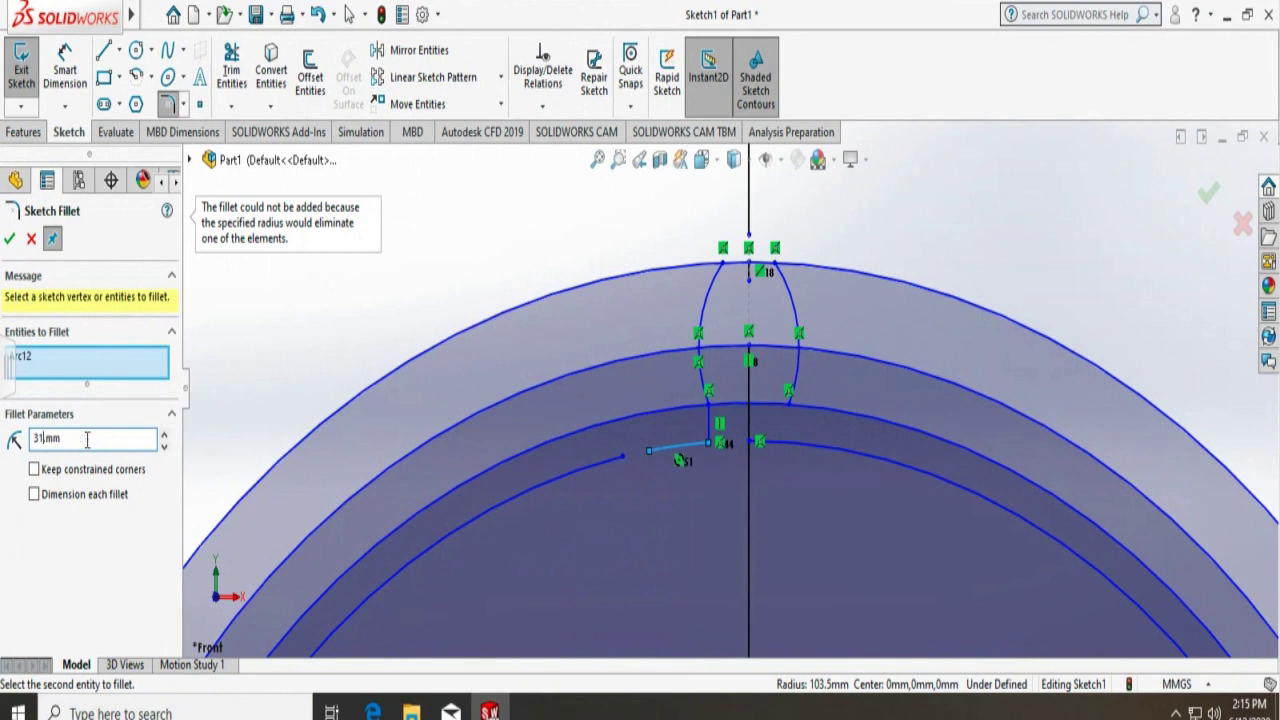
{"action": "key", "text": "BackSpace"}
{"action": "type", "text": "4.95994467"}
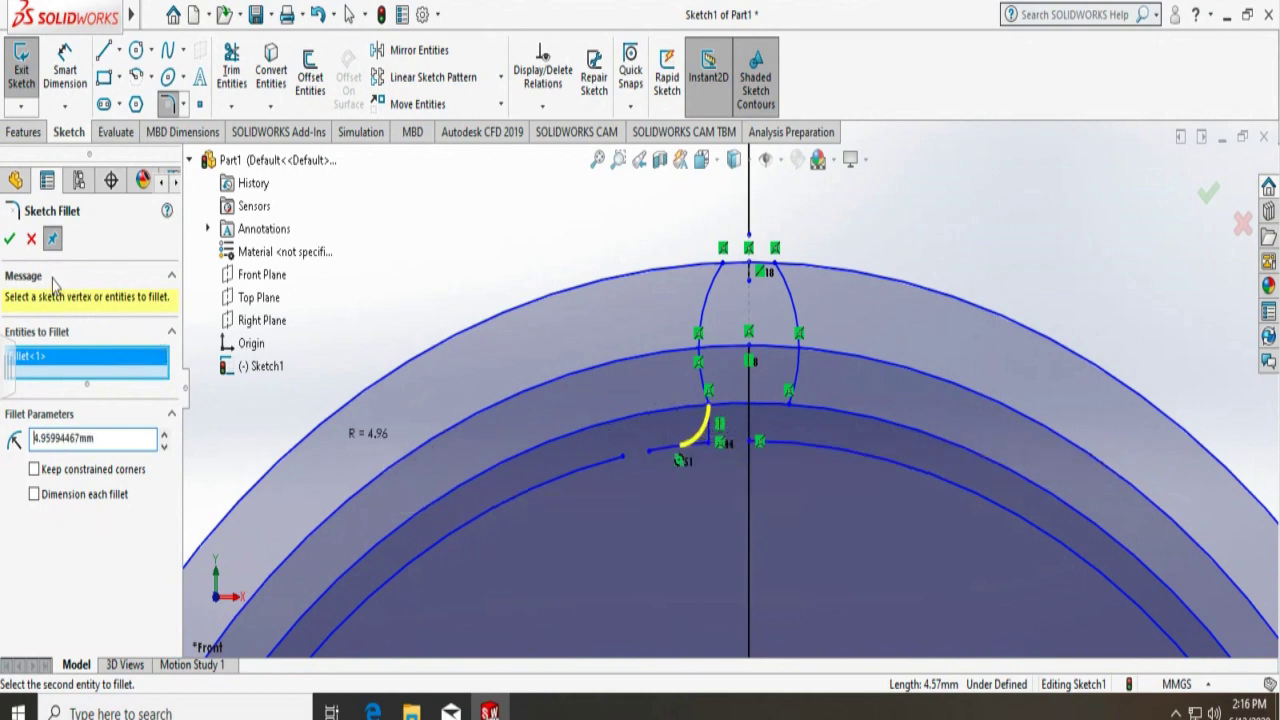
{"action": "left_click", "coordinate": [9, 240]}
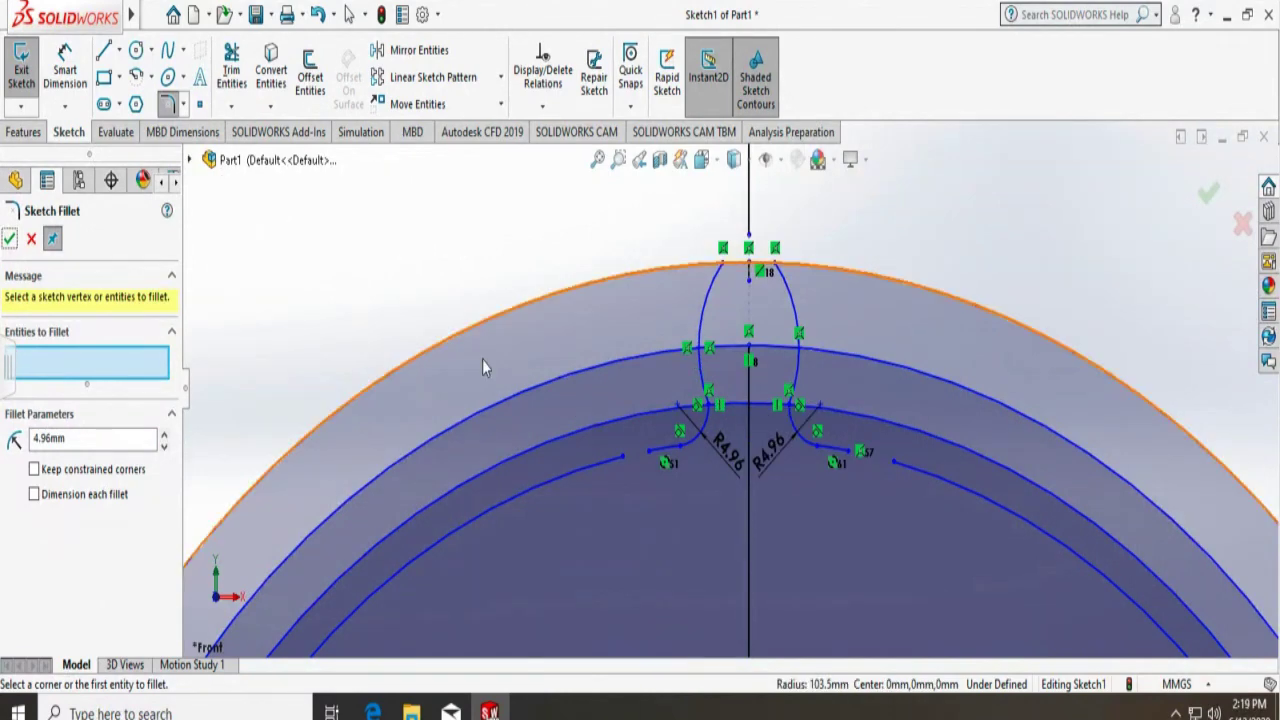
{"action": "key", "text": "Escape"}
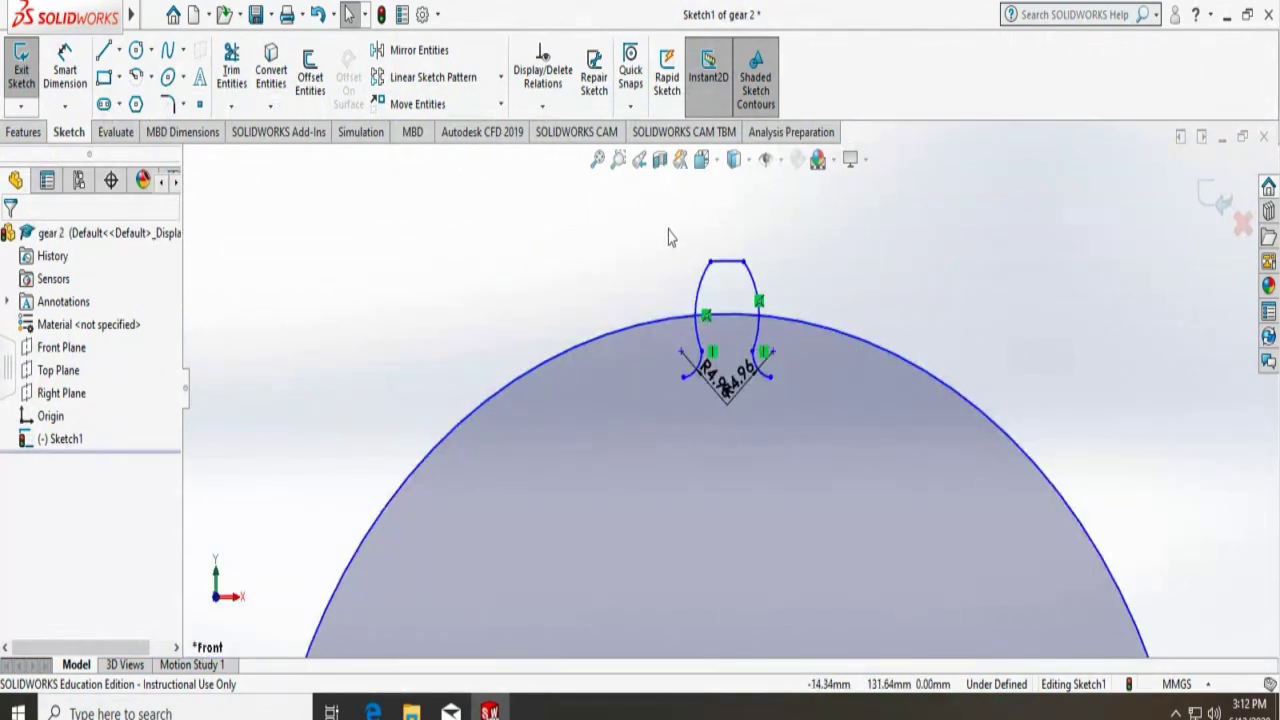
Circular-pattern the tooth outline and its root fillets about the origin as 23 equally spaced instances over 360 degrees
{"action": "mouse_move", "coordinate": [669, 233]}
{"action": "left_mouse_down"}
{"action": "mouse_move", "coordinate": [756, 418]}
{"action": "mouse_move", "coordinate": [820, 432]}
{"action": "left_mouse_up"}
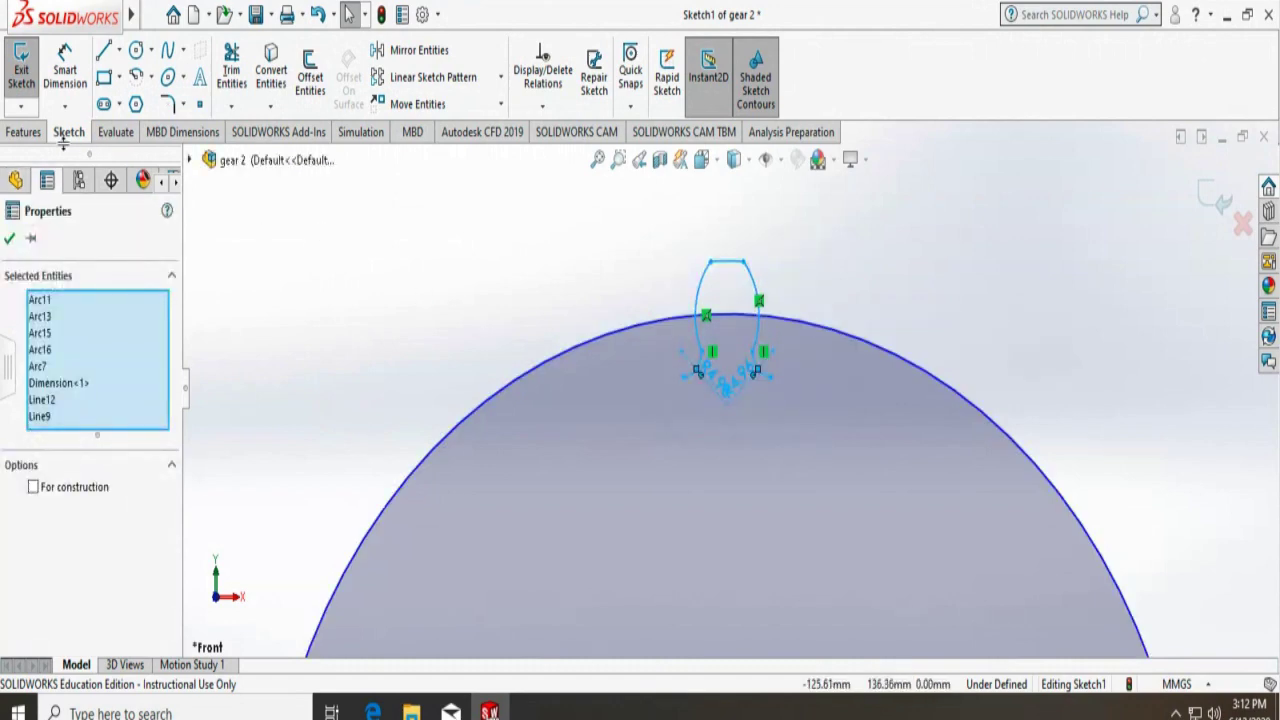
{"action": "mouse_move", "coordinate": [130, 14]}
{"action": "left_click", "coordinate": [180, 14]}
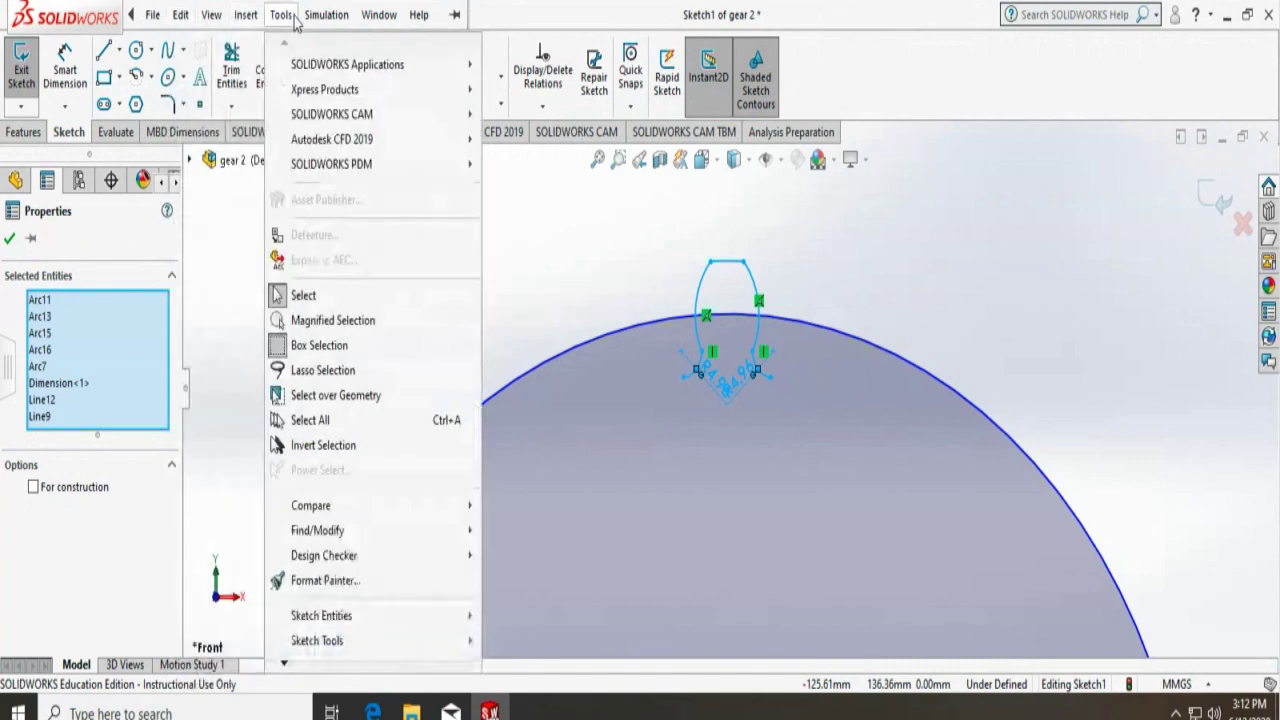
{"action": "mouse_move", "coordinate": [378, 645]}
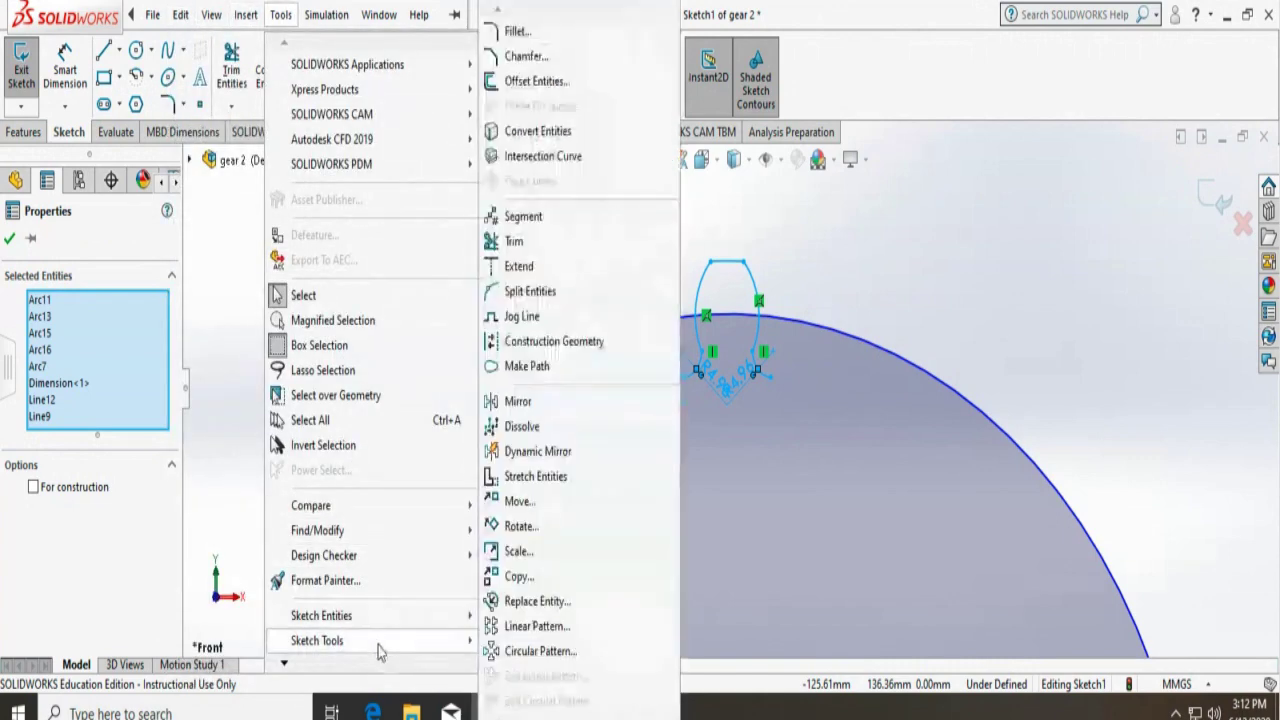
{"action": "left_click", "coordinate": [512, 651]}
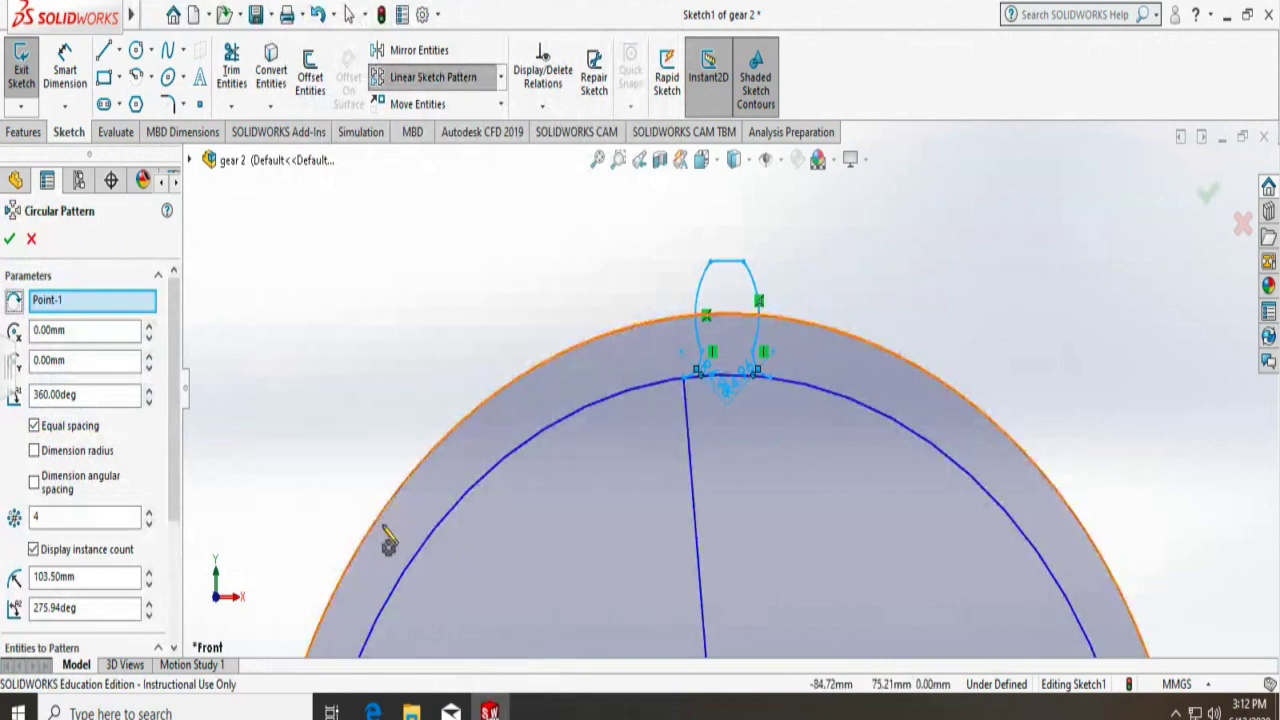
{"action": "left_click", "coordinate": [83, 515]}
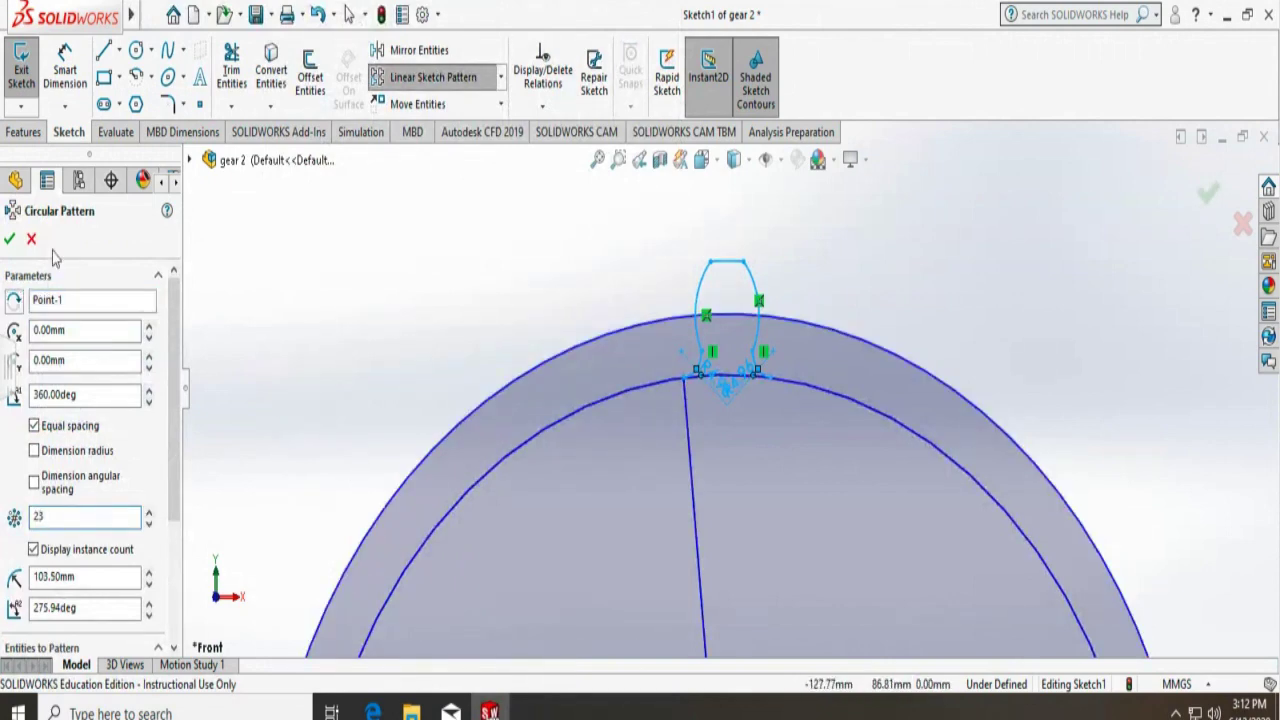
{"action": "key", "text": "Return"}
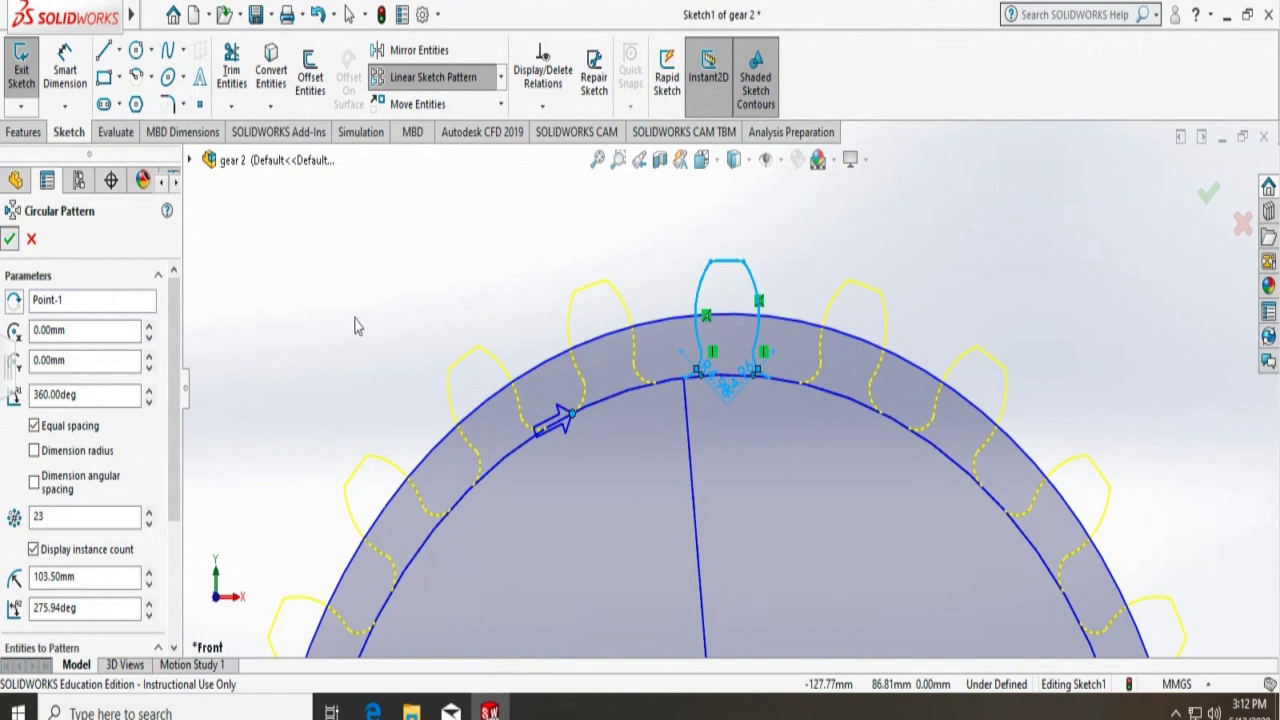
Delete the circle crossing the teeth and sketch a circle of 103.5 mm radius centred on the origin through the tooth roots
{"action": "left_click", "coordinate": [528, 378]}
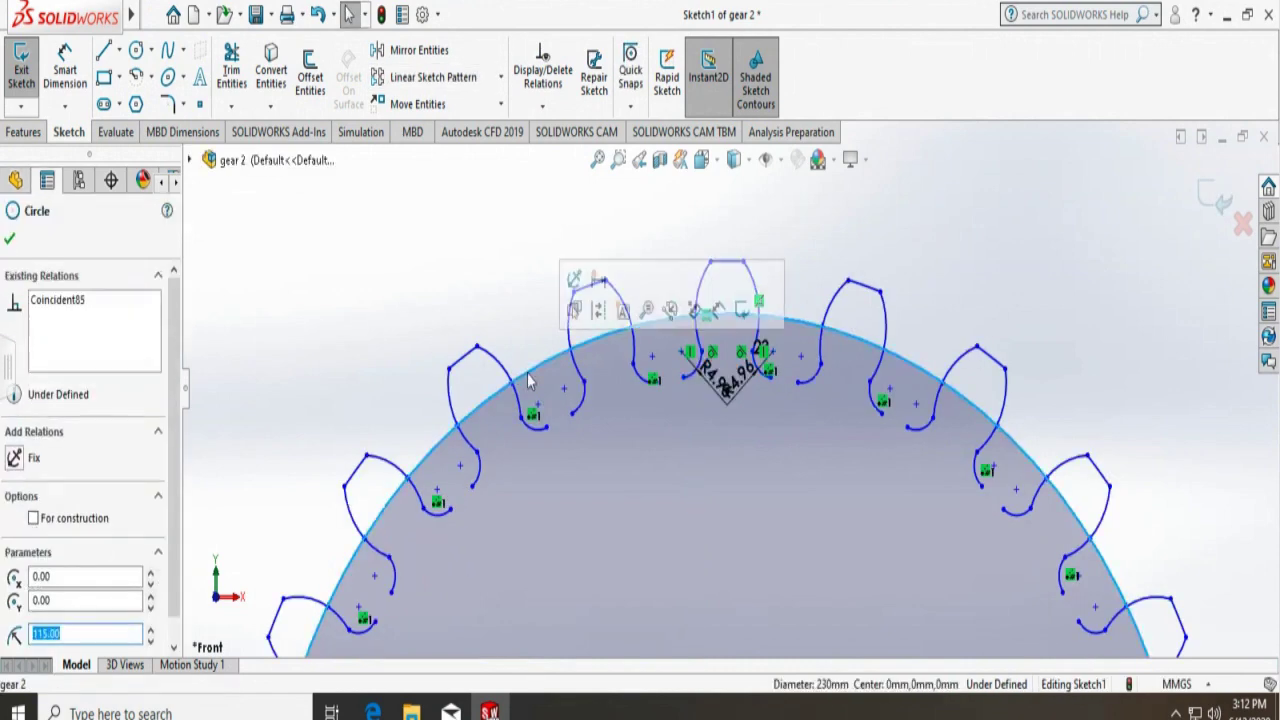
{"action": "key", "text": "Delete"}
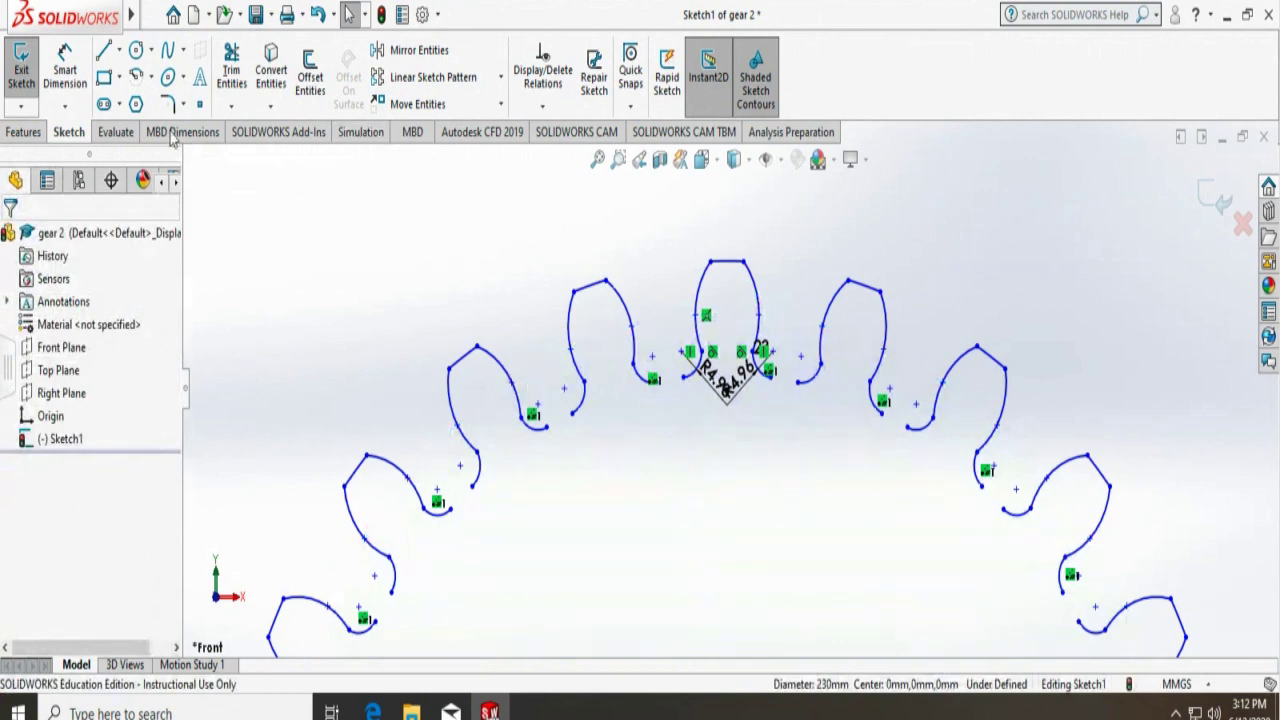
{"action": "left_click", "coordinate": [136, 51]}
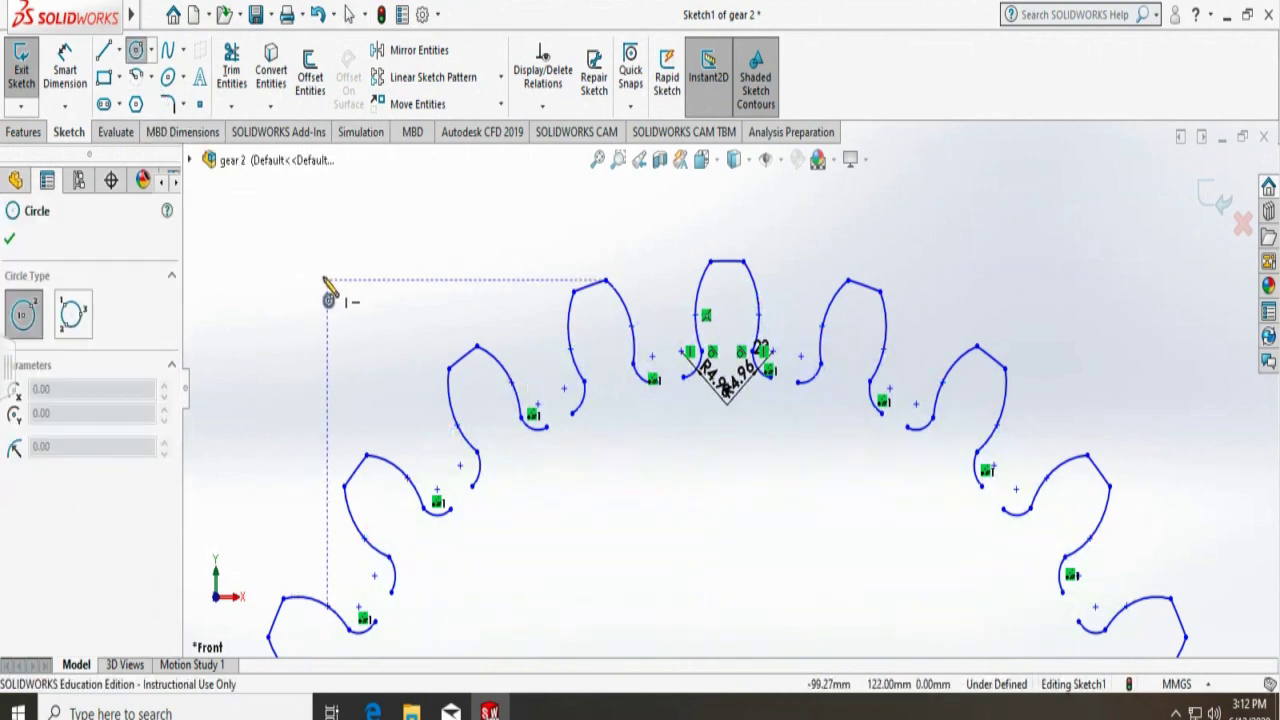
{"action": "scroll", "coordinate": [330, 295], "scroll_direction": "up", "scroll_amount": 10}
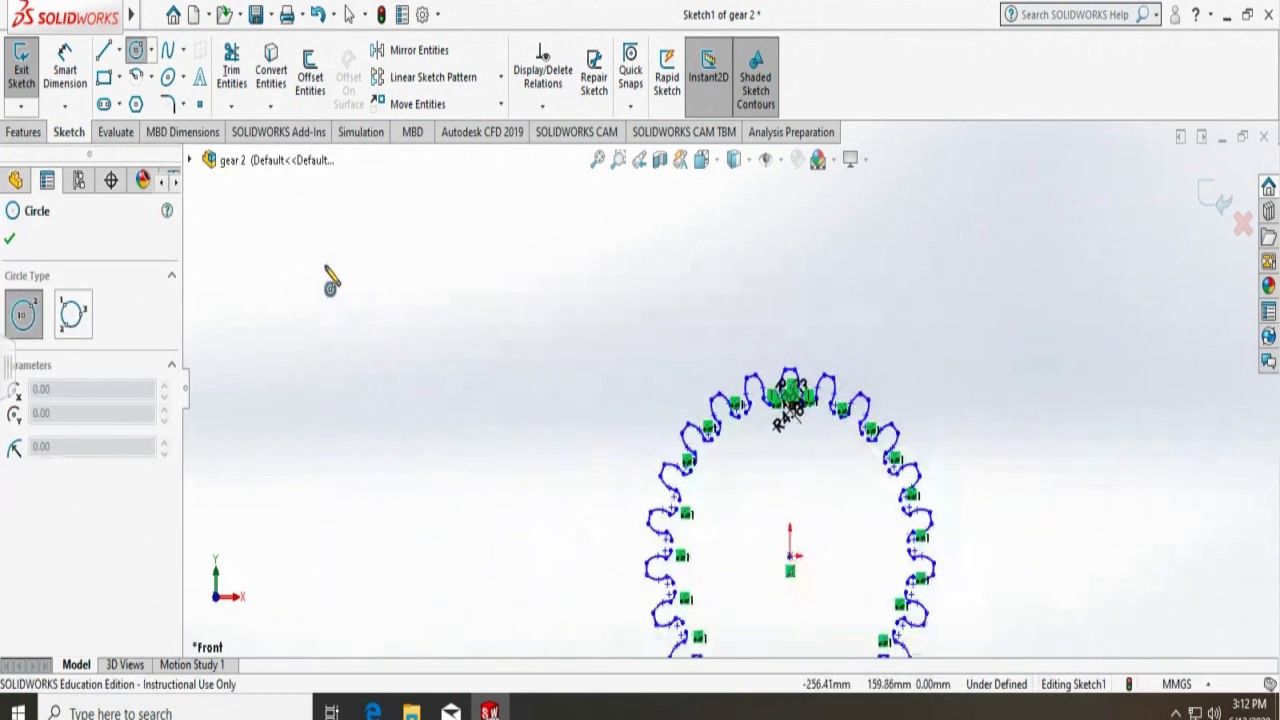
{"action": "scroll", "coordinate": [643, 471], "scroll_direction": "down", "scroll_amount": 2}
{"action": "scroll", "coordinate": [940, 450], "scroll_direction": "down", "scroll_amount": 5}
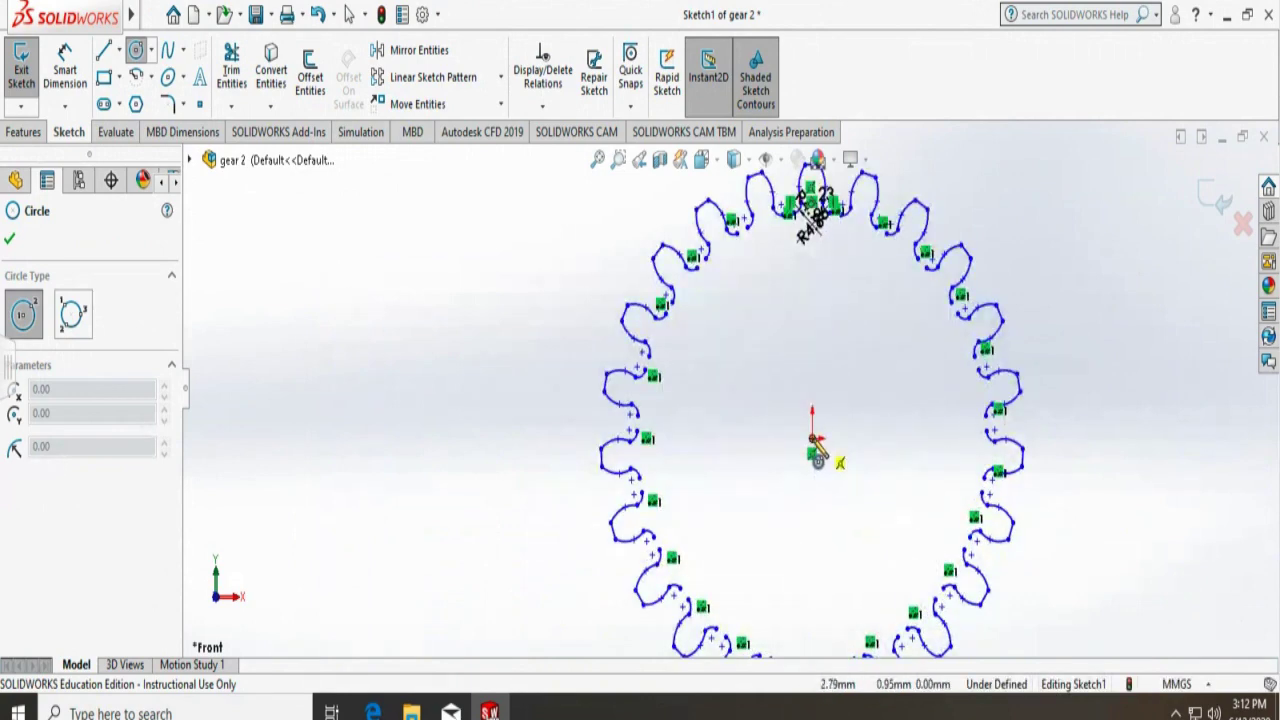
{"action": "left_click", "coordinate": [812, 437]}
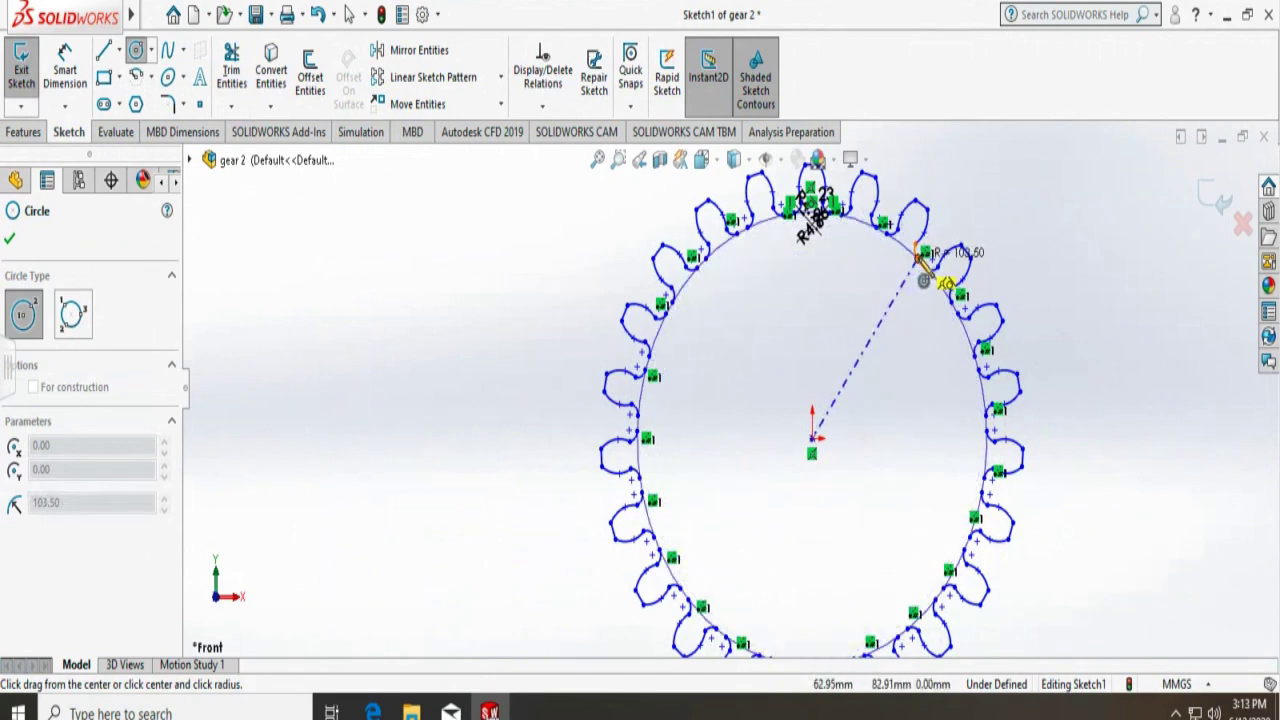
{"action": "left_click", "coordinate": [923, 256]}
{"action": "key", "text": "Escape"}
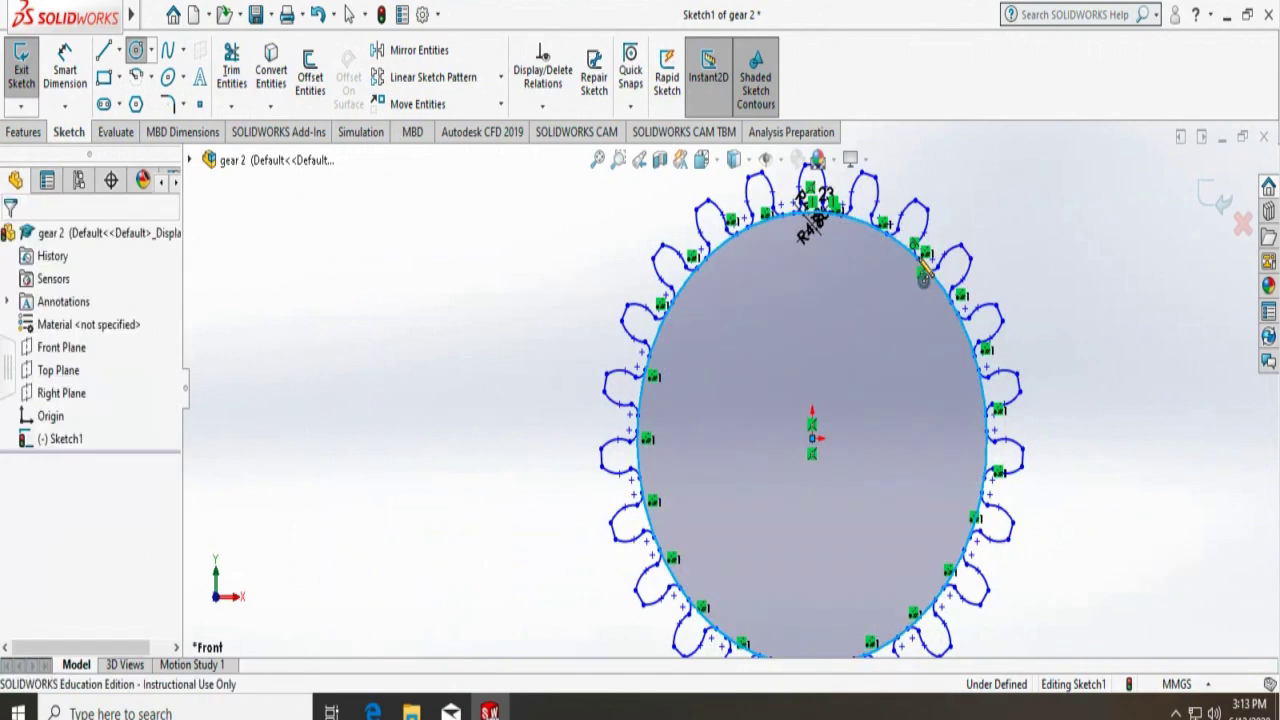
Power-trim the root circle's segments beneath all the teeth so the teeth and gear body form one closed outline
{"action": "key", "text": "f"}
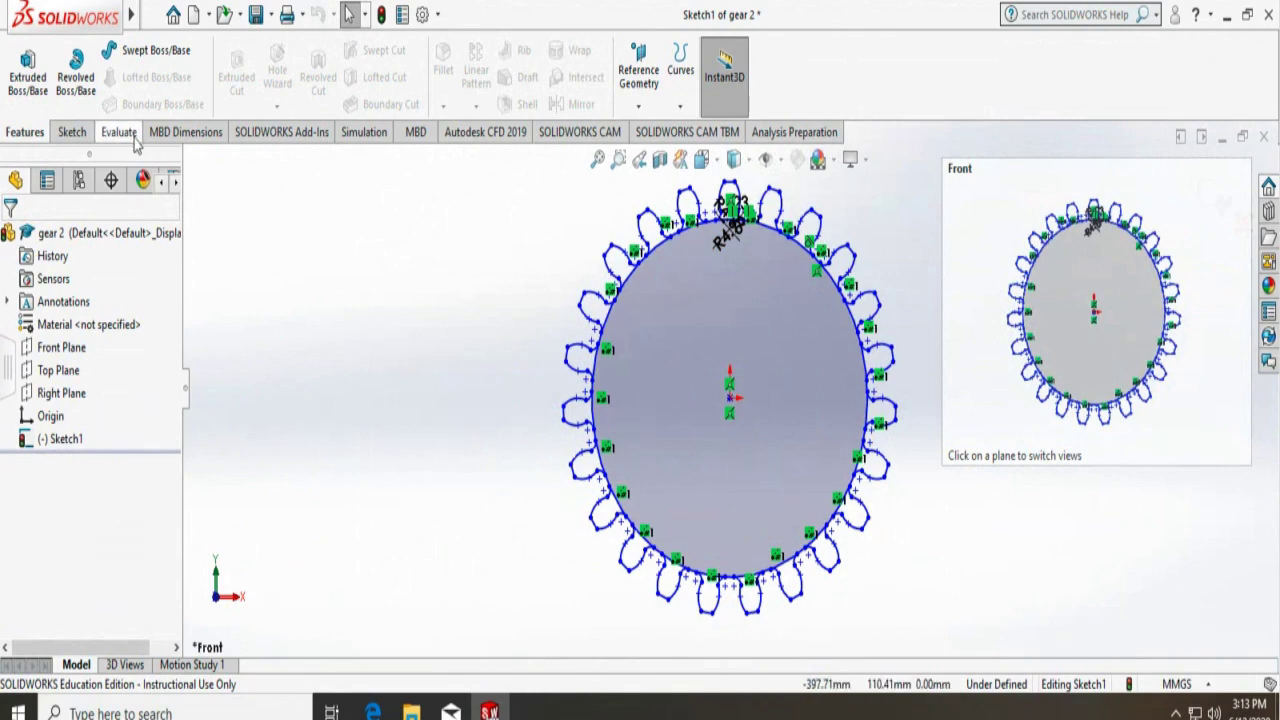
{"action": "left_click", "coordinate": [71, 138]}
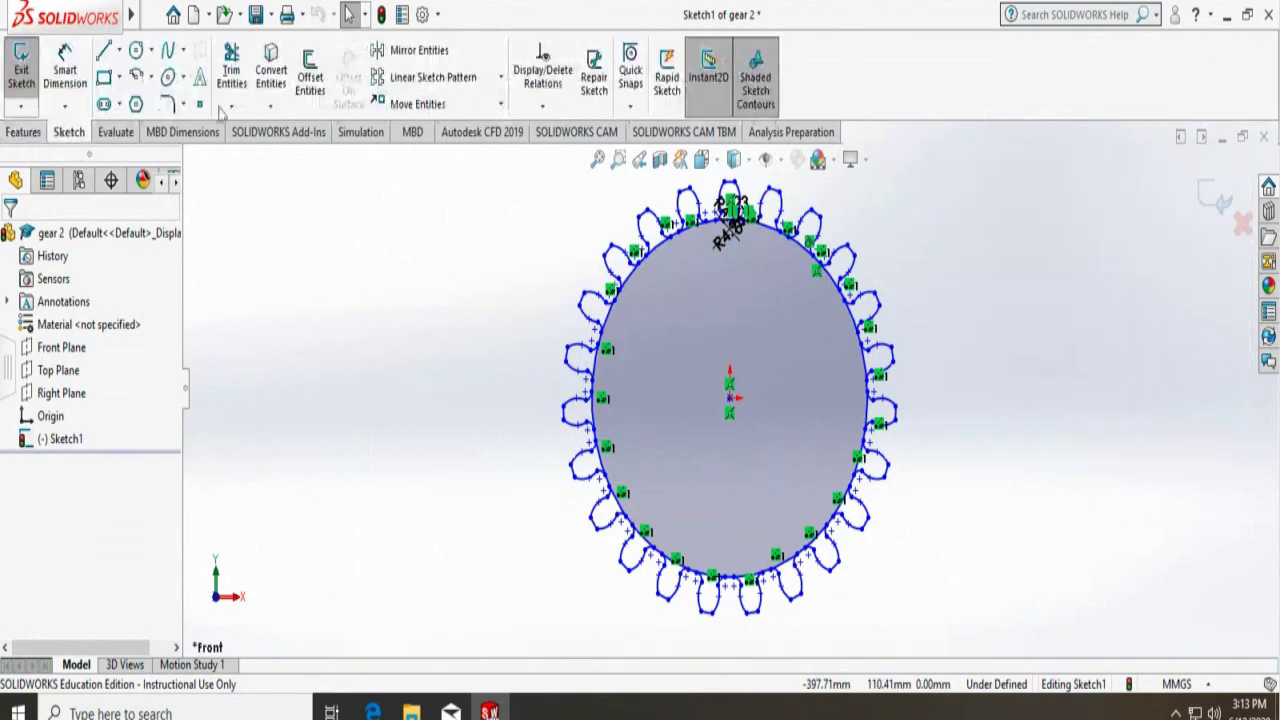
{"action": "left_click", "coordinate": [242, 106]}
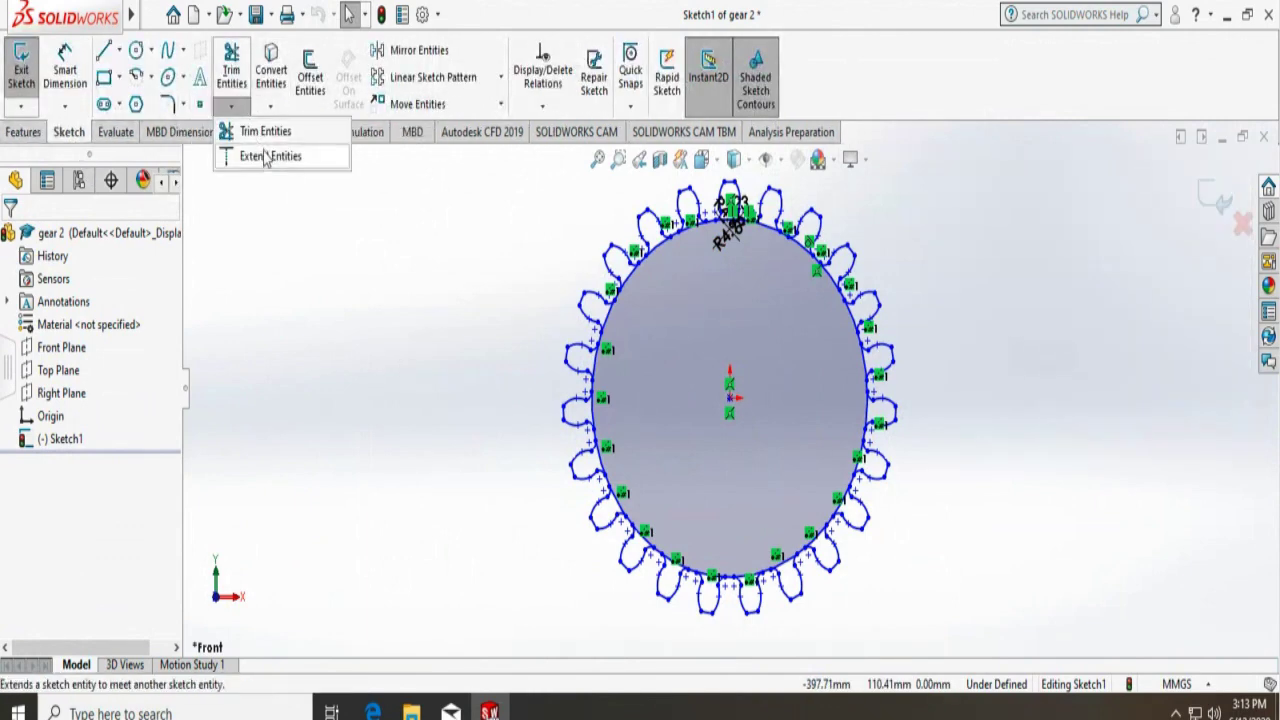
{"action": "left_click", "coordinate": [265, 131]}
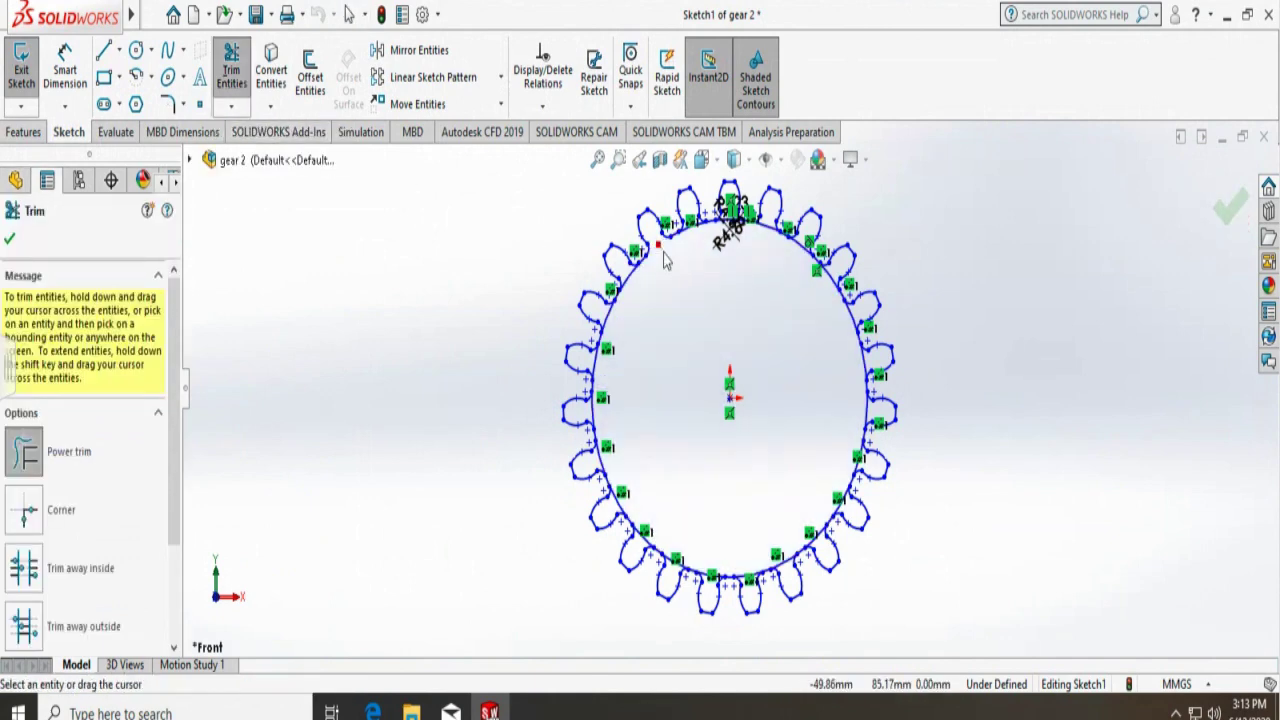
{"action": "mouse_move", "coordinate": [664, 248]}
{"action": "left_mouse_down"}
{"action": "mouse_move", "coordinate": [676, 258]}
{"action": "mouse_move", "coordinate": [707, 240]}
{"action": "left_mouse_up"}
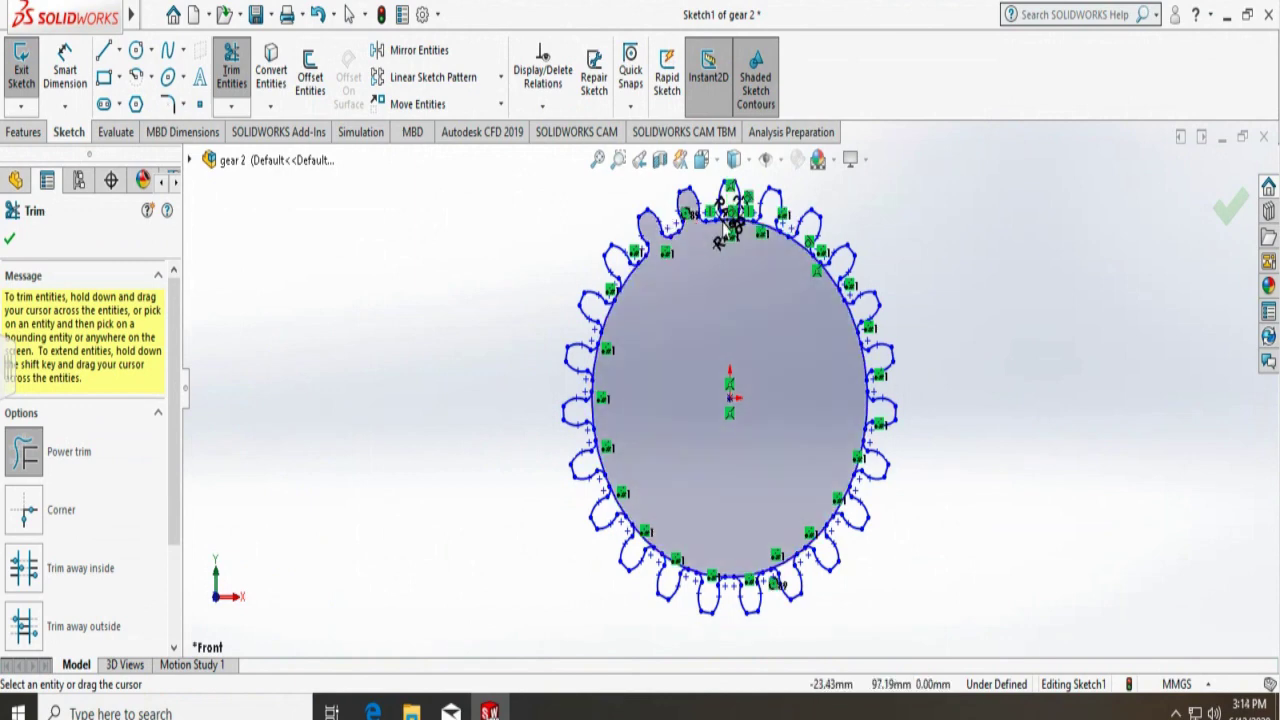
{"action": "scroll", "coordinate": [580, 585], "scroll_direction": "down", "scroll_amount": 3}
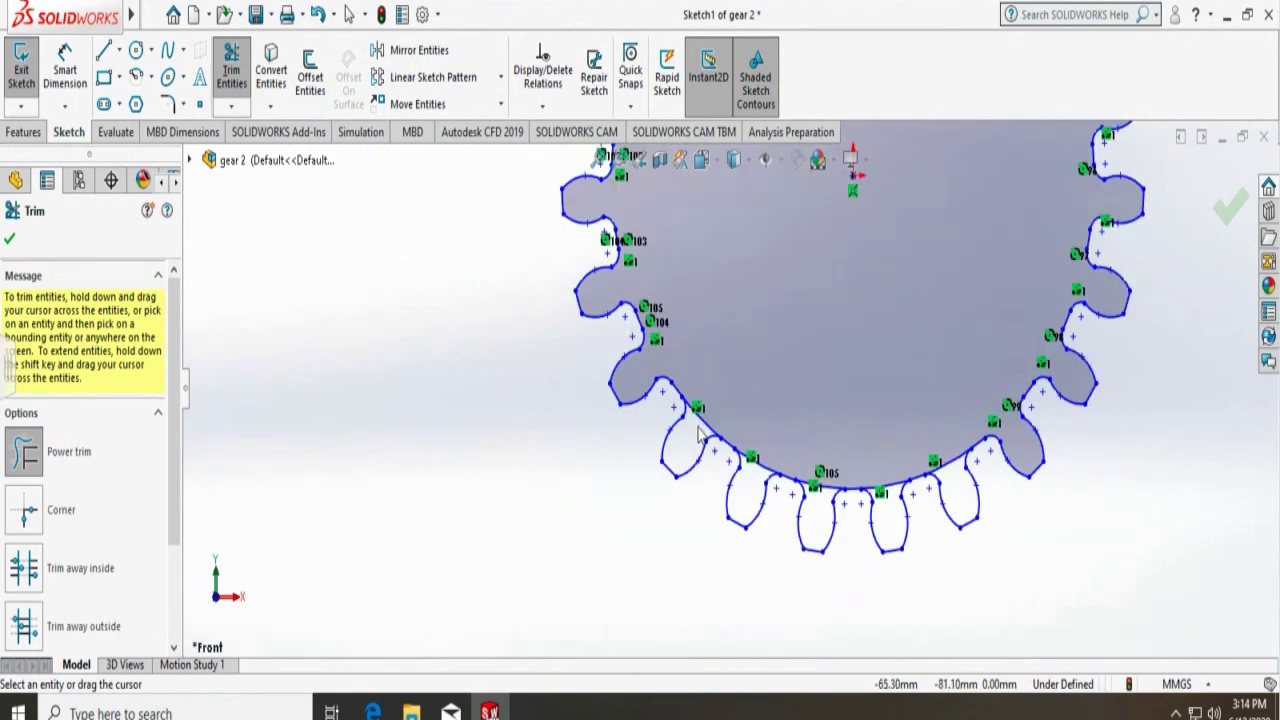
{"action": "mouse_move", "coordinate": [765, 465]}
{"action": "left_mouse_down"}
{"action": "mouse_move", "coordinate": [763, 478]}
{"action": "mouse_move", "coordinate": [836, 462]}
{"action": "mouse_move", "coordinate": [835, 502]}
{"action": "mouse_move", "coordinate": [883, 477]}
{"action": "mouse_move", "coordinate": [892, 512]}
{"action": "mouse_move", "coordinate": [950, 452]}
{"action": "mouse_move", "coordinate": [953, 487]}
{"action": "mouse_move", "coordinate": [985, 450]}
{"action": "left_mouse_up"}
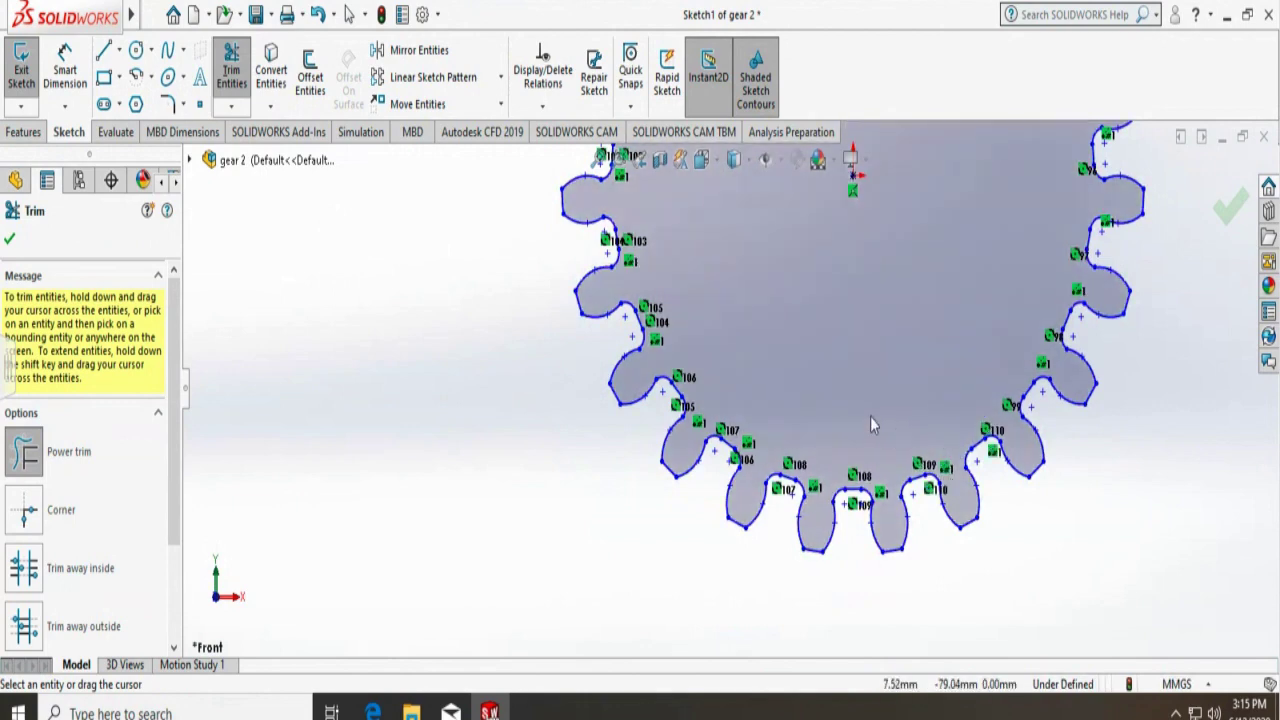
{"action": "scroll", "coordinate": [900, 428], "scroll_direction": "up", "scroll_amount": 5}
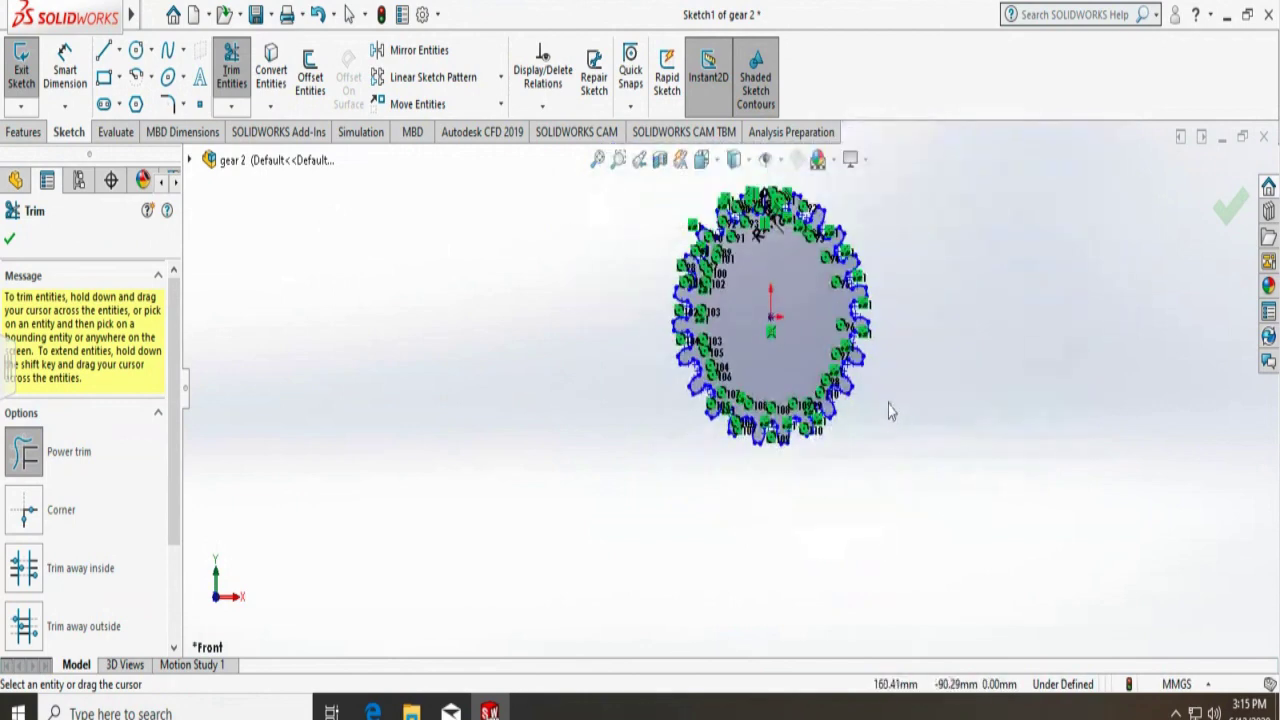
{"action": "scroll", "coordinate": [886, 357], "scroll_direction": "down", "scroll_amount": 2}
{"action": "scroll", "coordinate": [884, 363], "scroll_direction": "up", "scroll_amount": 2}
{"action": "key", "text": "f"}
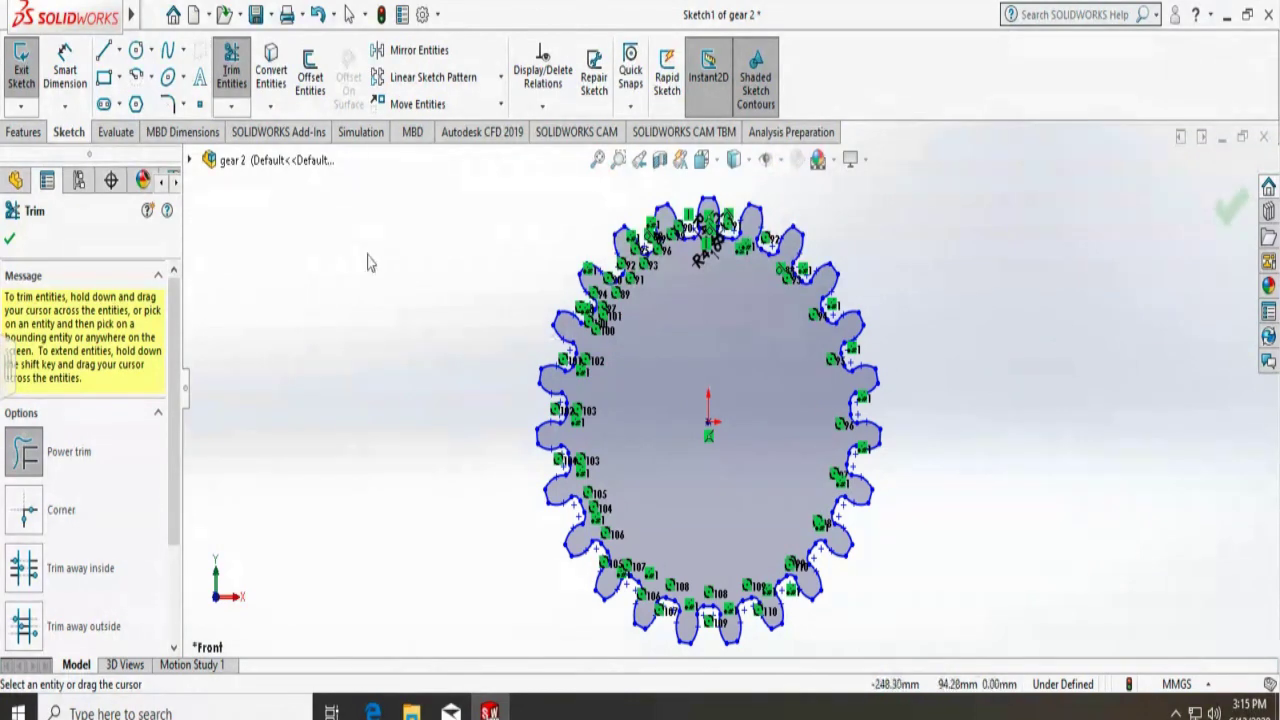
{"action": "key", "text": "Escape"}
Sketch a circle of about 56.38 mm radius at the origin and a circle about 44.19 mm in diameter centred near its top
{"action": "left_click", "coordinate": [136, 50]}
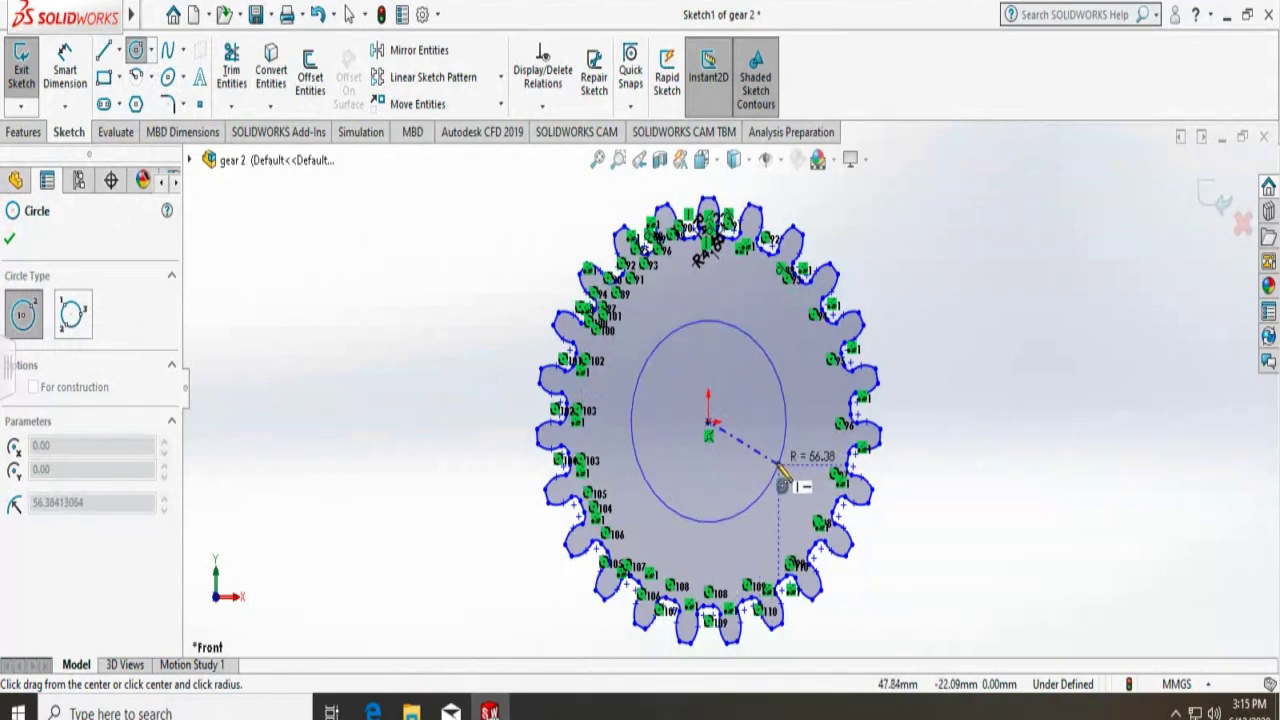
{"action": "left_click", "coordinate": [783, 477]}
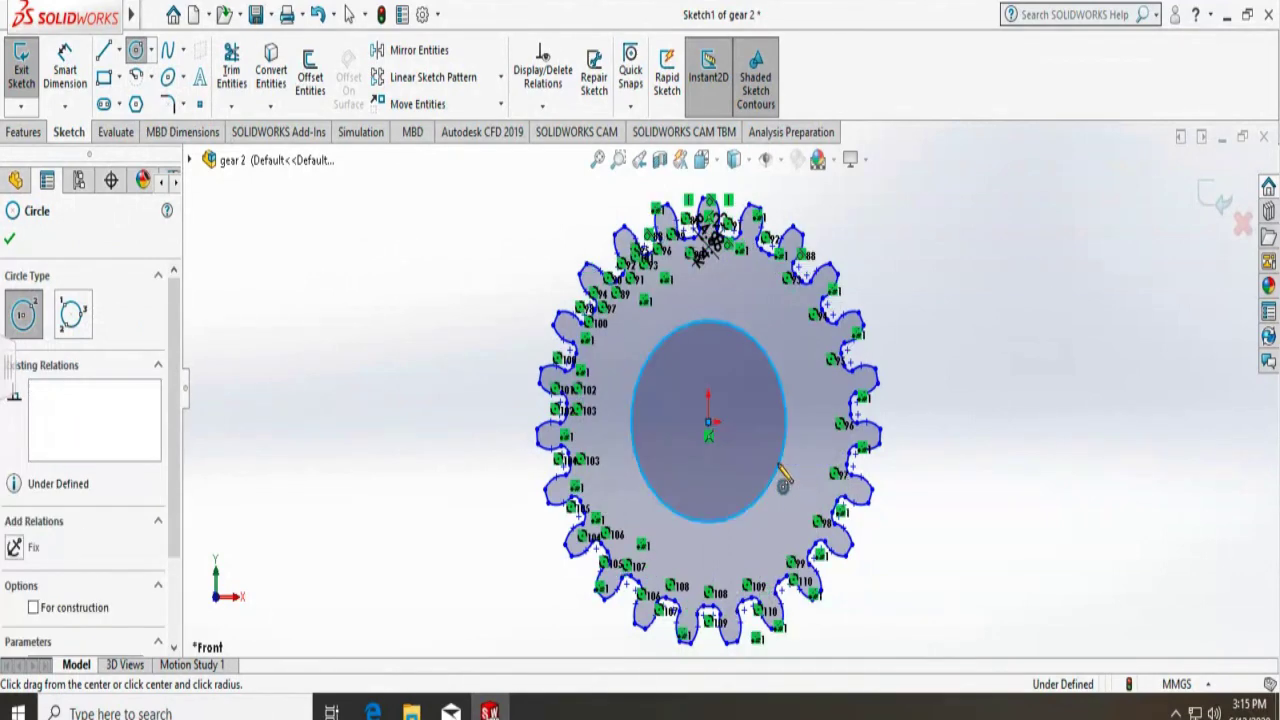
{"action": "key", "text": "Escape"}
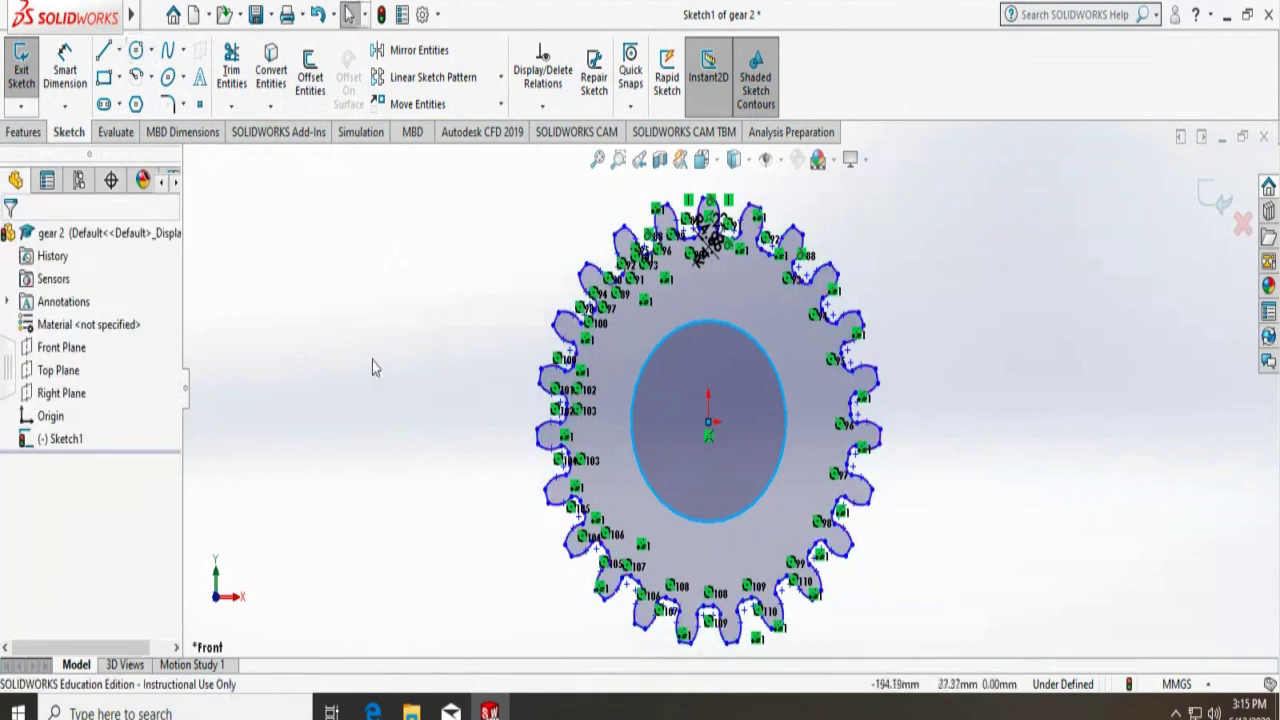
{"action": "left_click", "coordinate": [136, 50]}
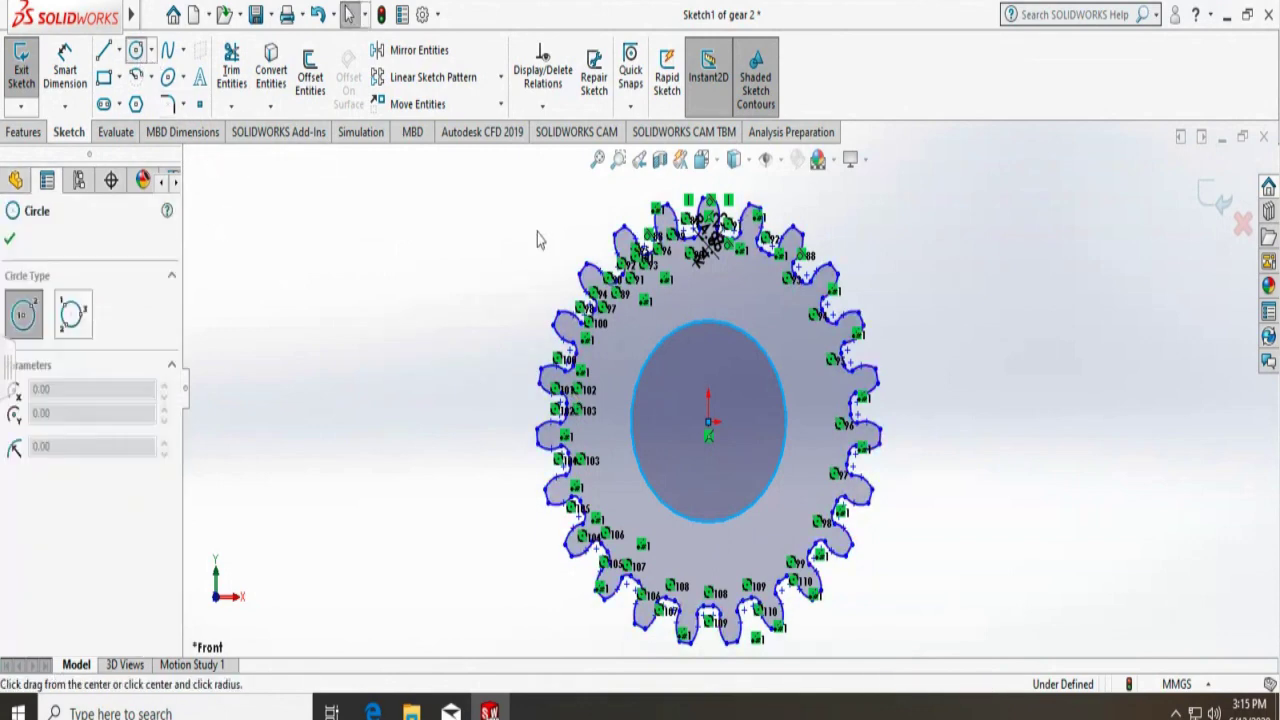
{"action": "left_click", "coordinate": [704, 327]}
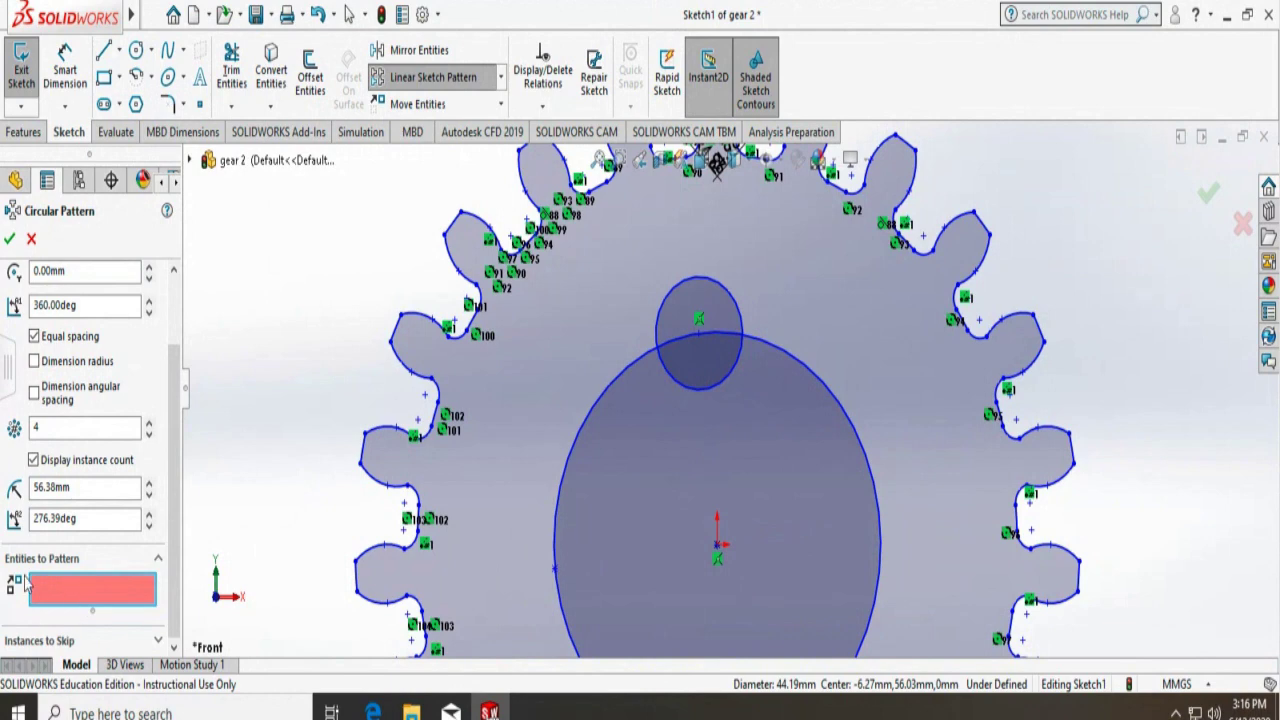
Circular-pattern the small circle as 6 equally spaced instances over 360 degrees about the origin, and delete the large inner guide circle
{"action": "left_click", "coordinate": [660, 328]}
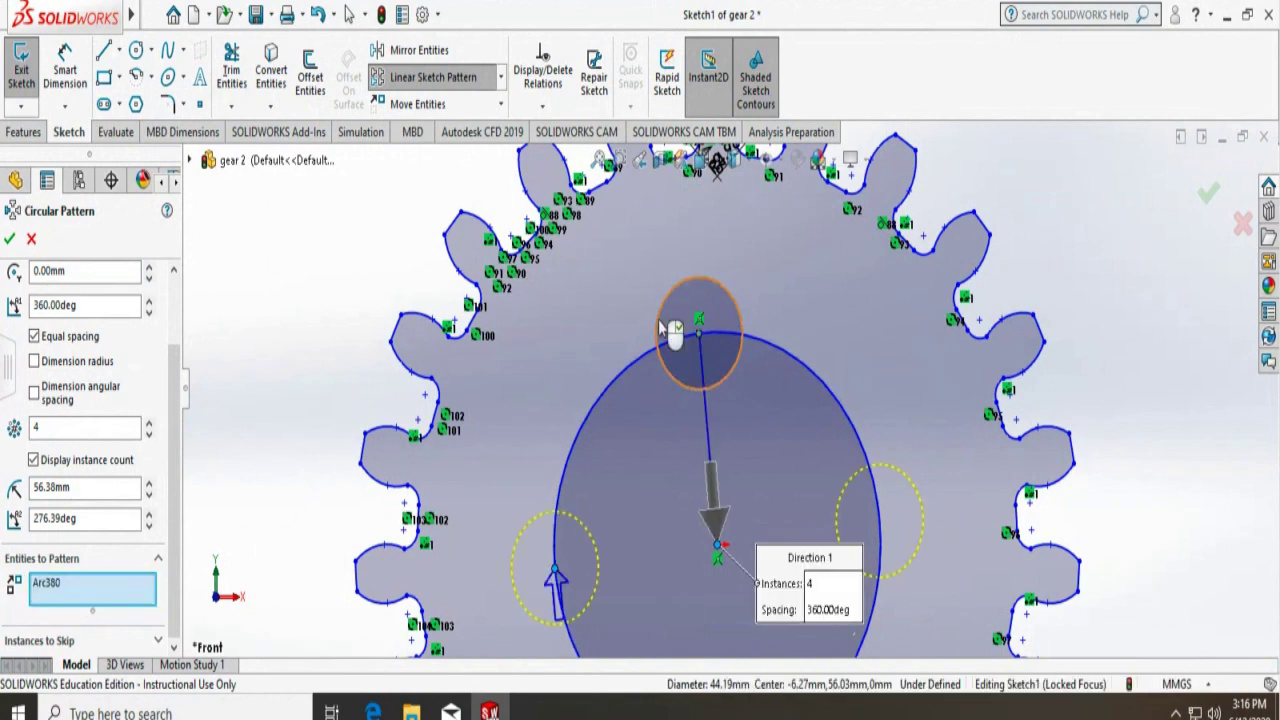
{"action": "left_click", "coordinate": [151, 424]}
{"action": "left_click", "coordinate": [151, 424]}
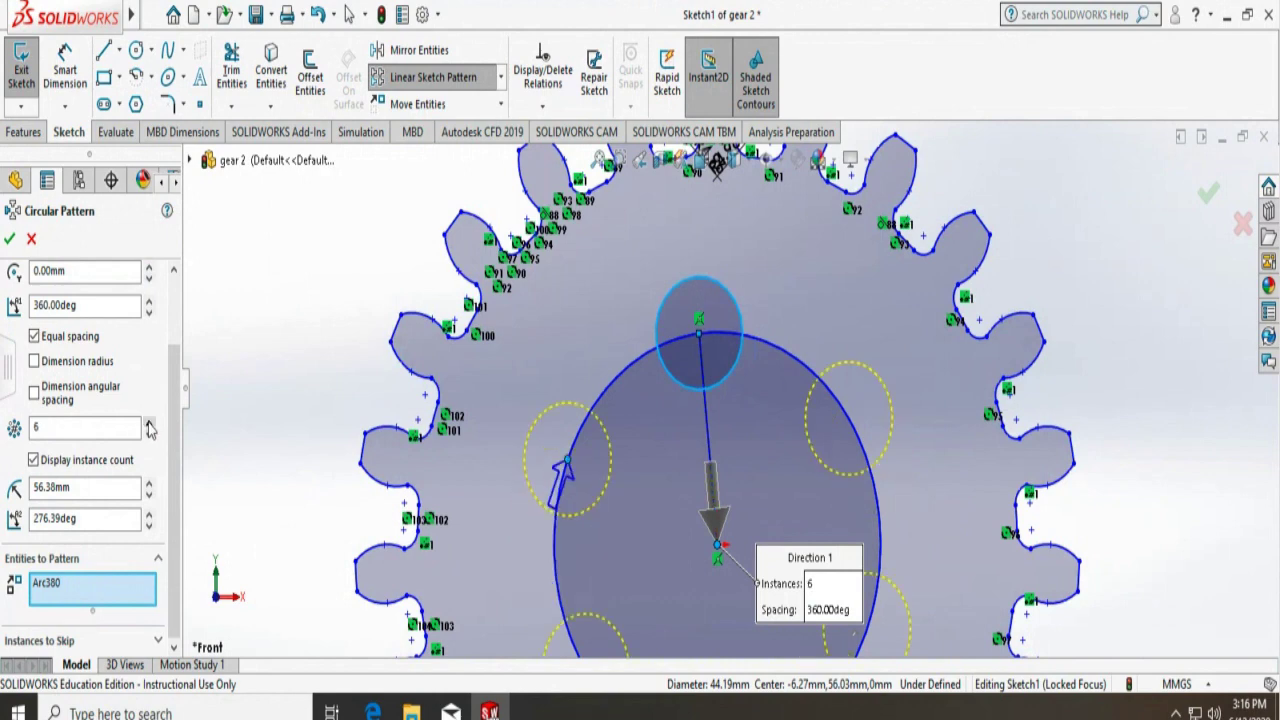
{"action": "left_click", "coordinate": [10, 241]}
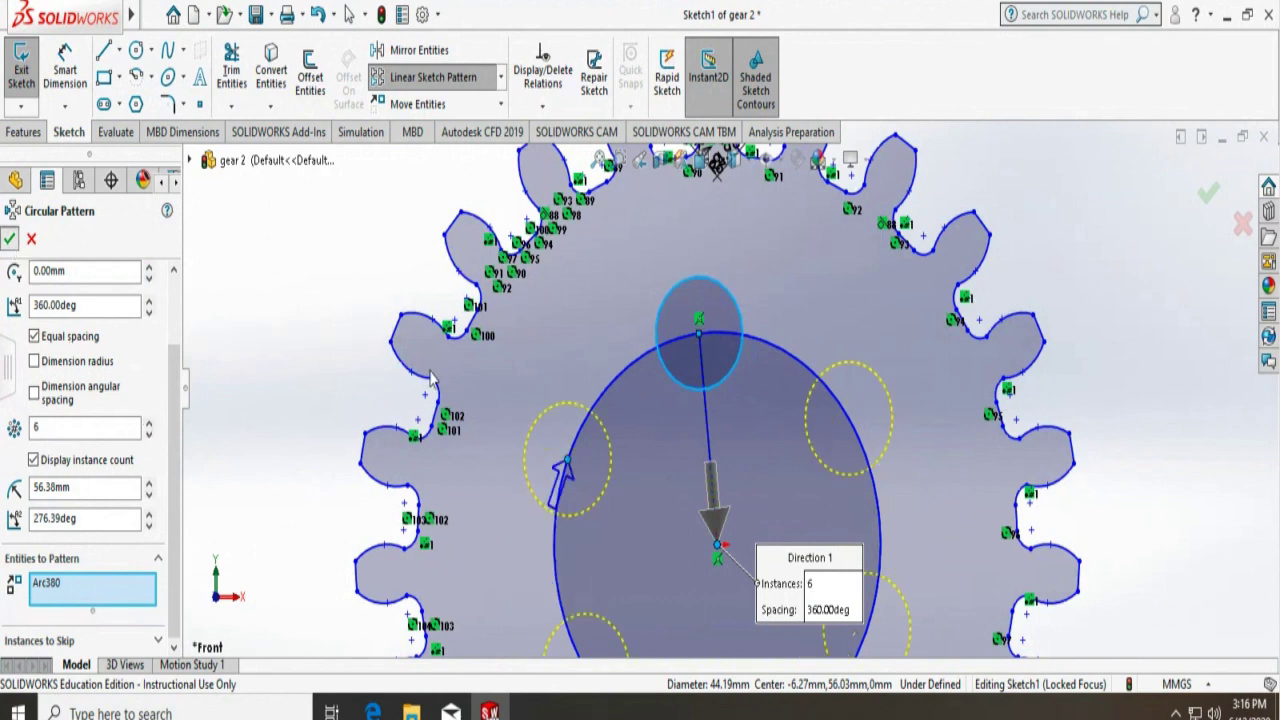
{"action": "left_click", "coordinate": [637, 364]}
{"action": "key", "text": "Delete"}
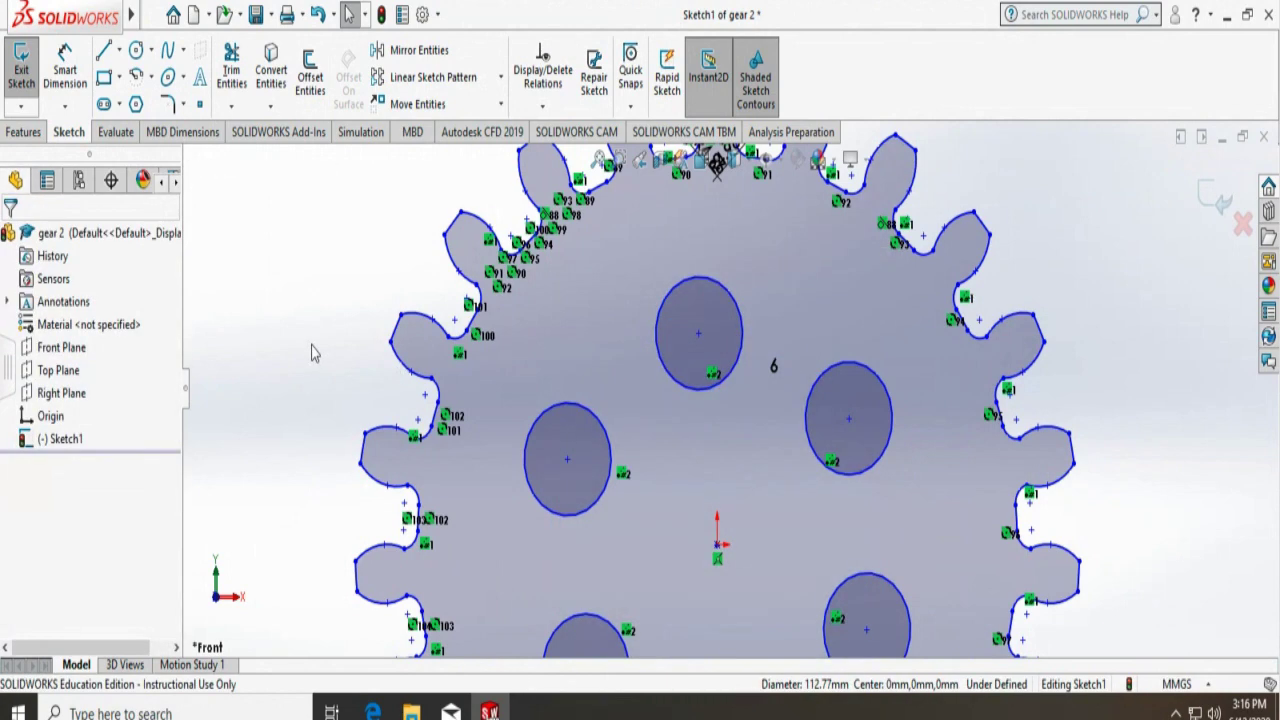
Extrude the gear sketch with its six holes as a solid boss from the sketch plane, using a Blind depth of 35 mm
{"action": "scroll", "coordinate": [306, 352], "scroll_direction": "up", "scroll_amount": 5}
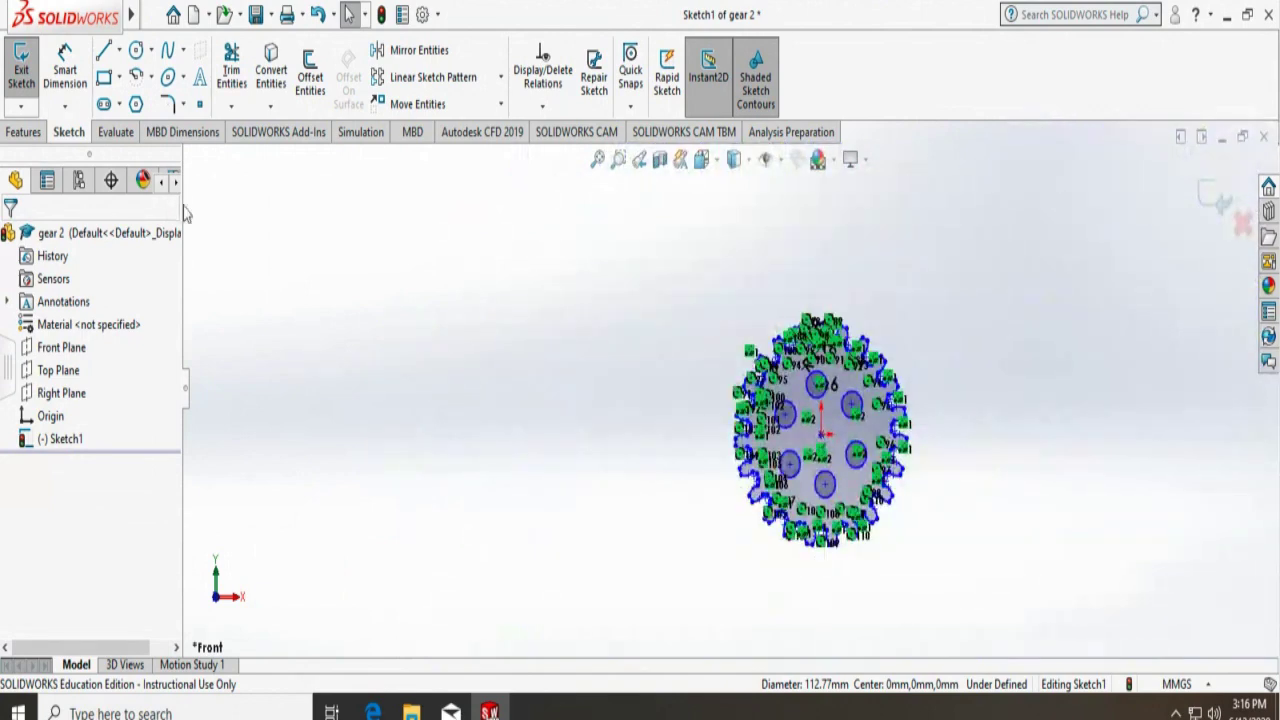
{"action": "left_click", "coordinate": [22, 133]}
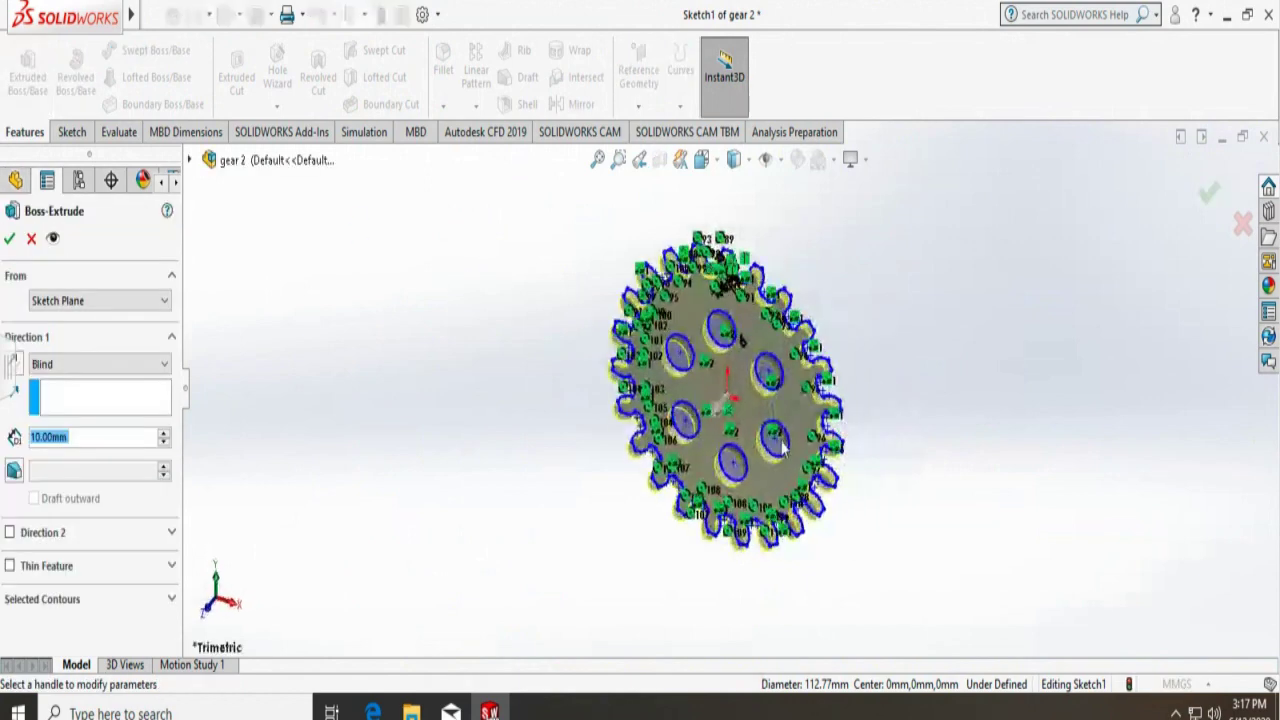
{"action": "left_click", "coordinate": [722, 418]}
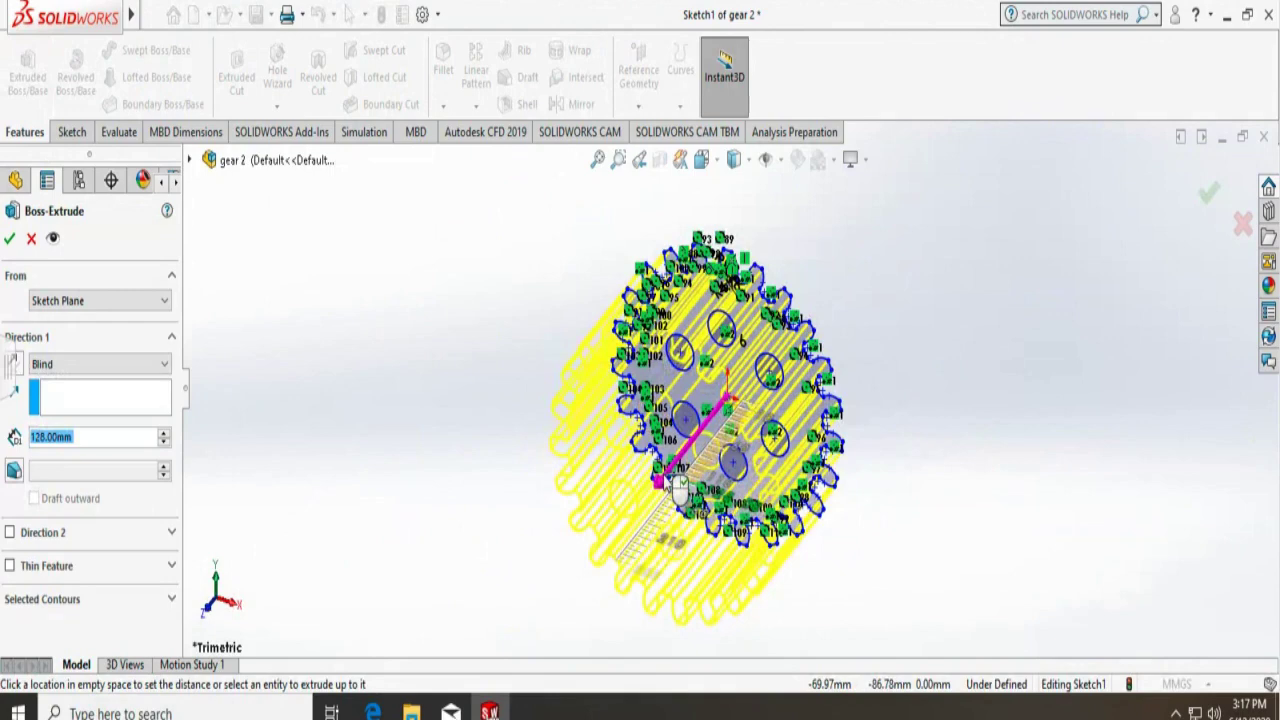
{"action": "left_click", "coordinate": [678, 487]}
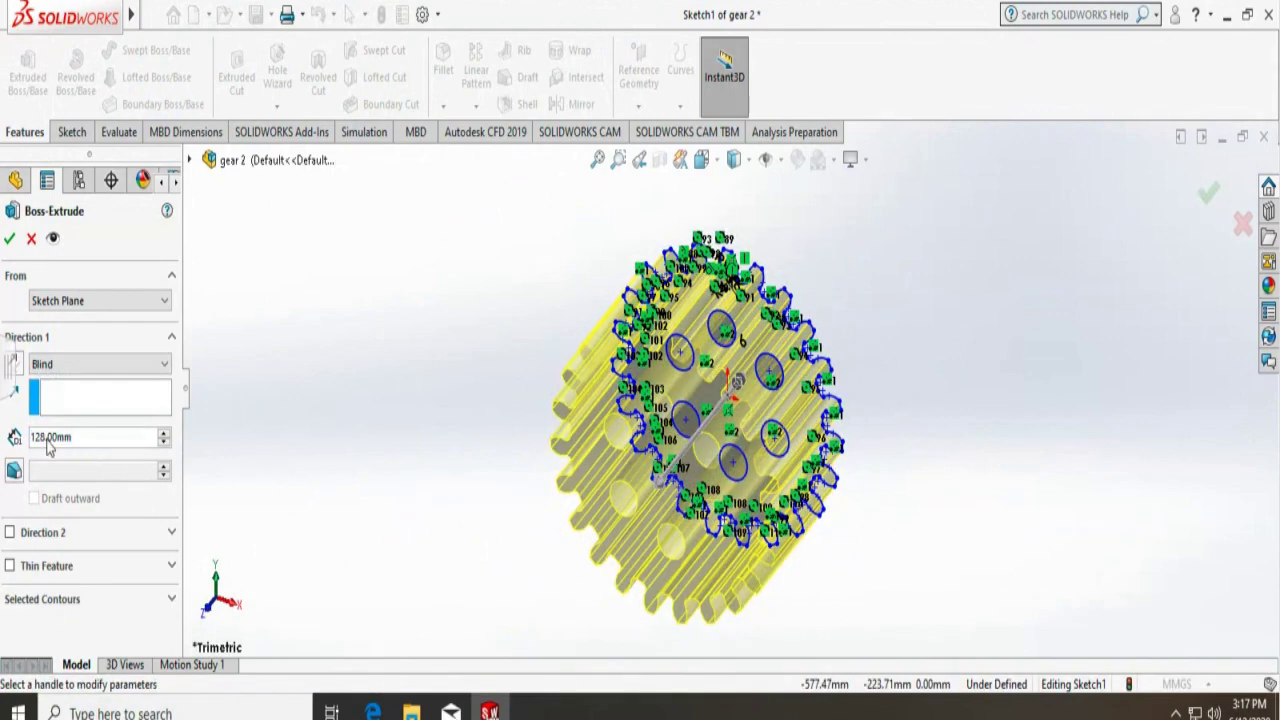
{"action": "mouse_move", "coordinate": [47, 438]}
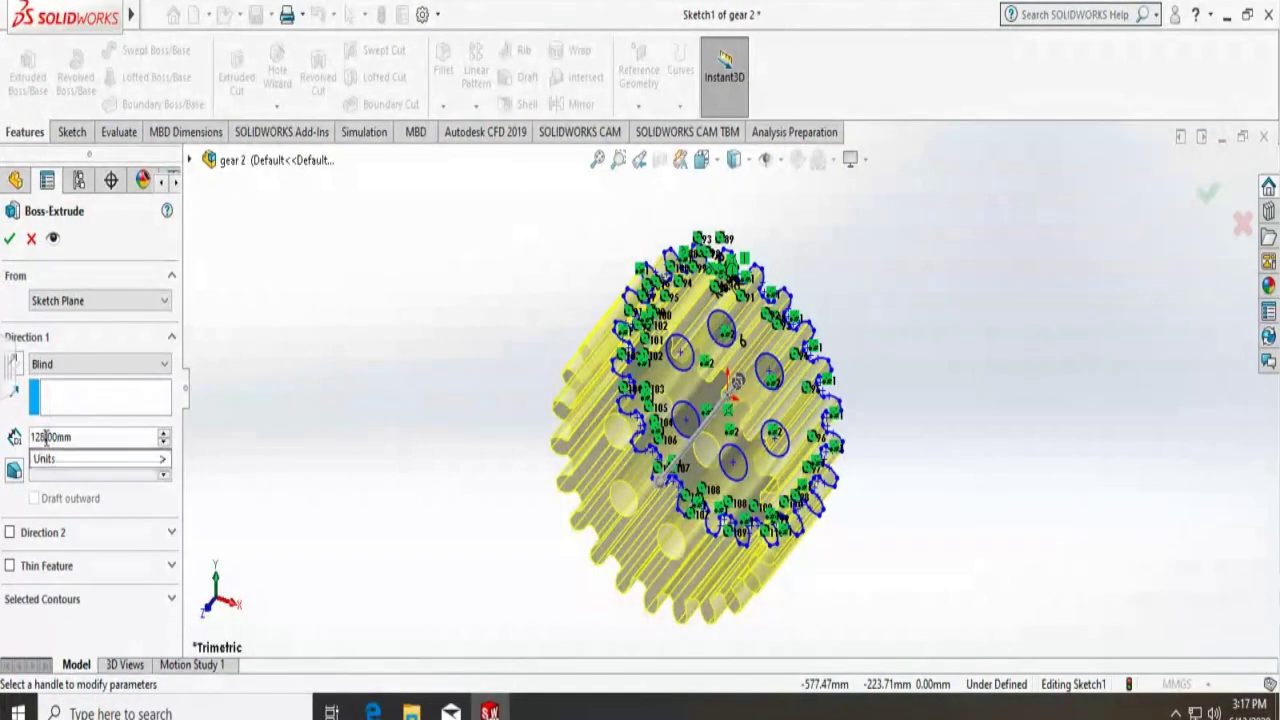
{"action": "key", "text": "BackSpace"}
{"action": "key", "text": "BackSpace"}
{"action": "key", "text": "BackSpace"}
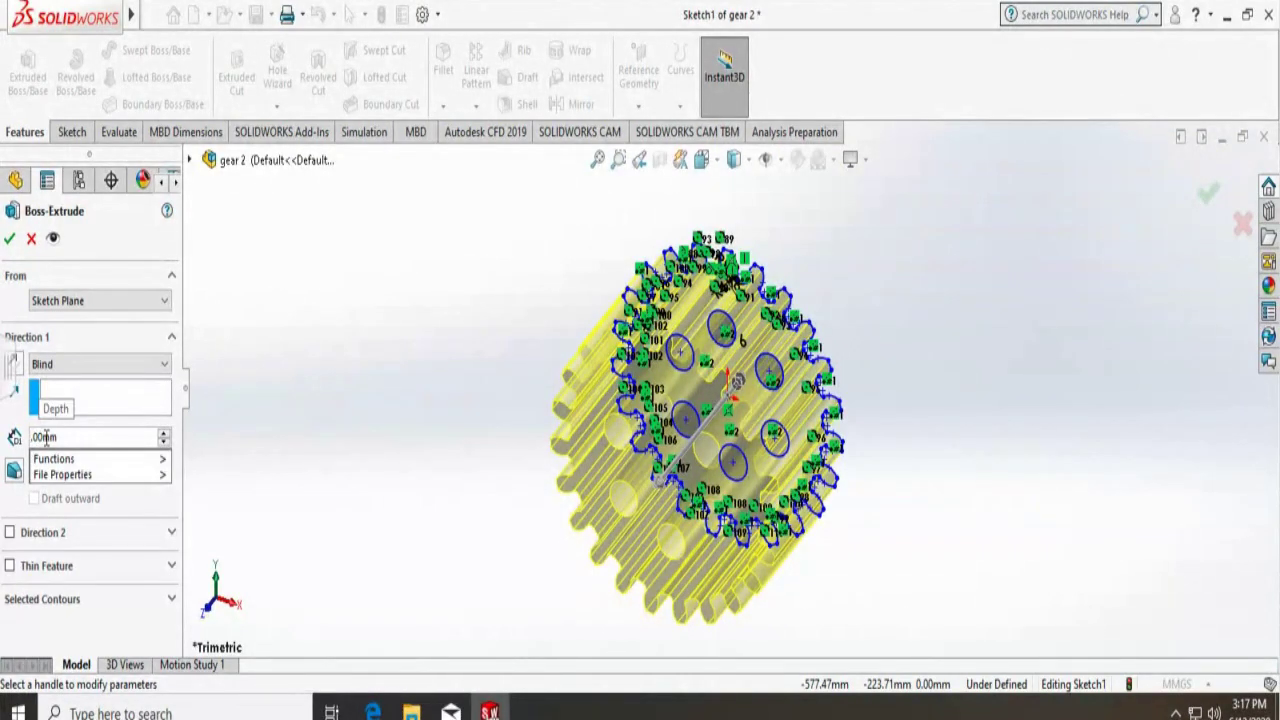
{"action": "type", "text": "35"}
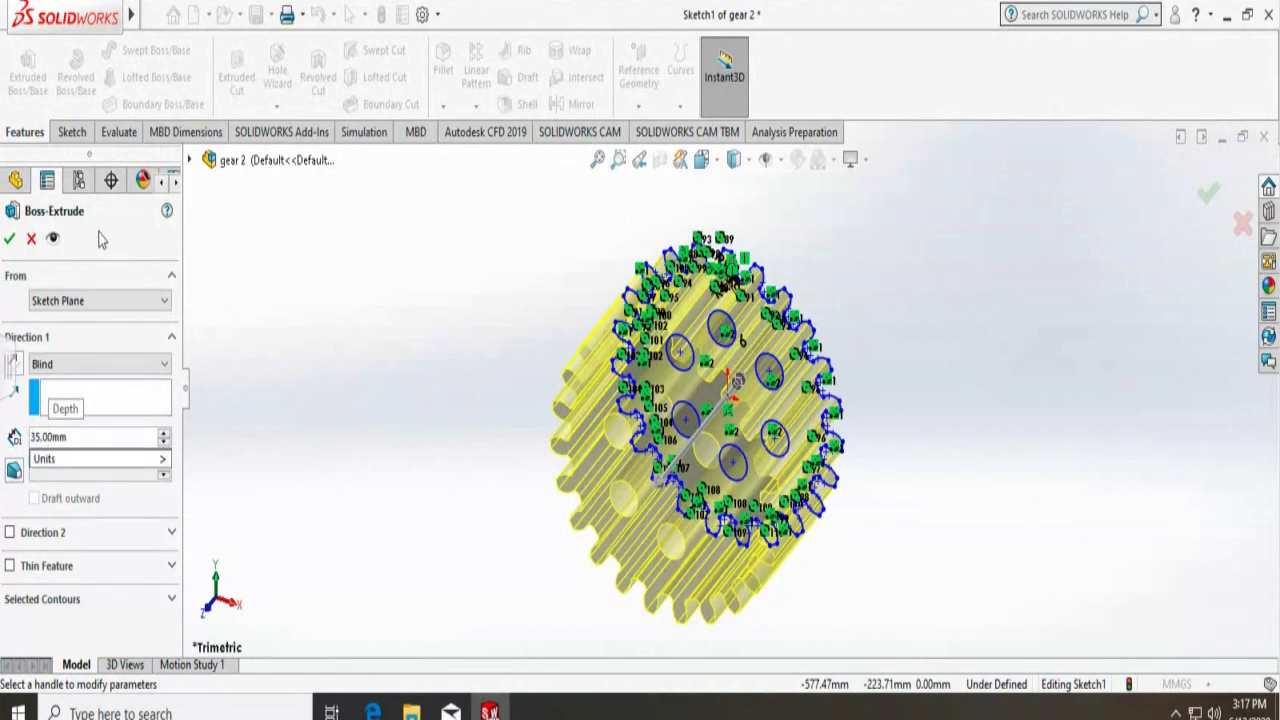
{"action": "key", "text": "Return"}
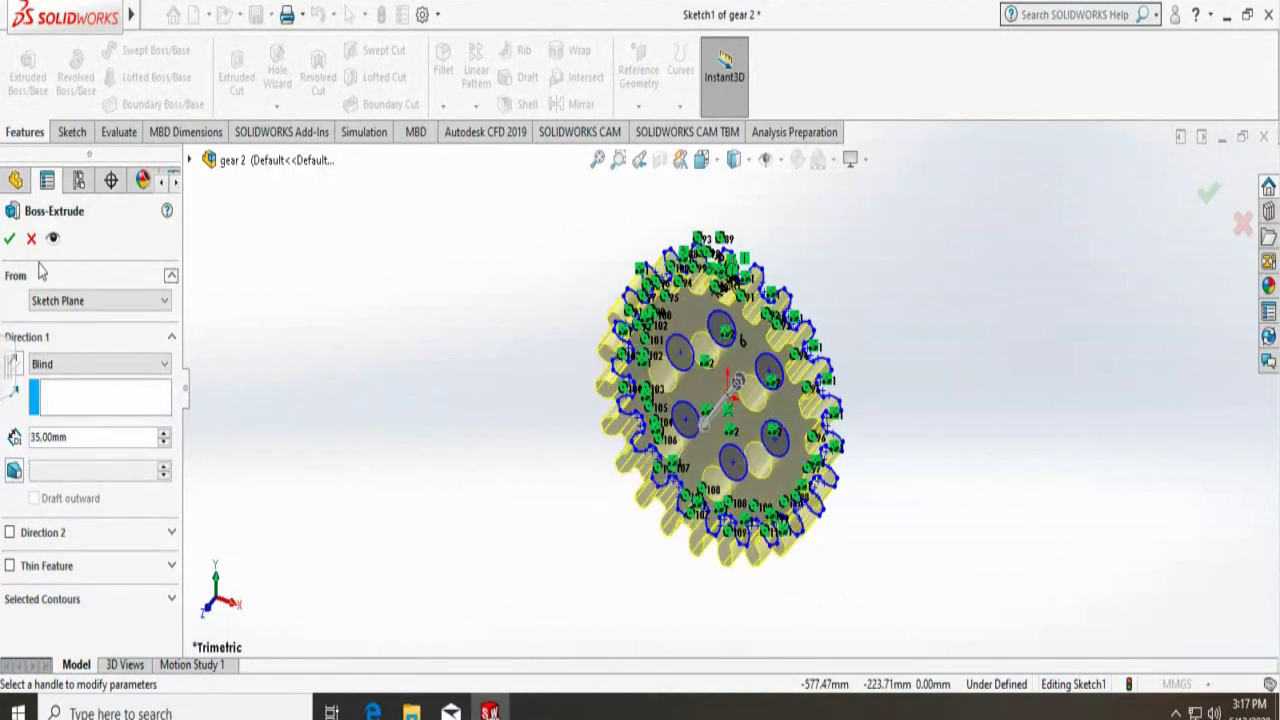
{"action": "left_click", "coordinate": [9, 238]}
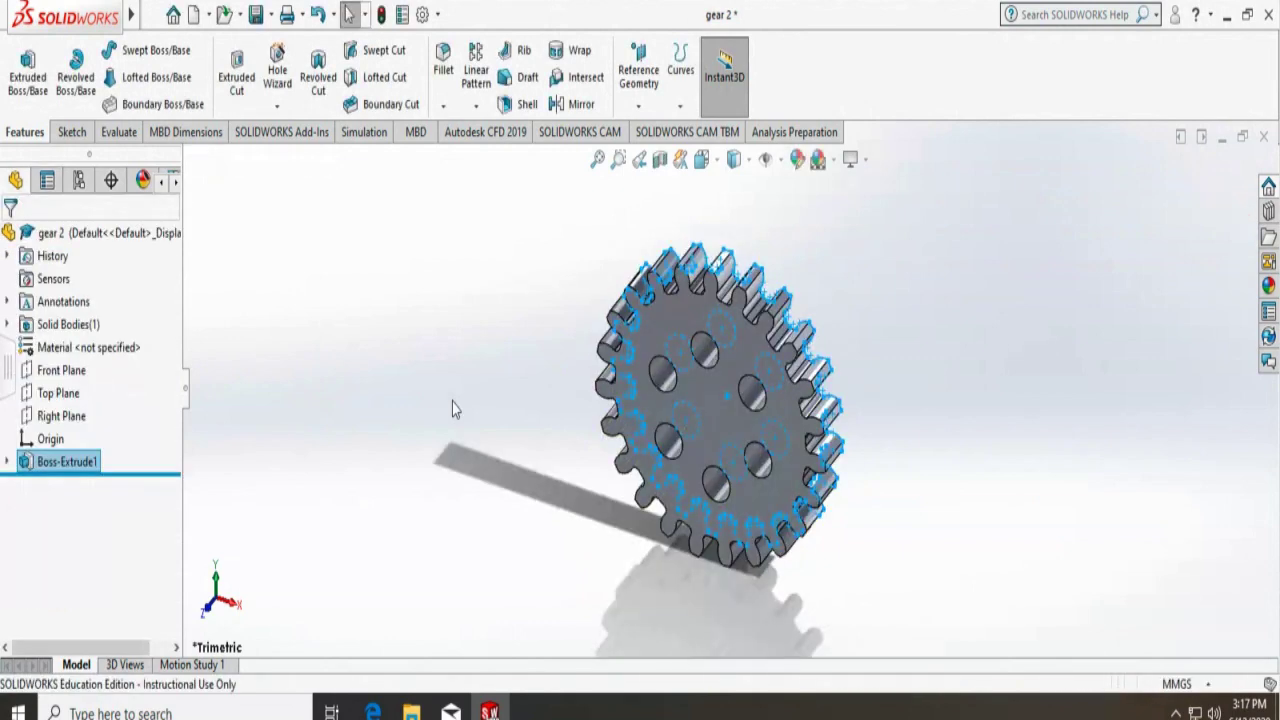
{"action": "left_click", "coordinate": [452, 409]}
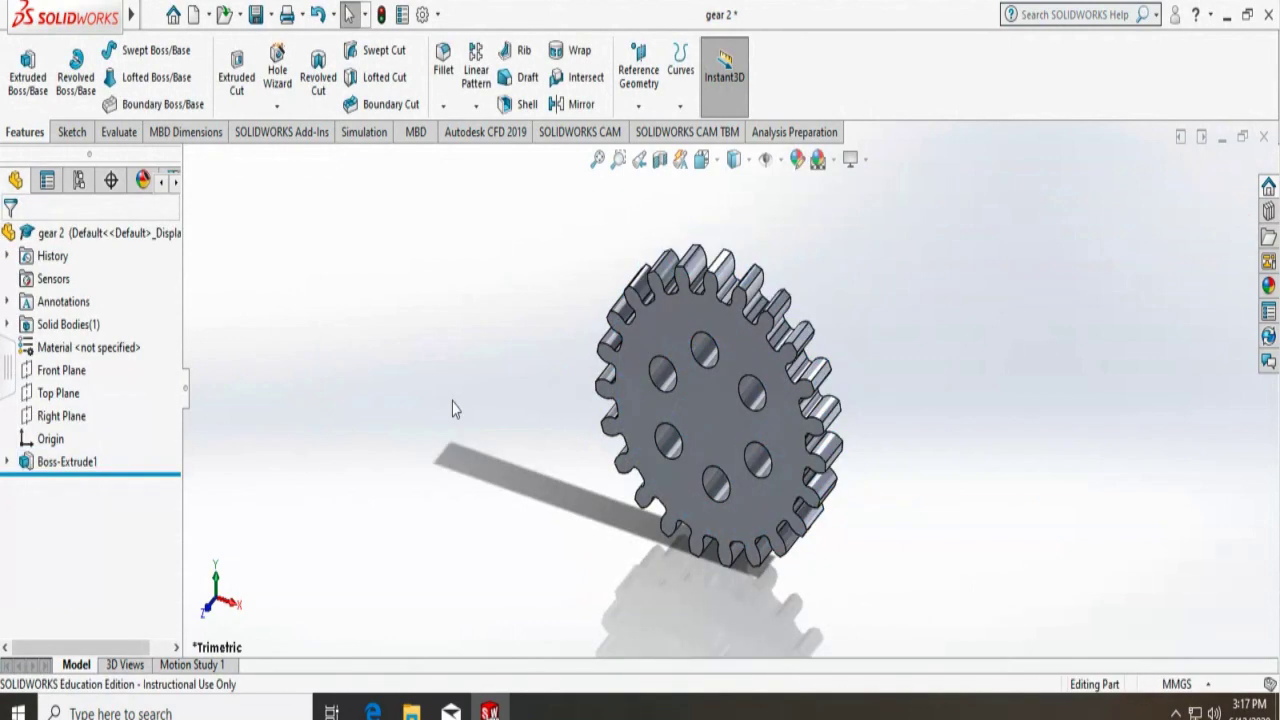